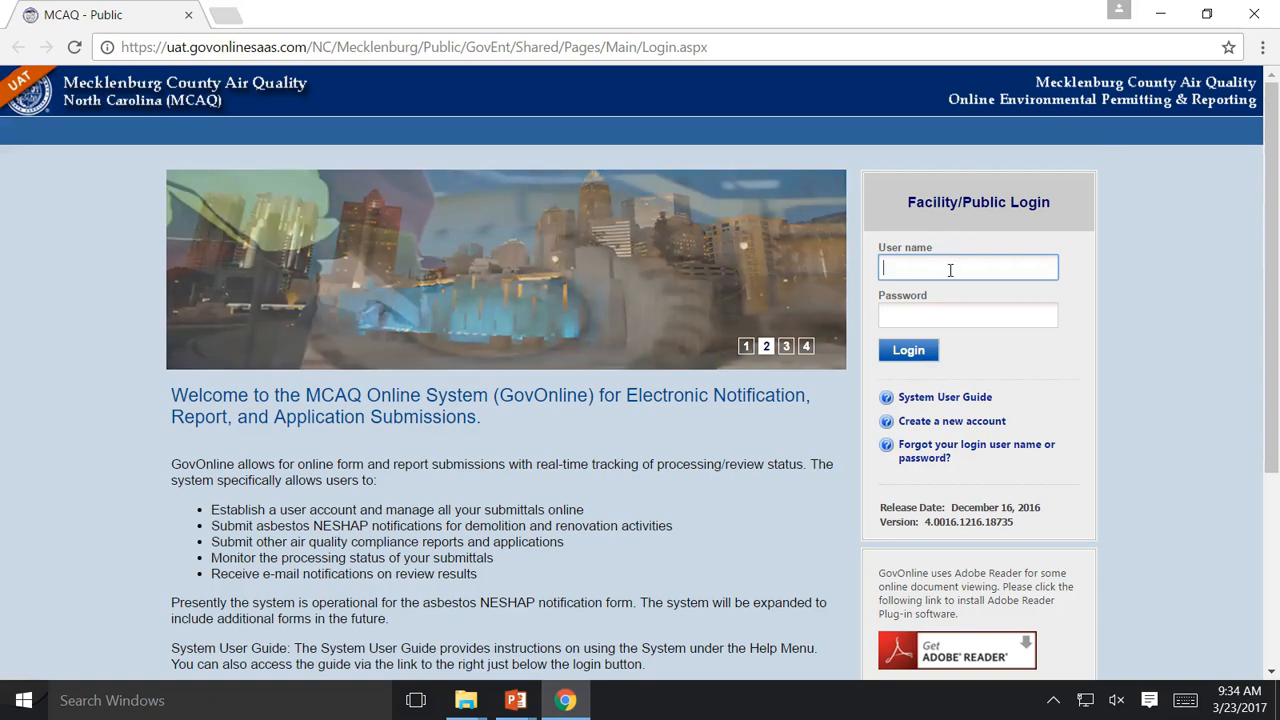
Sign in to MCAQ GovOnline with the account user name and password
{"action": "type", "text": "doe"}
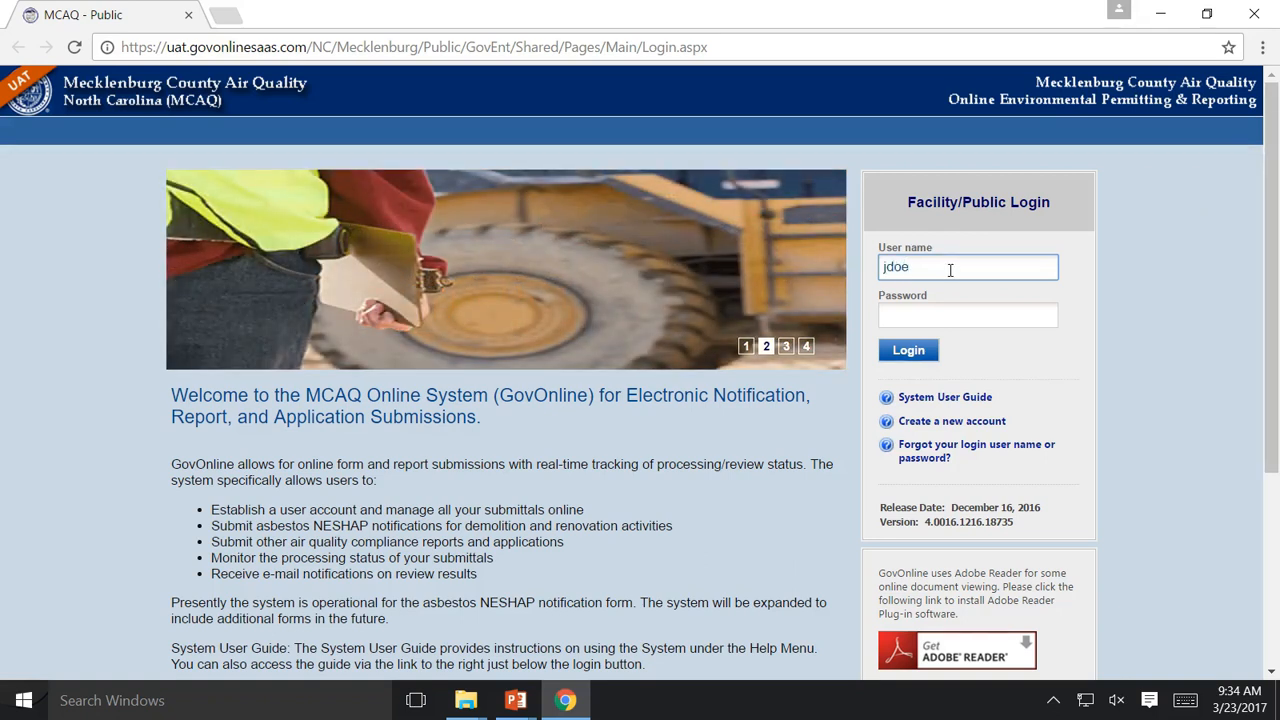
{"action": "key", "text": "Tab"}
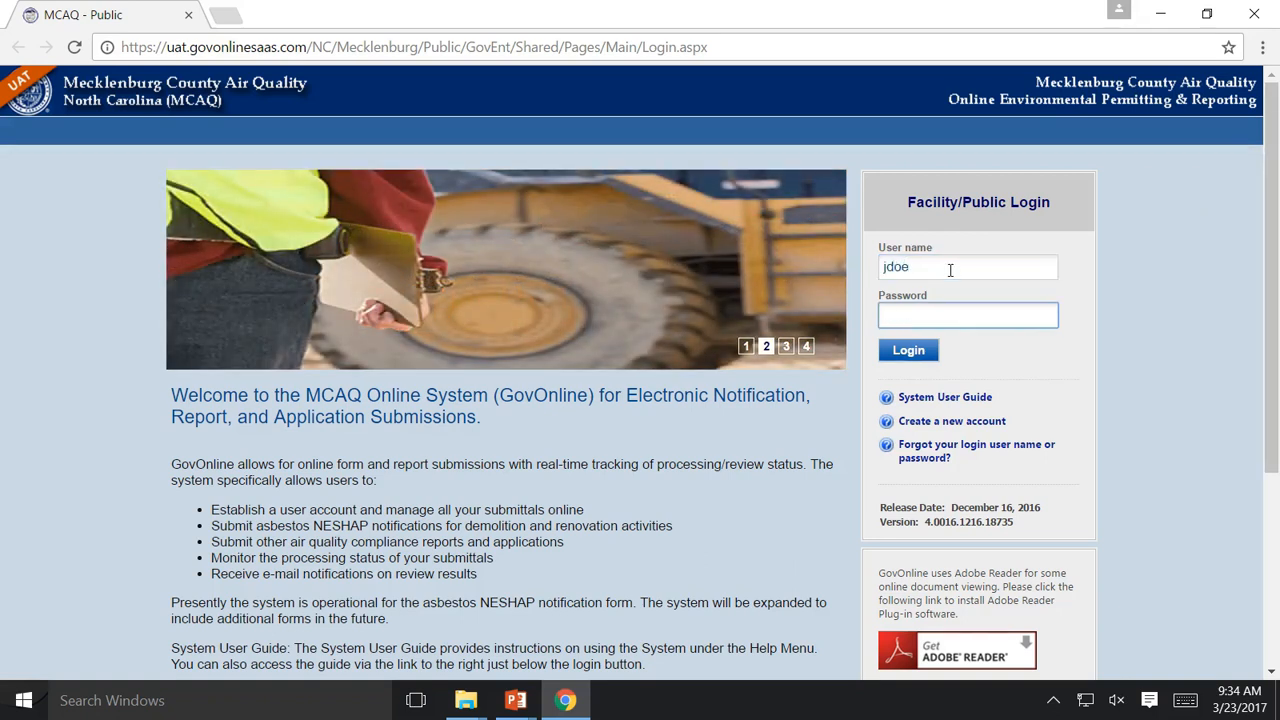
{"action": "type", "text": "p"}
{"action": "key", "text": "BackSpace"}
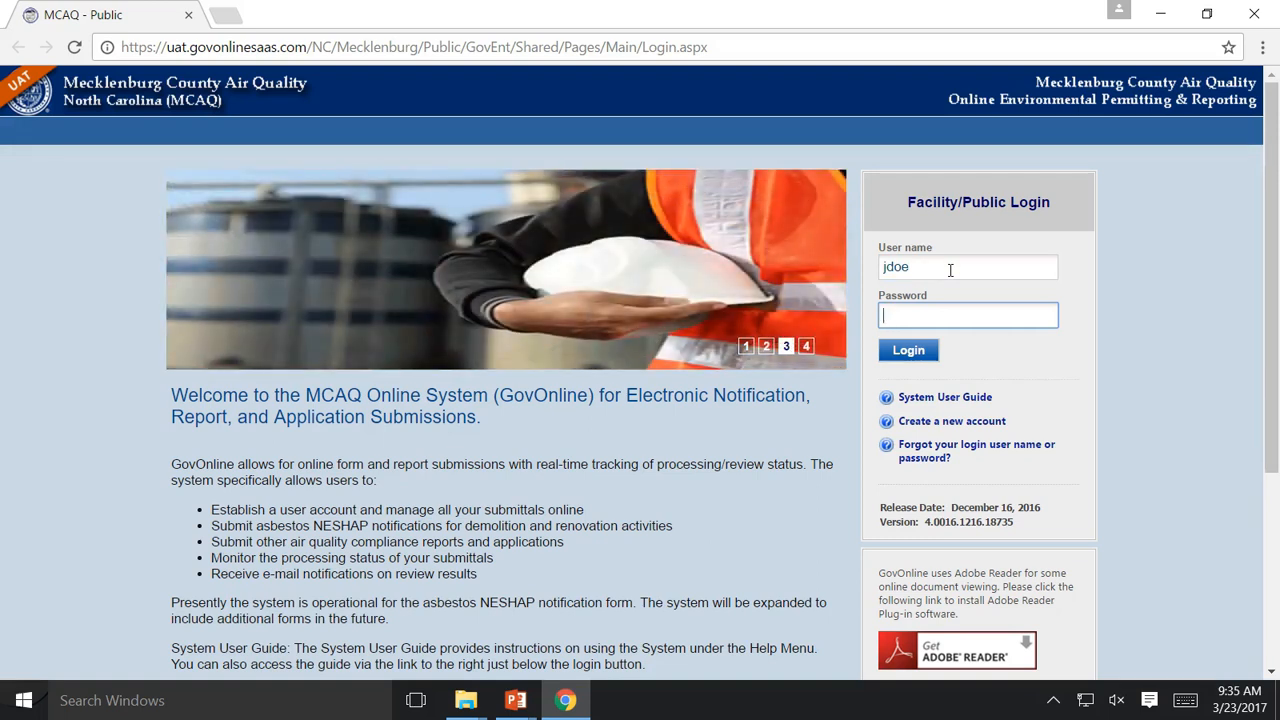
{"action": "type", "text": "••••••••••••"}
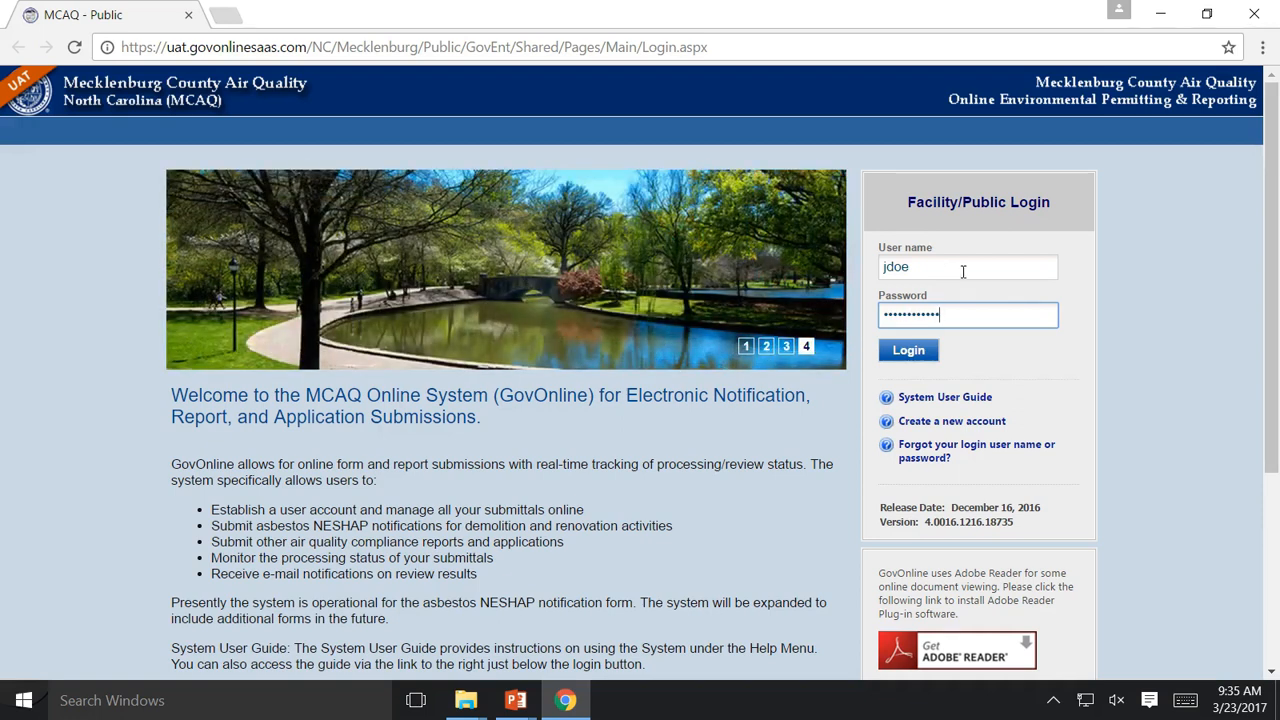
{"action": "left_click", "coordinate": [926, 359]}
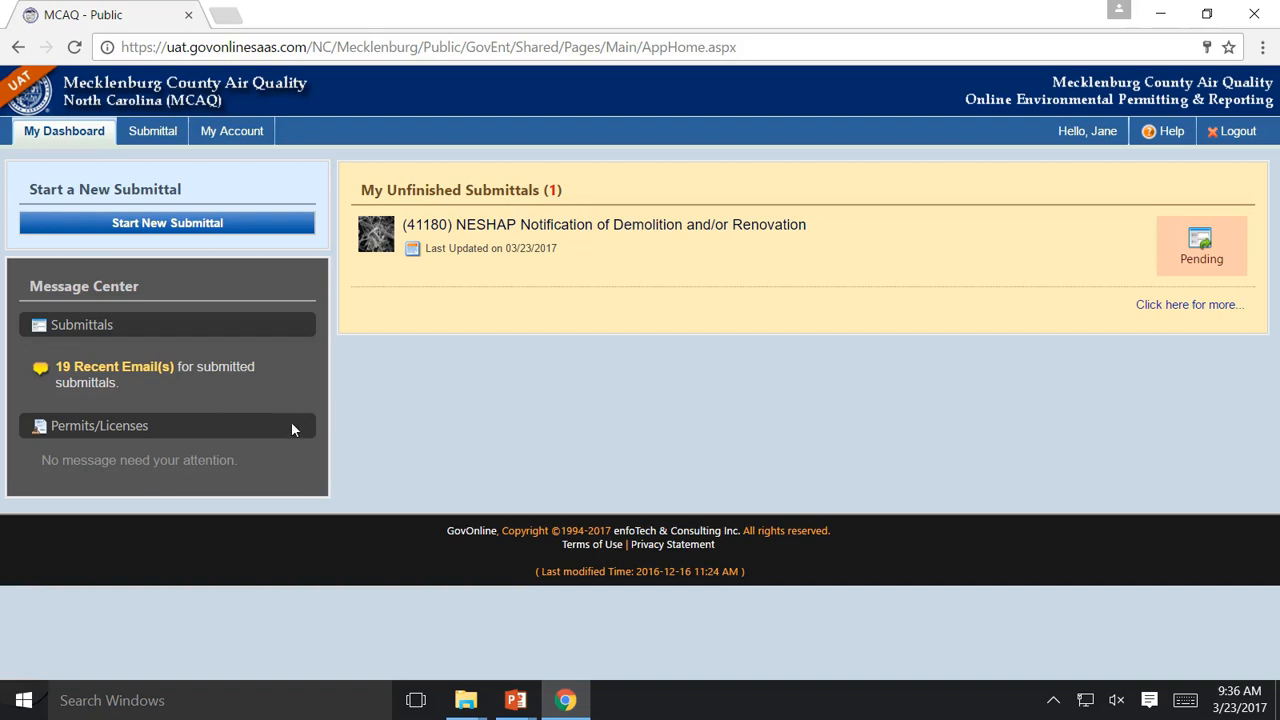
{"action": "left_click", "coordinate": [538, 236]}
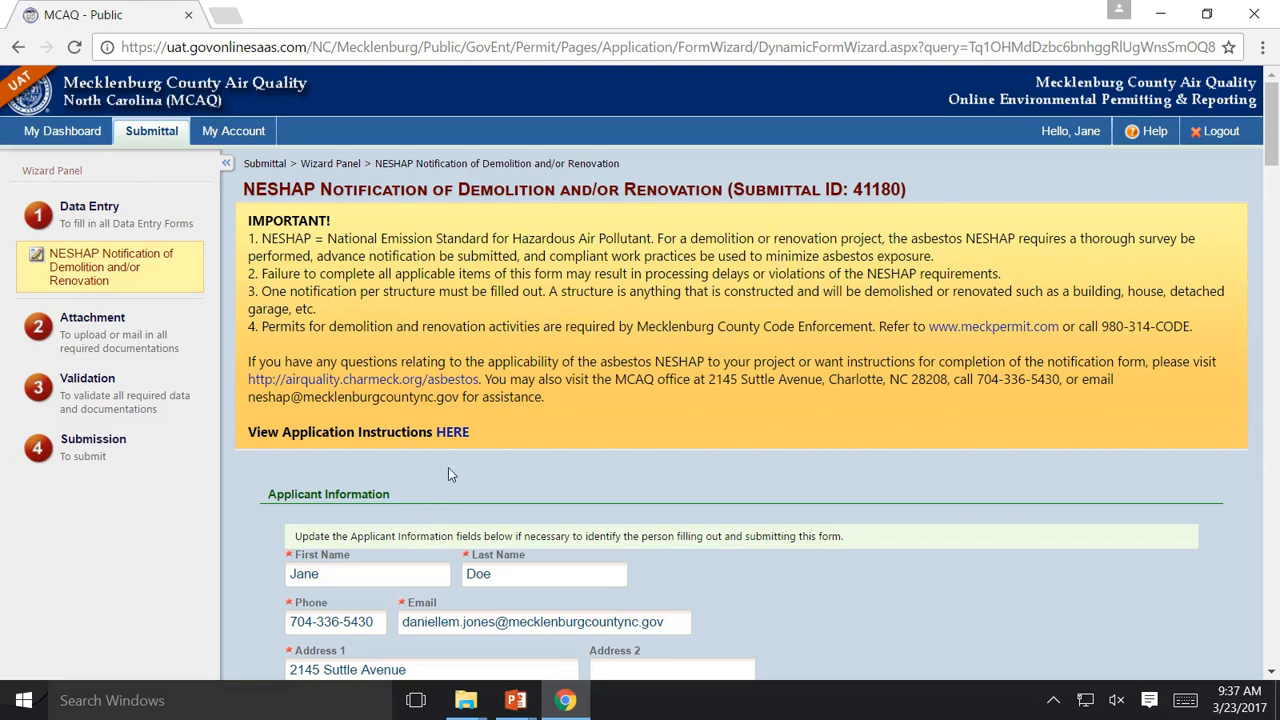
{"action": "left_click", "coordinate": [449, 434]}
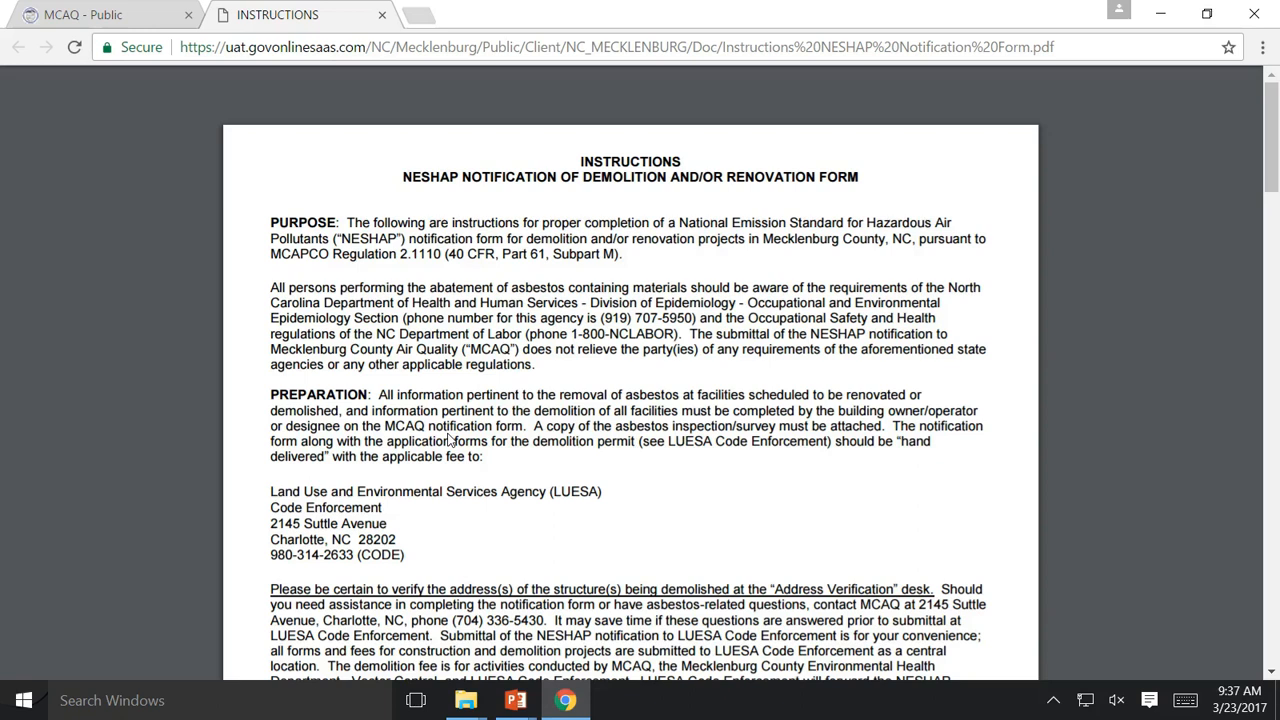
{"action": "left_click", "coordinate": [120, 12]}
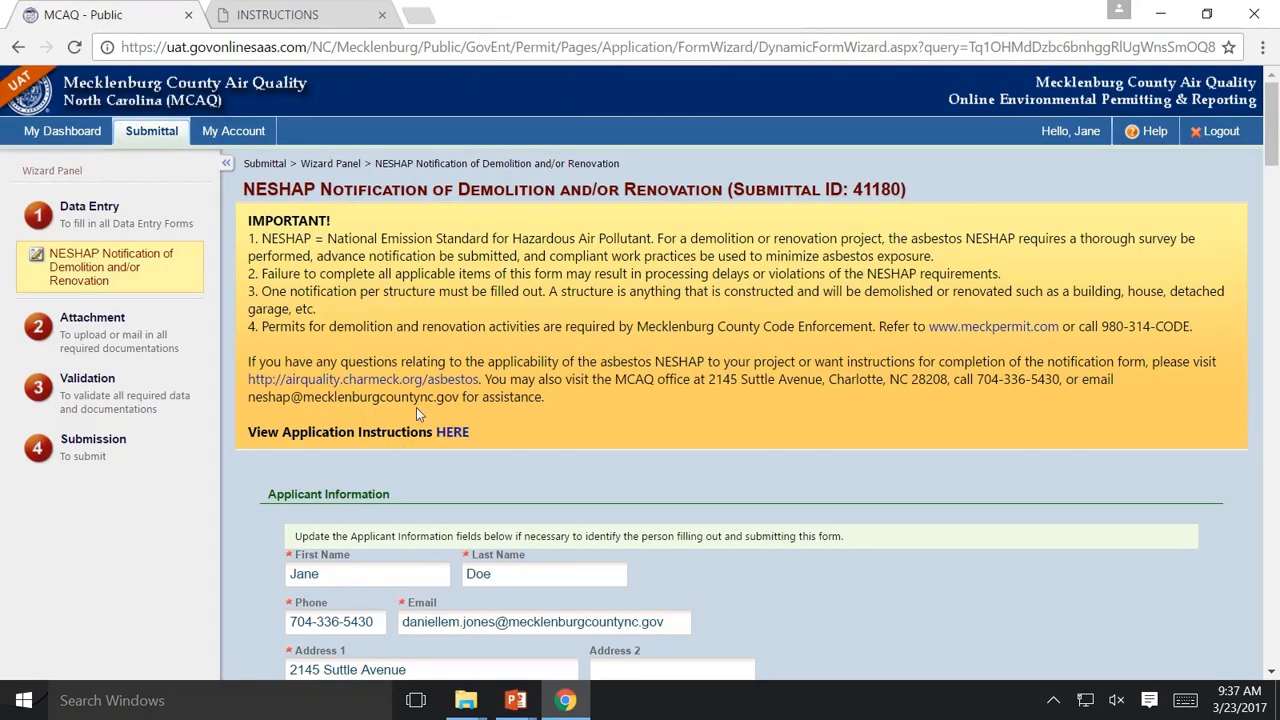
{"action": "left_click", "coordinate": [362, 569]}
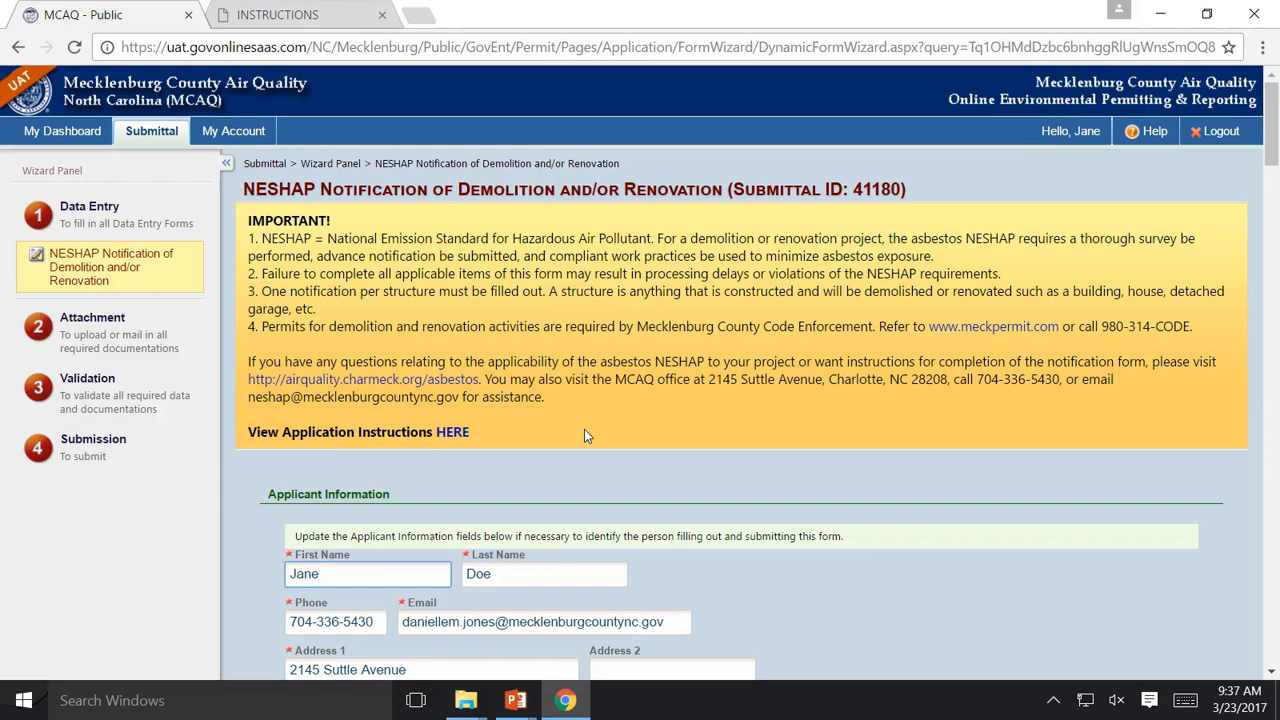
{"action": "scroll", "coordinate": [584, 429], "scroll_direction": "down", "scroll_amount": 2}
{"action": "scroll", "coordinate": [585, 429], "scroll_direction": "down", "scroll_amount": 1}
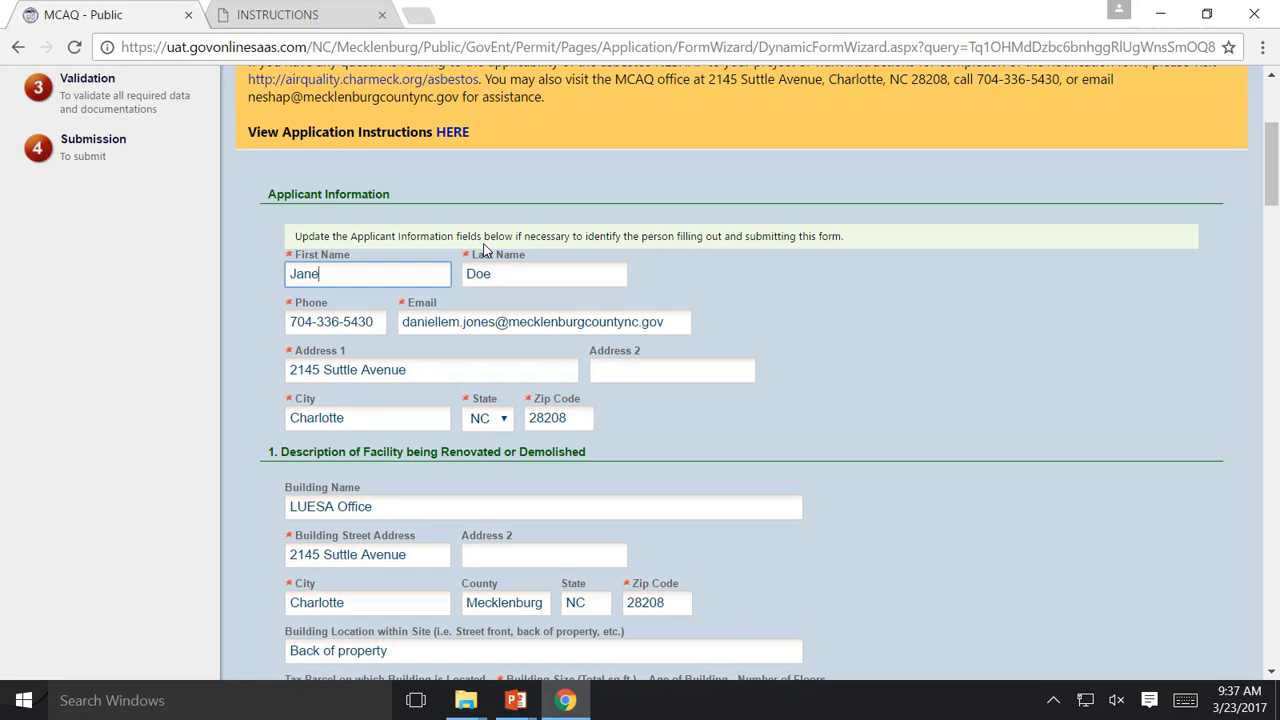
{"action": "left_click", "coordinate": [498, 322]}
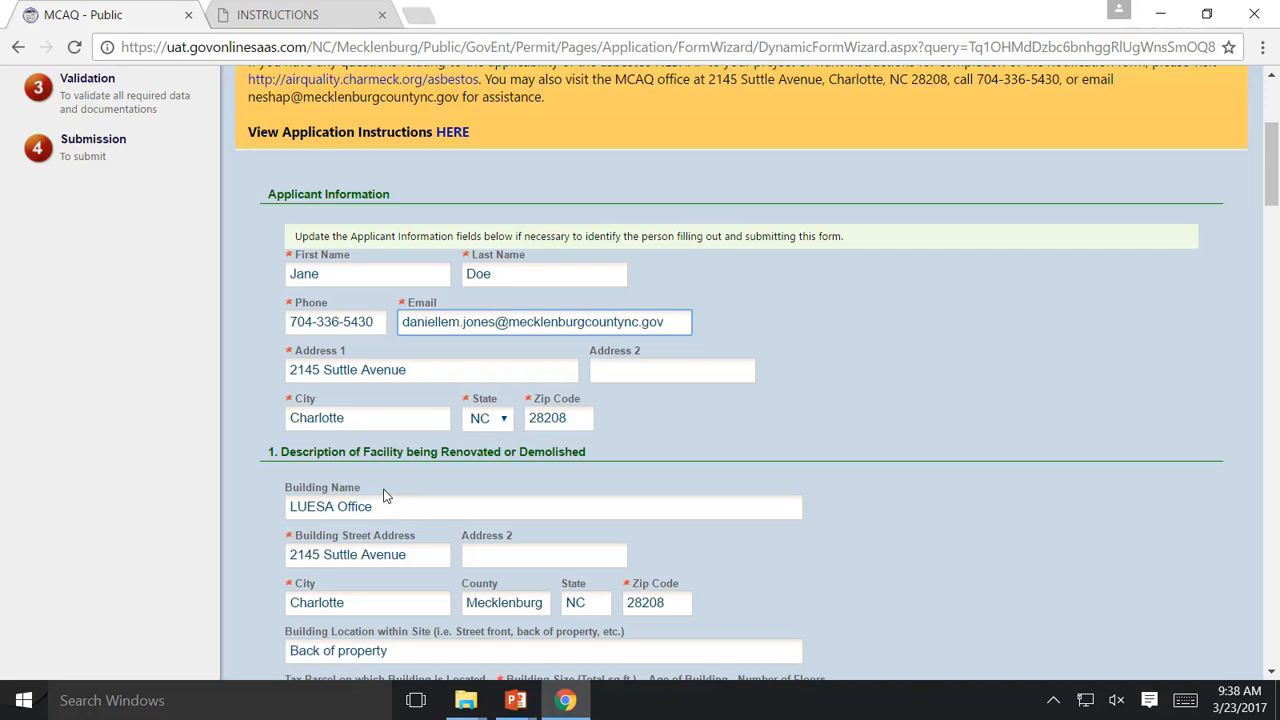
{"action": "scroll", "coordinate": [534, 508], "scroll_direction": "down", "scroll_amount": 2}
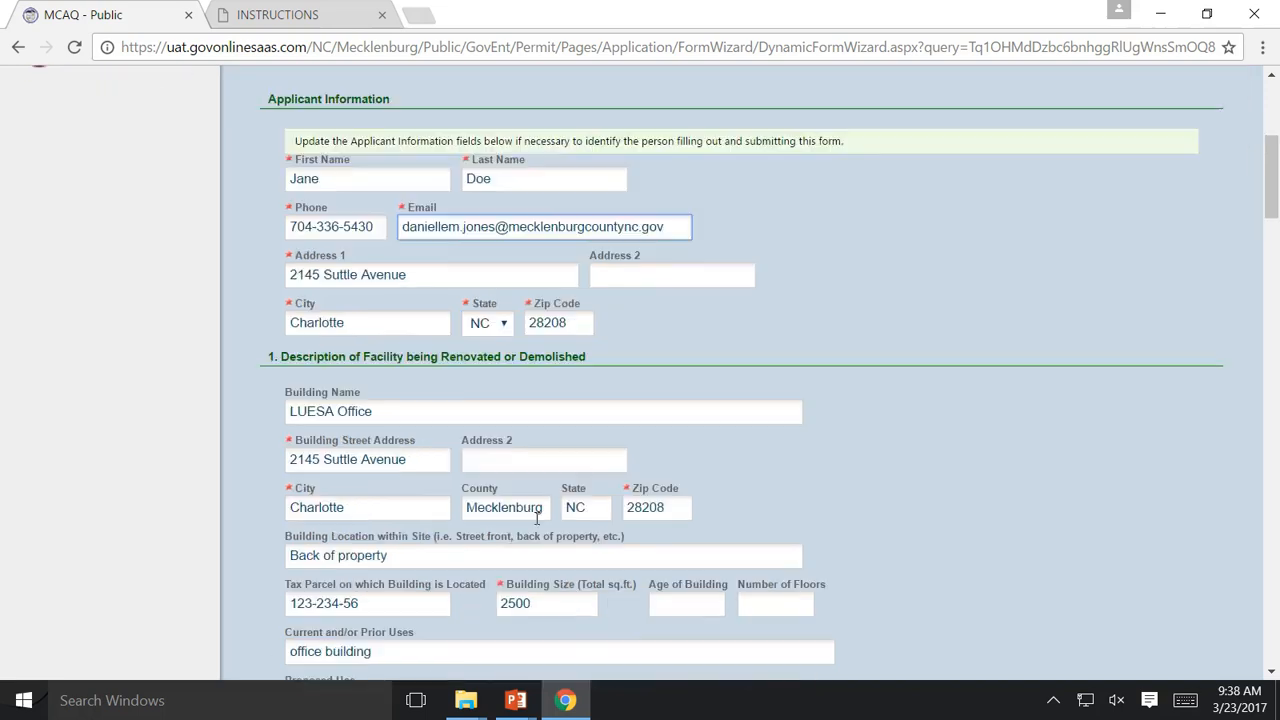
{"action": "scroll", "coordinate": [541, 530], "scroll_direction": "down", "scroll_amount": 2}
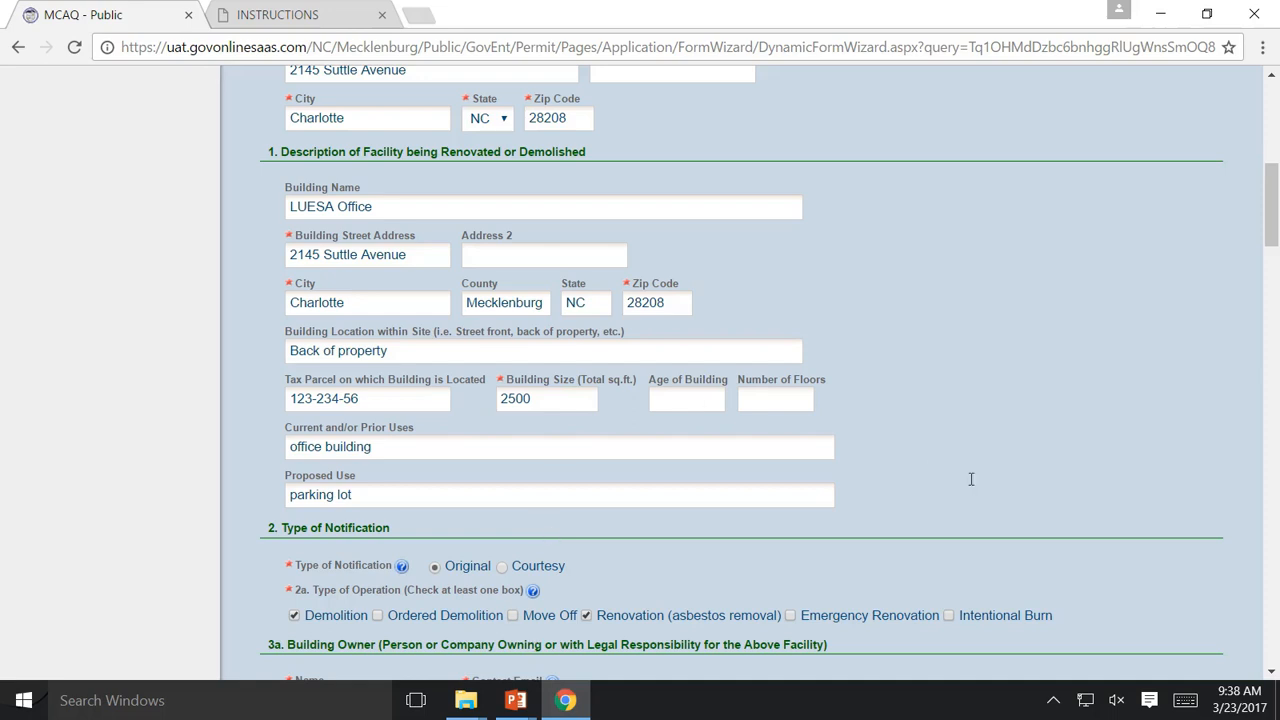
{"action": "scroll", "coordinate": [970, 479], "scroll_direction": "down", "scroll_amount": 1}
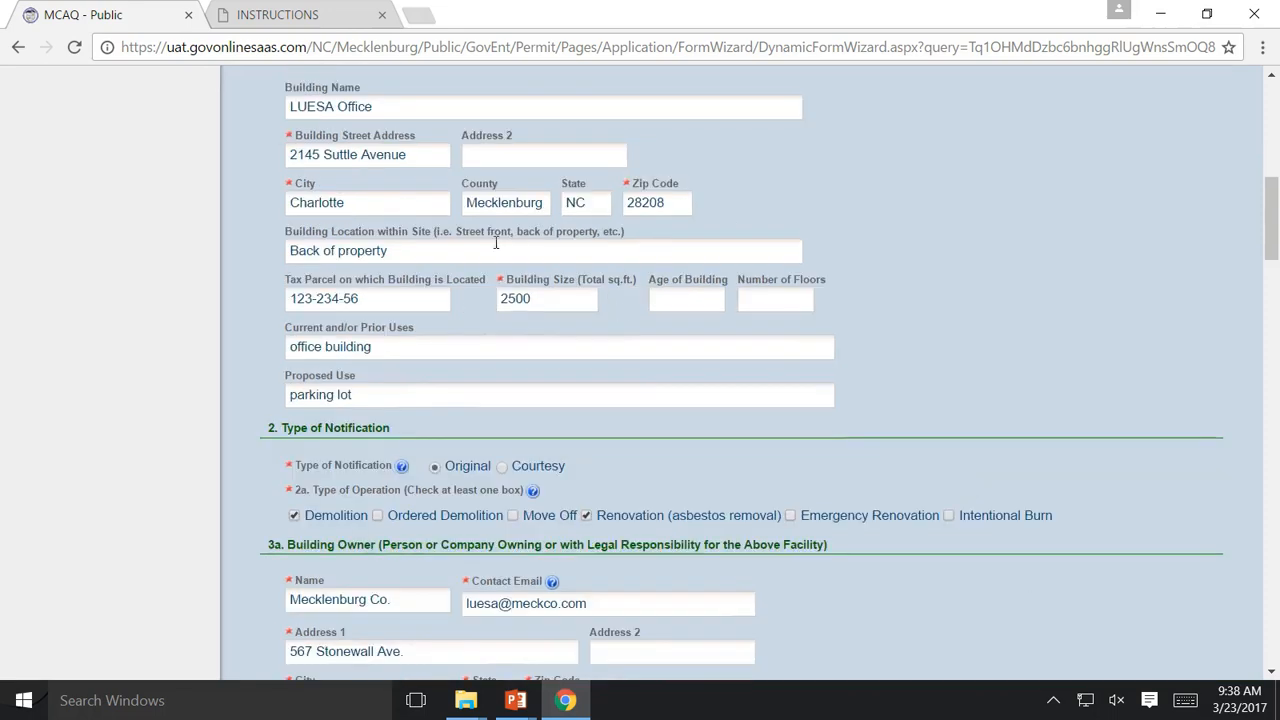
{"action": "scroll", "coordinate": [344, 233], "scroll_direction": "down", "scroll_amount": 1}
{"action": "scroll", "coordinate": [344, 233], "scroll_direction": "up", "scroll_amount": 1}
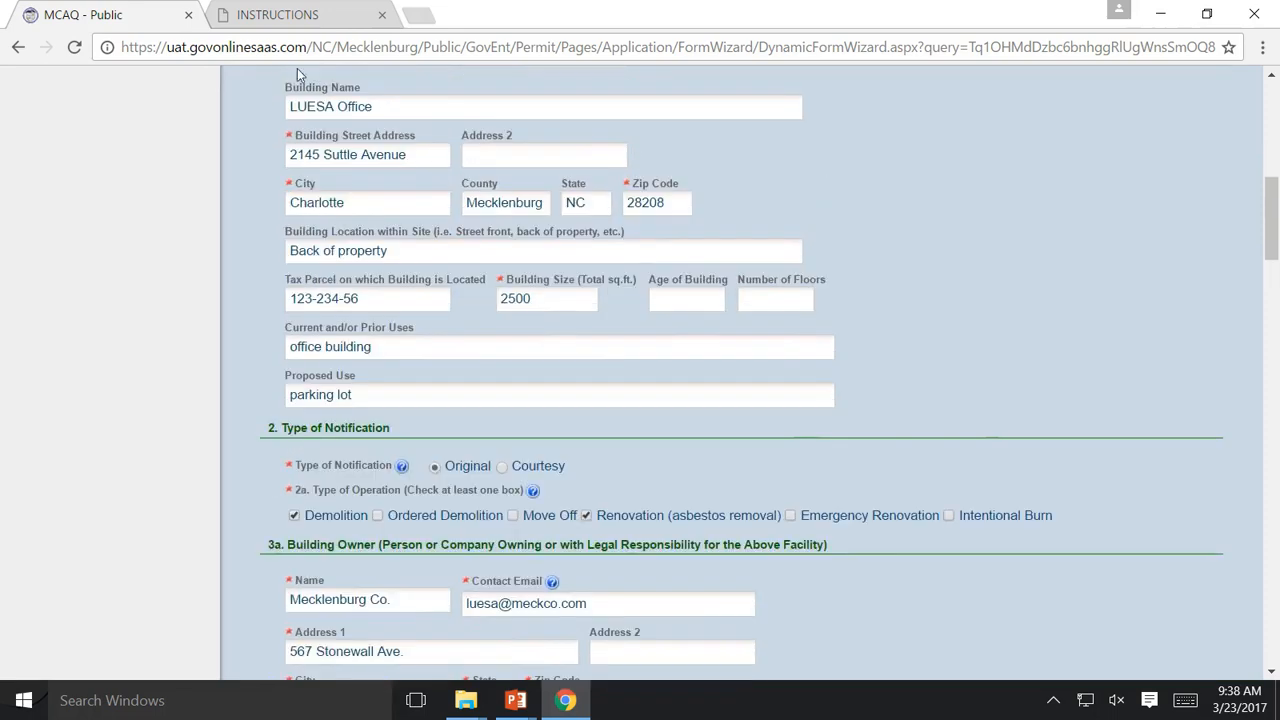
{"action": "left_click", "coordinate": [390, 112]}
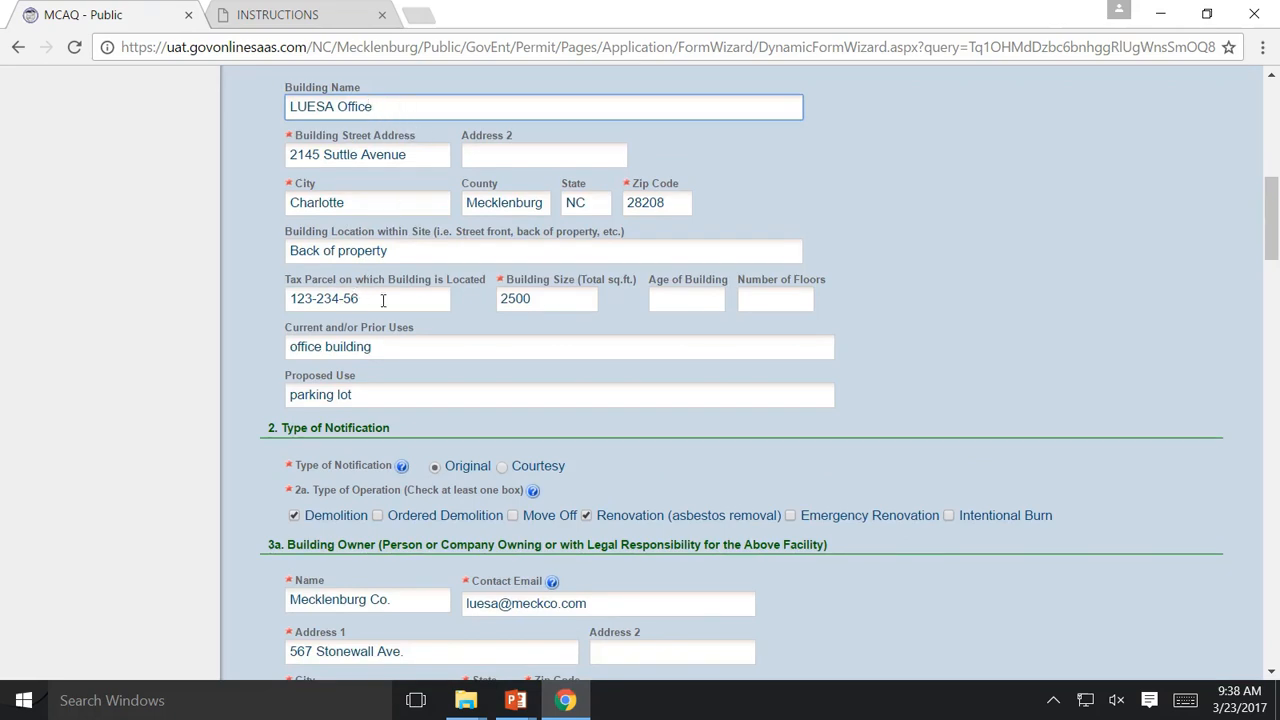
{"action": "left_click", "coordinate": [555, 297]}
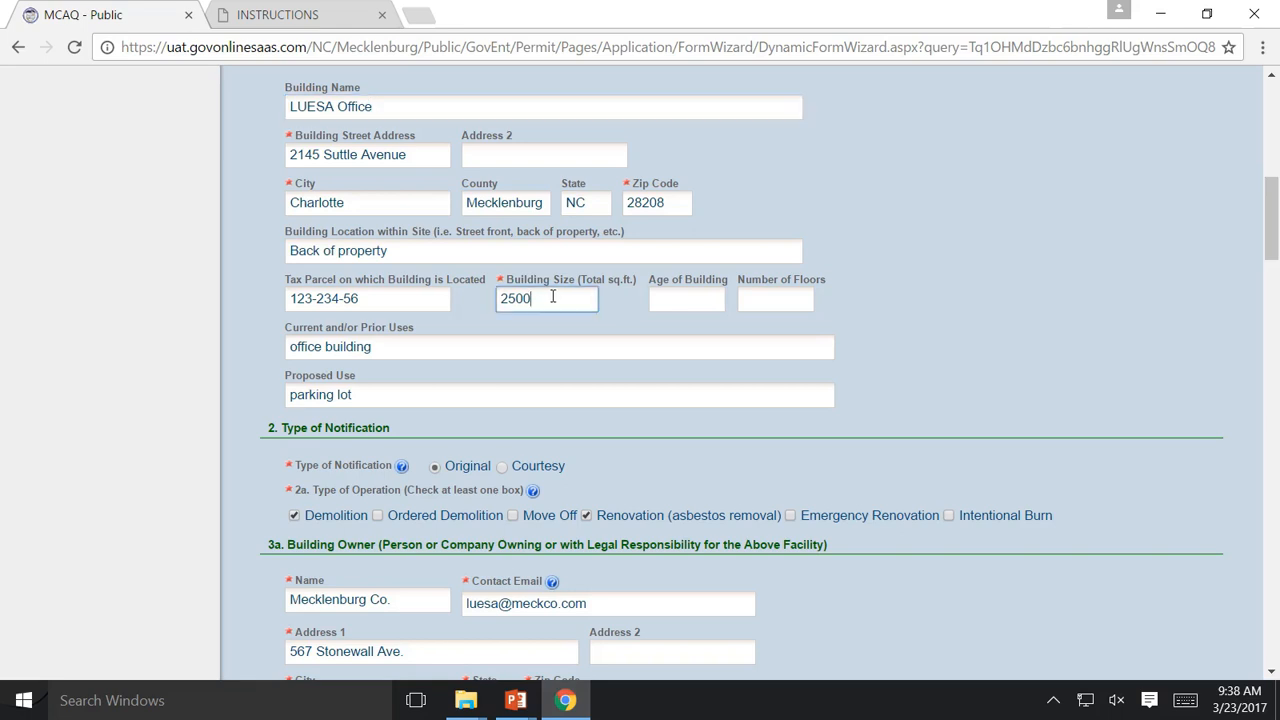
{"action": "scroll", "coordinate": [440, 352], "scroll_direction": "down", "scroll_amount": 1}
{"action": "scroll", "coordinate": [442, 356], "scroll_direction": "down", "scroll_amount": 1}
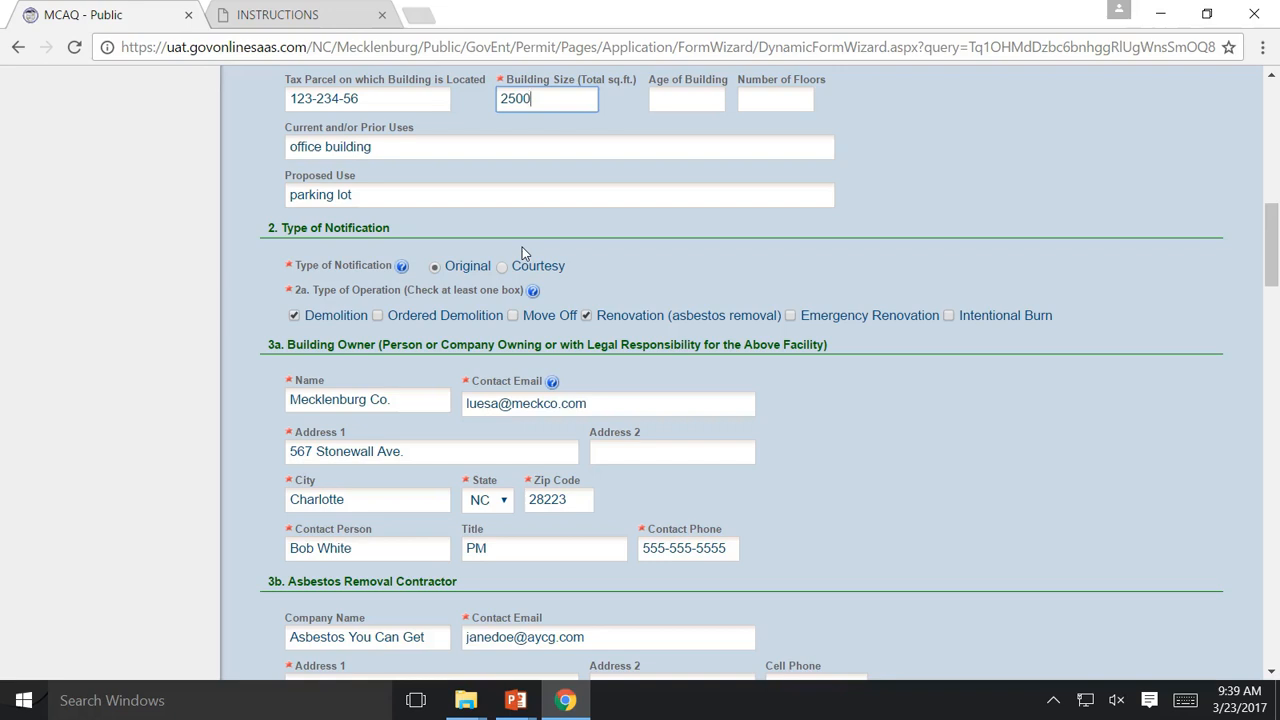
{"action": "scroll", "coordinate": [522, 247], "scroll_direction": "down", "scroll_amount": 1}
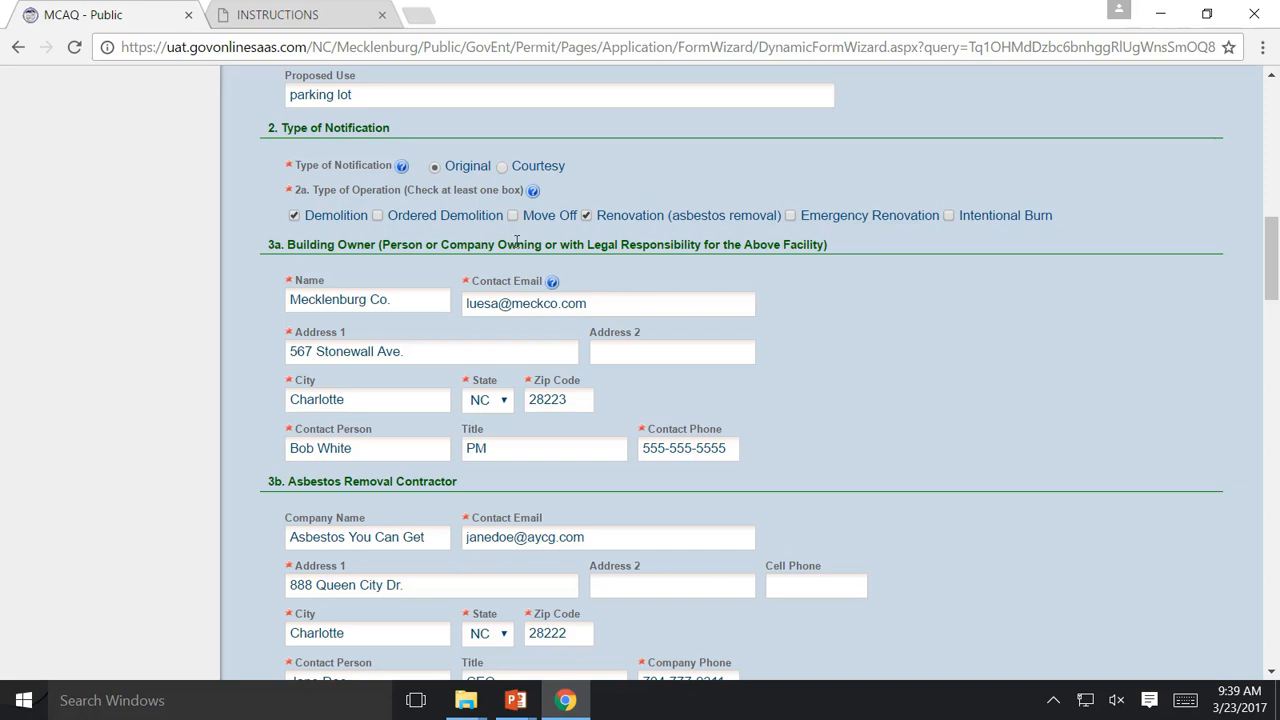
{"action": "left_click", "coordinate": [300, 219]}
{"action": "left_click", "coordinate": [294, 218]}
{"action": "left_click", "coordinate": [294, 218]}
{"action": "scroll", "coordinate": [825, 430], "scroll_direction": "down", "scroll_amount": 1}
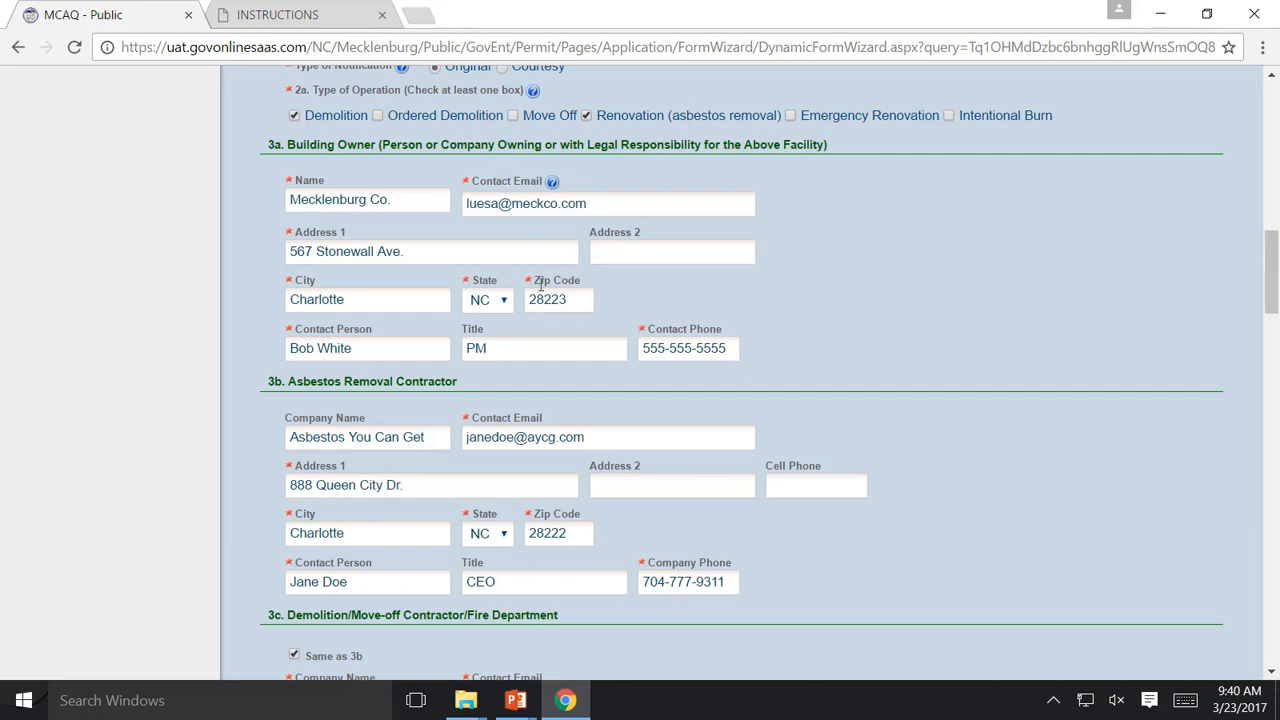
{"action": "left_click", "coordinate": [556, 342]}
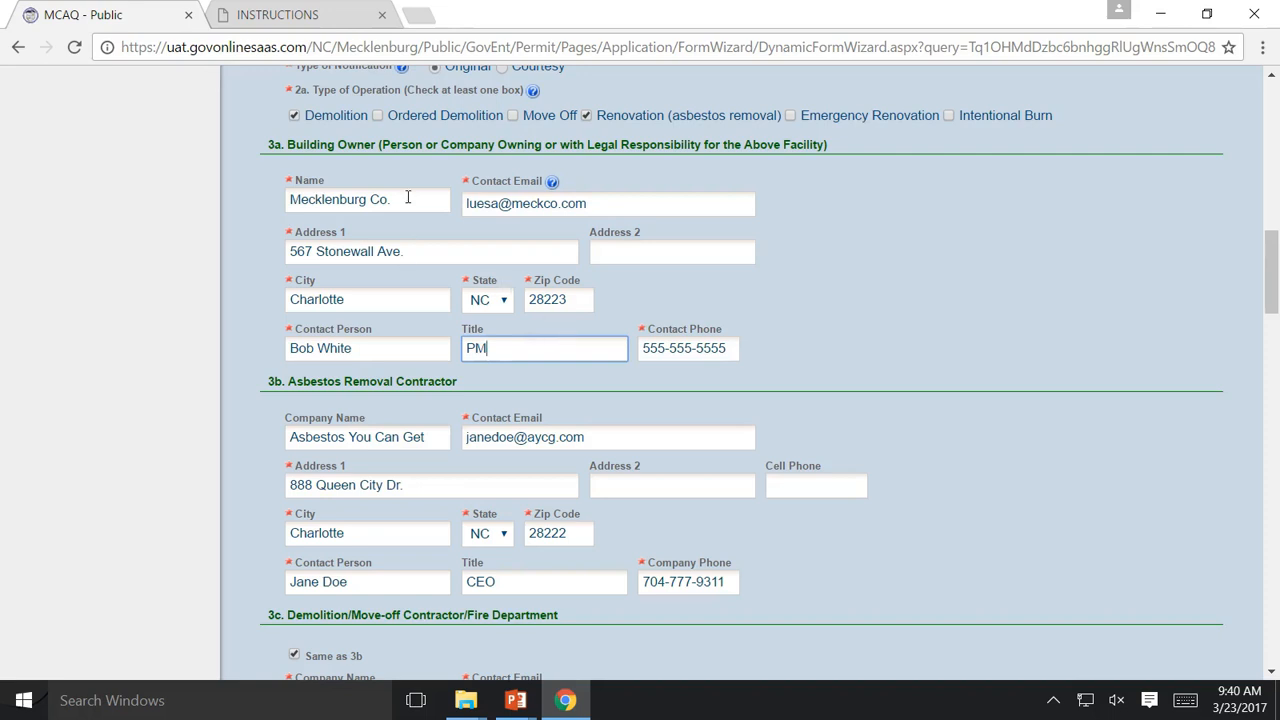
{"action": "left_click", "coordinate": [459, 252]}
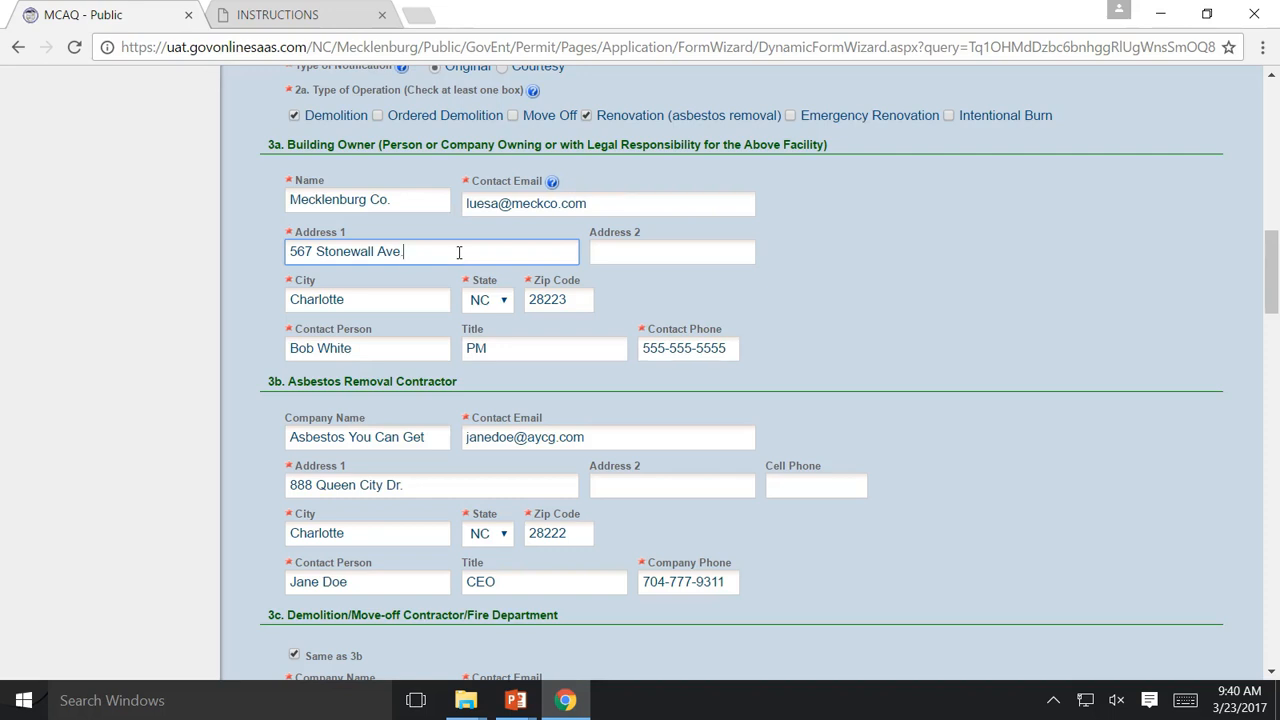
{"action": "scroll", "coordinate": [474, 263], "scroll_direction": "down", "scroll_amount": 1}
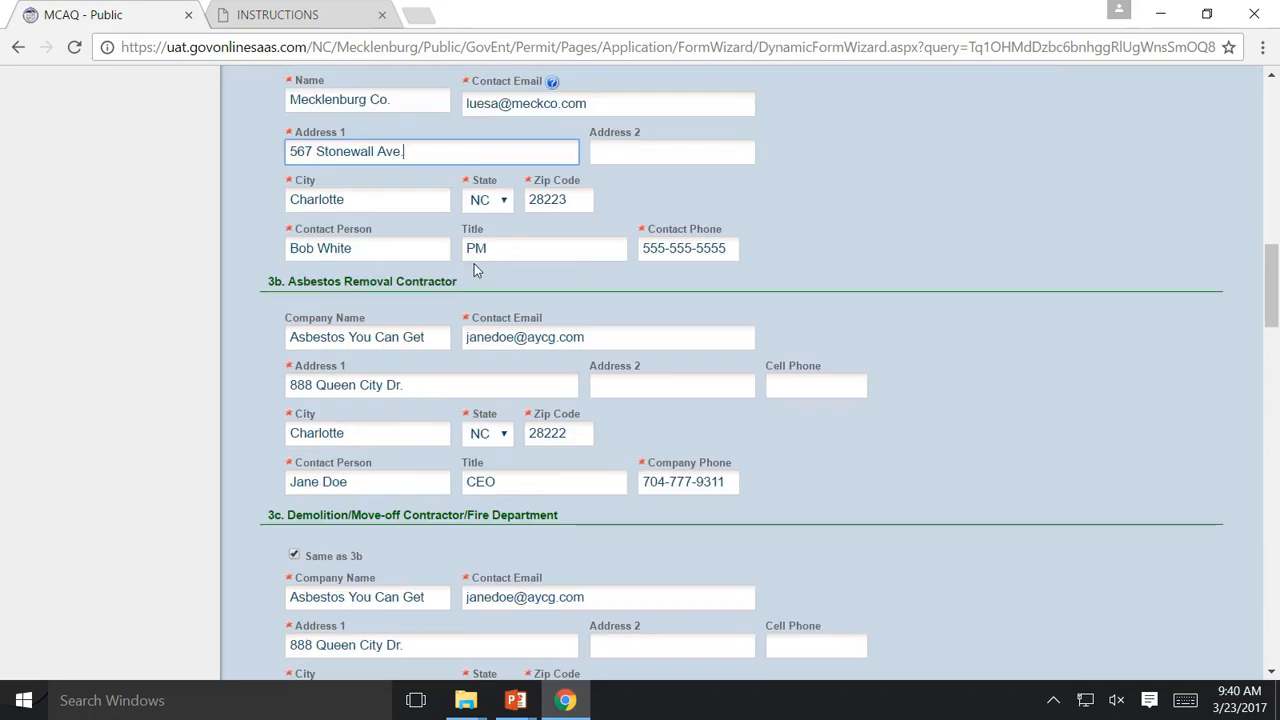
{"action": "scroll", "coordinate": [277, 128], "scroll_direction": "up", "scroll_amount": 1}
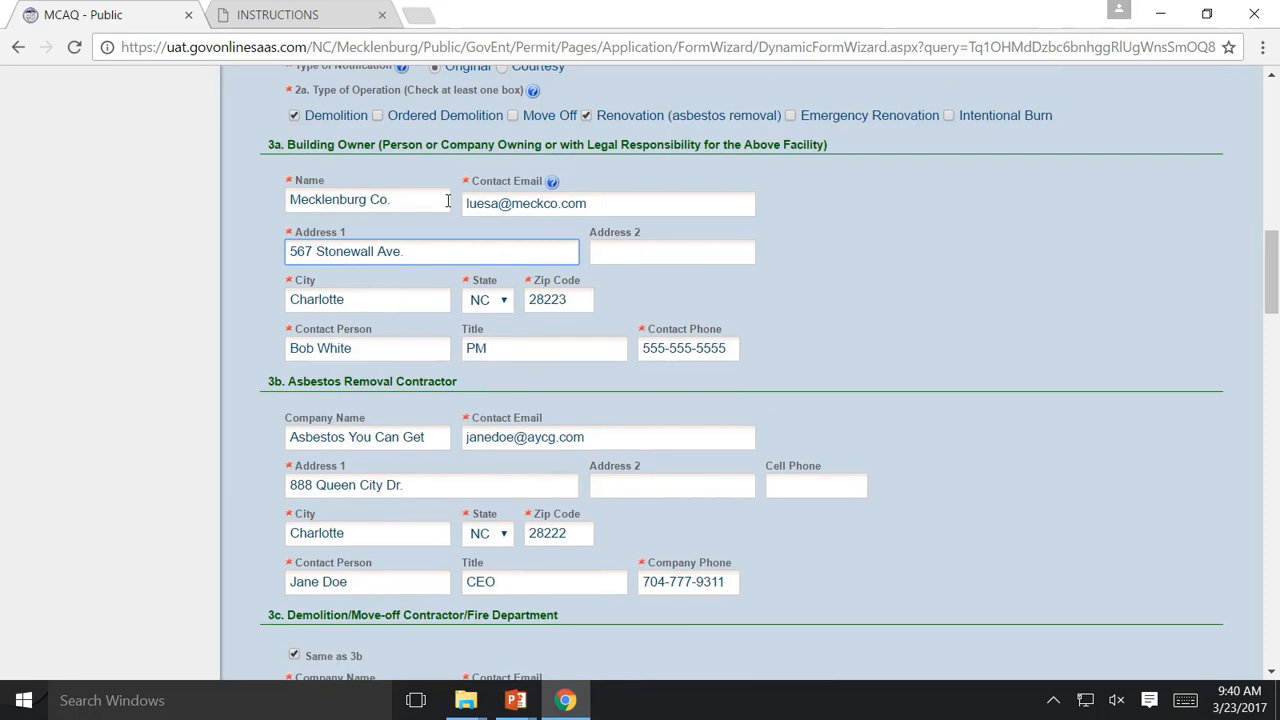
{"action": "scroll", "coordinate": [447, 200], "scroll_direction": "down", "scroll_amount": 1}
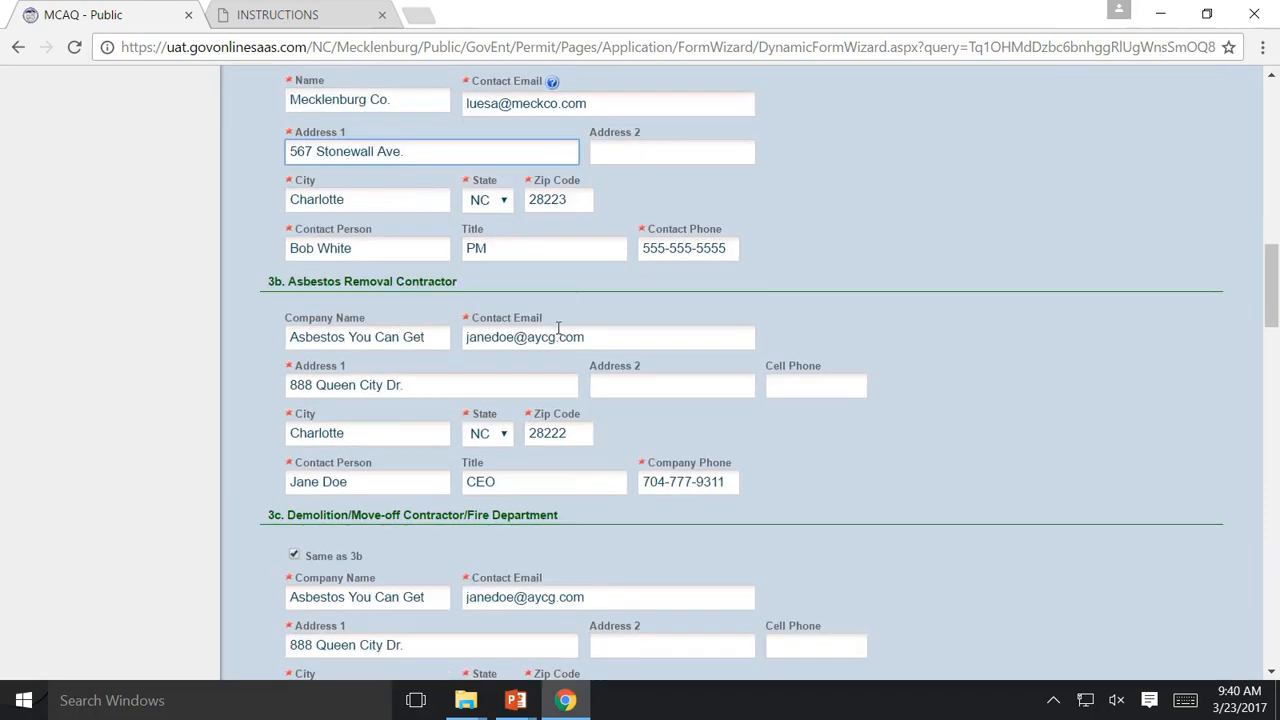
{"action": "scroll", "coordinate": [556, 330], "scroll_direction": "down", "scroll_amount": 1}
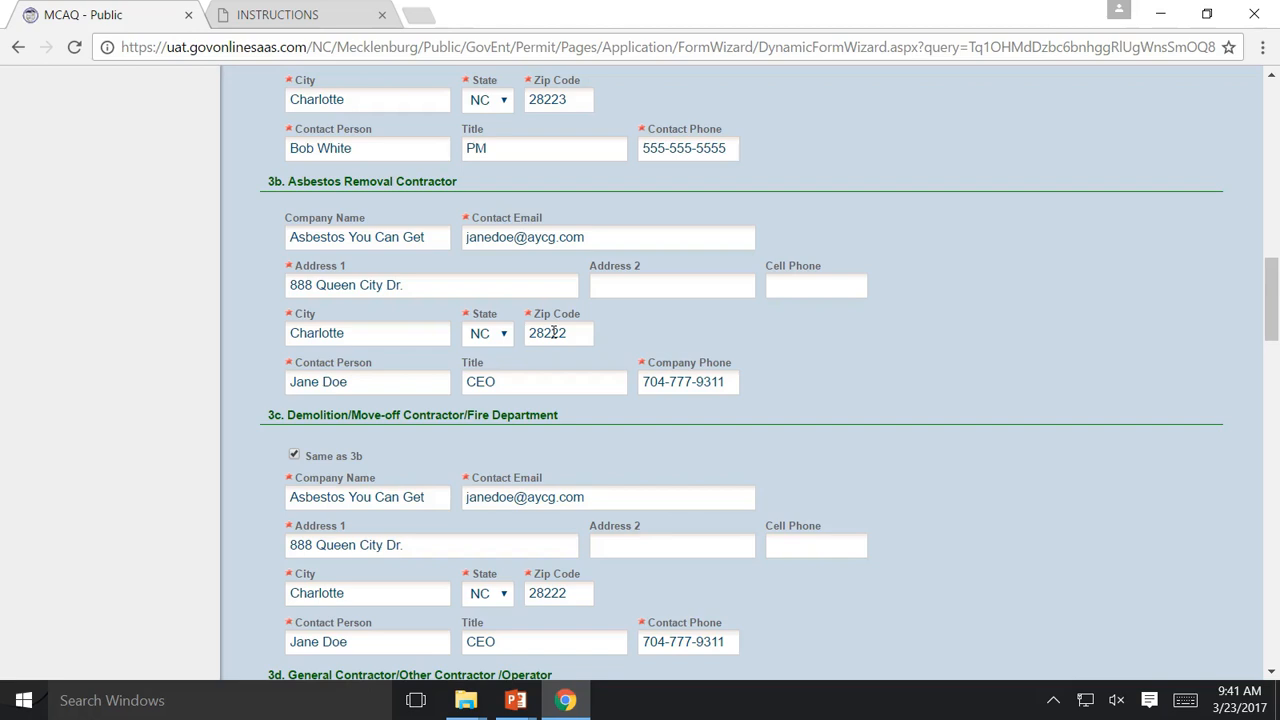
{"action": "scroll", "coordinate": [520, 343], "scroll_direction": "down", "scroll_amount": 1}
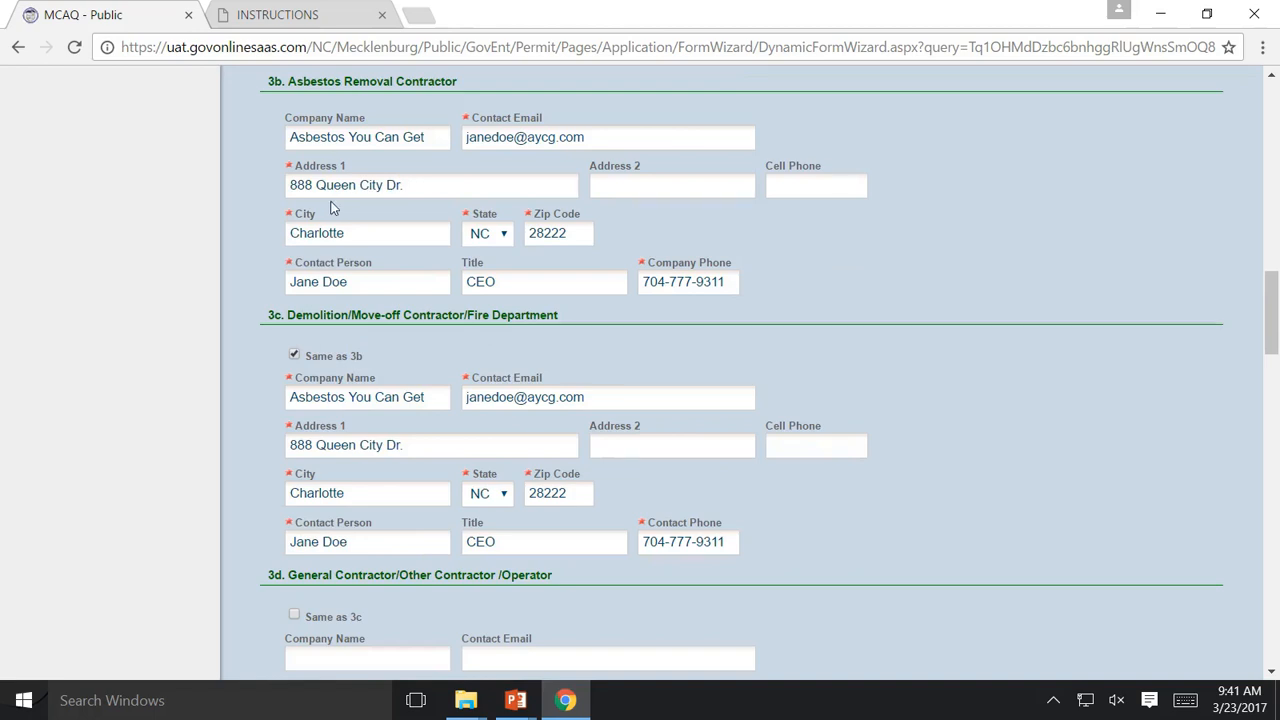
{"action": "scroll", "coordinate": [333, 207], "scroll_direction": "down", "scroll_amount": 1}
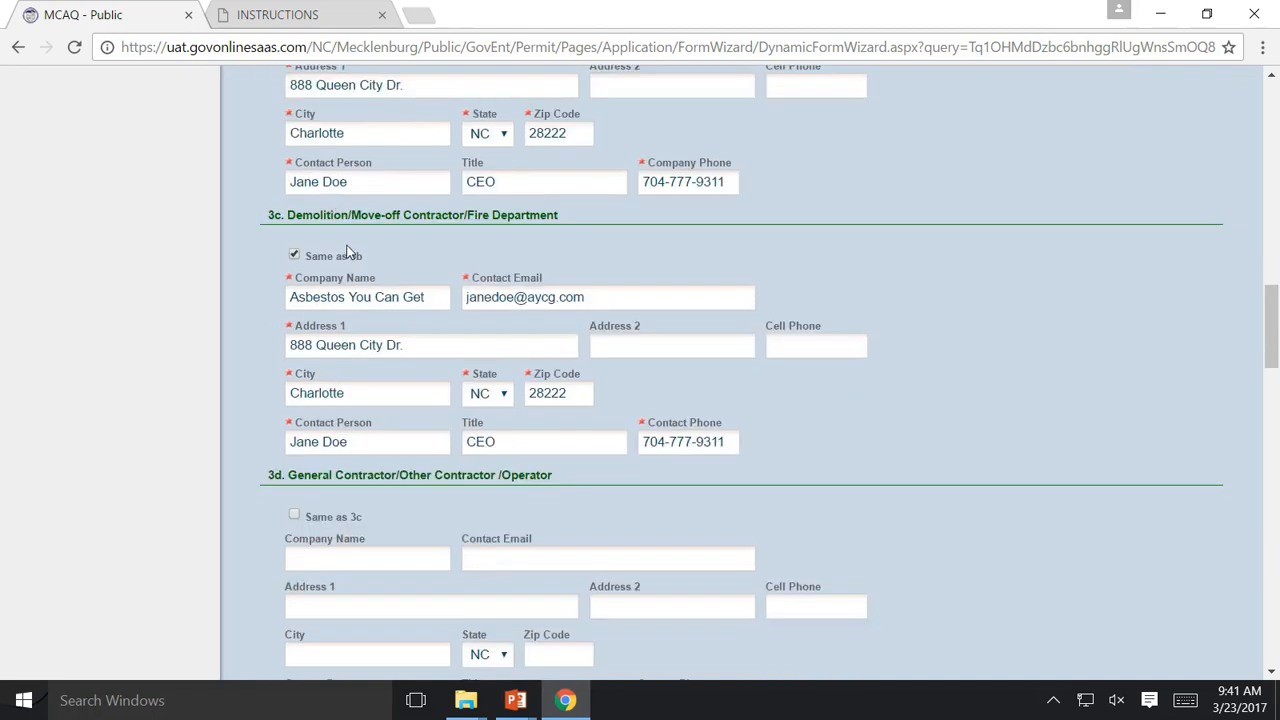
{"action": "scroll", "coordinate": [365, 200], "scroll_direction": "up", "scroll_amount": 2}
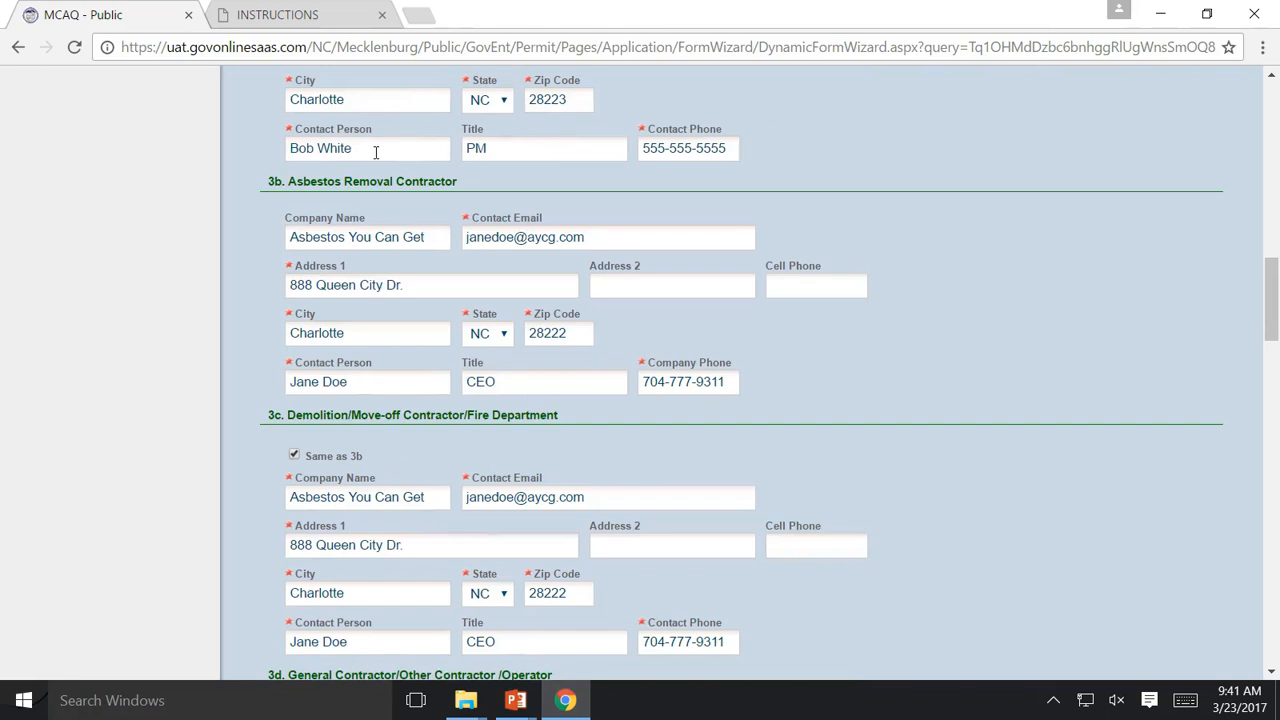
{"action": "scroll", "coordinate": [367, 506], "scroll_direction": "down", "scroll_amount": 1}
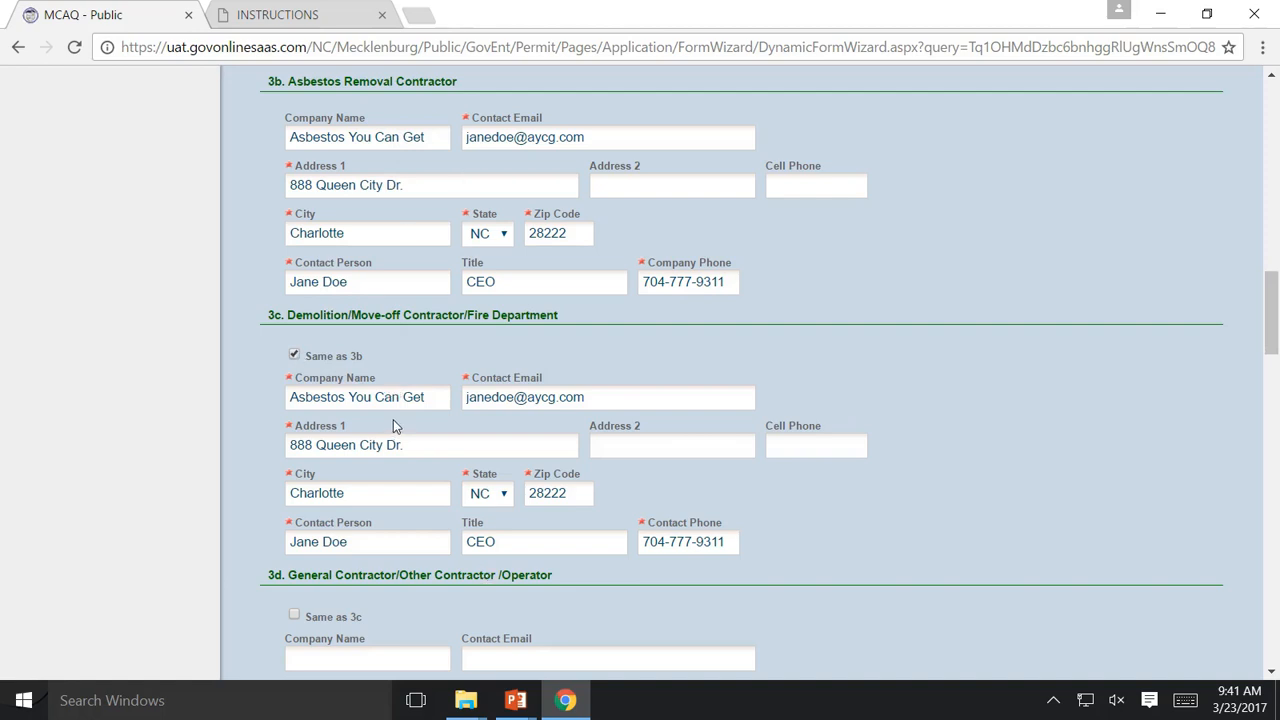
Scroll to sections 4 and 5, showing asbestos present and 600 sq ft of friable ceiling tiles
{"action": "scroll", "coordinate": [414, 419], "scroll_direction": "down", "scroll_amount": 1}
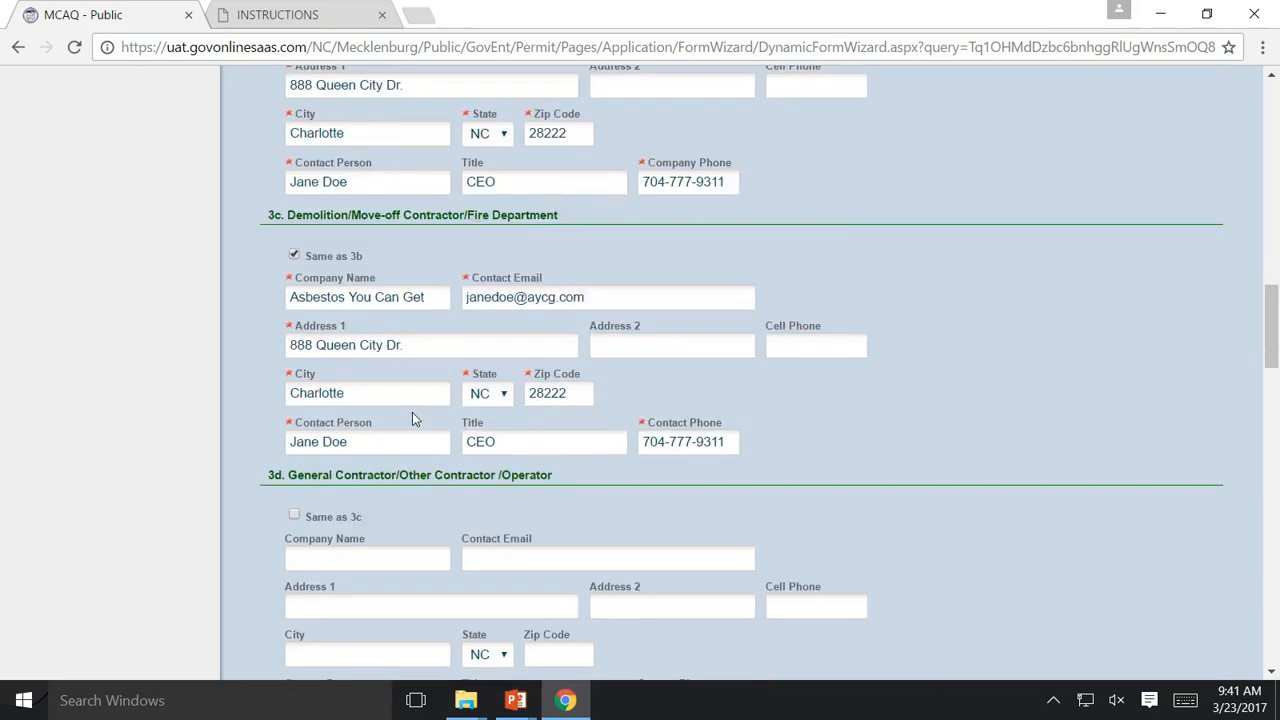
{"action": "scroll", "coordinate": [413, 415], "scroll_direction": "down", "scroll_amount": 1}
{"action": "scroll", "coordinate": [417, 408], "scroll_direction": "down", "scroll_amount": 1}
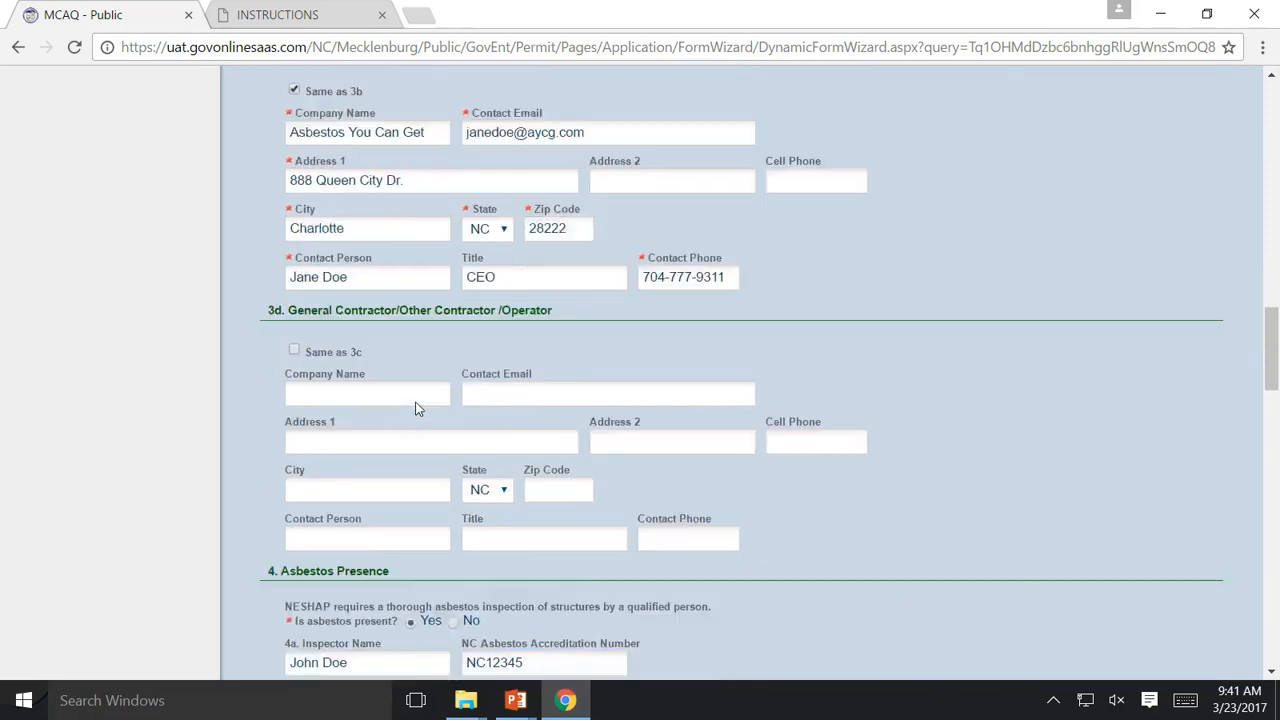
{"action": "scroll", "coordinate": [417, 408], "scroll_direction": "down", "scroll_amount": 1}
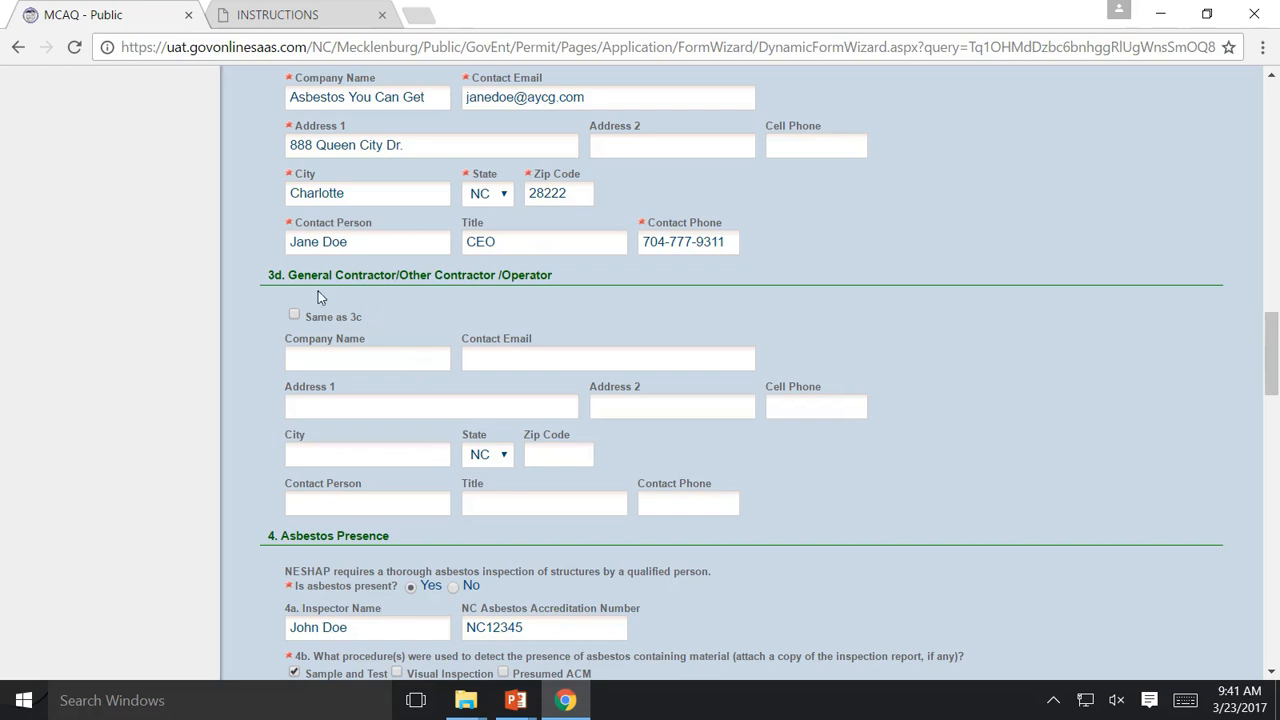
{"action": "scroll", "coordinate": [290, 340], "scroll_direction": "up", "scroll_amount": 1}
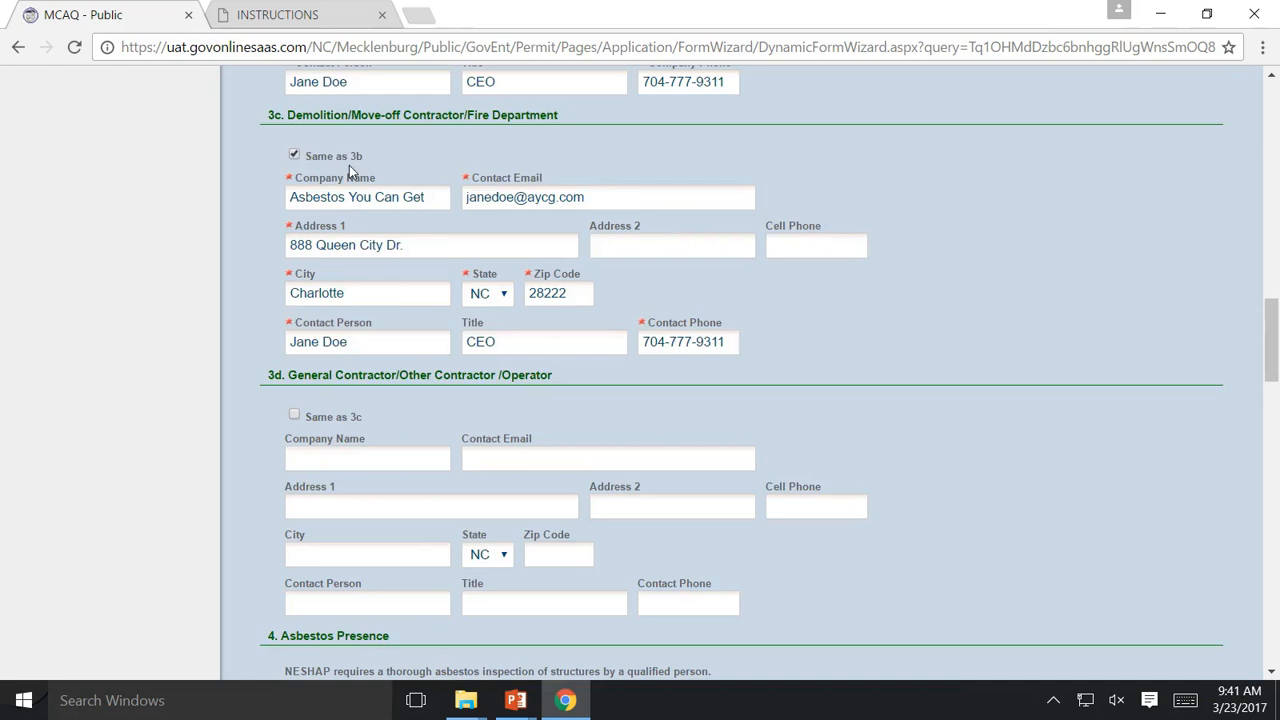
{"action": "scroll", "coordinate": [394, 449], "scroll_direction": "down", "scroll_amount": 1}
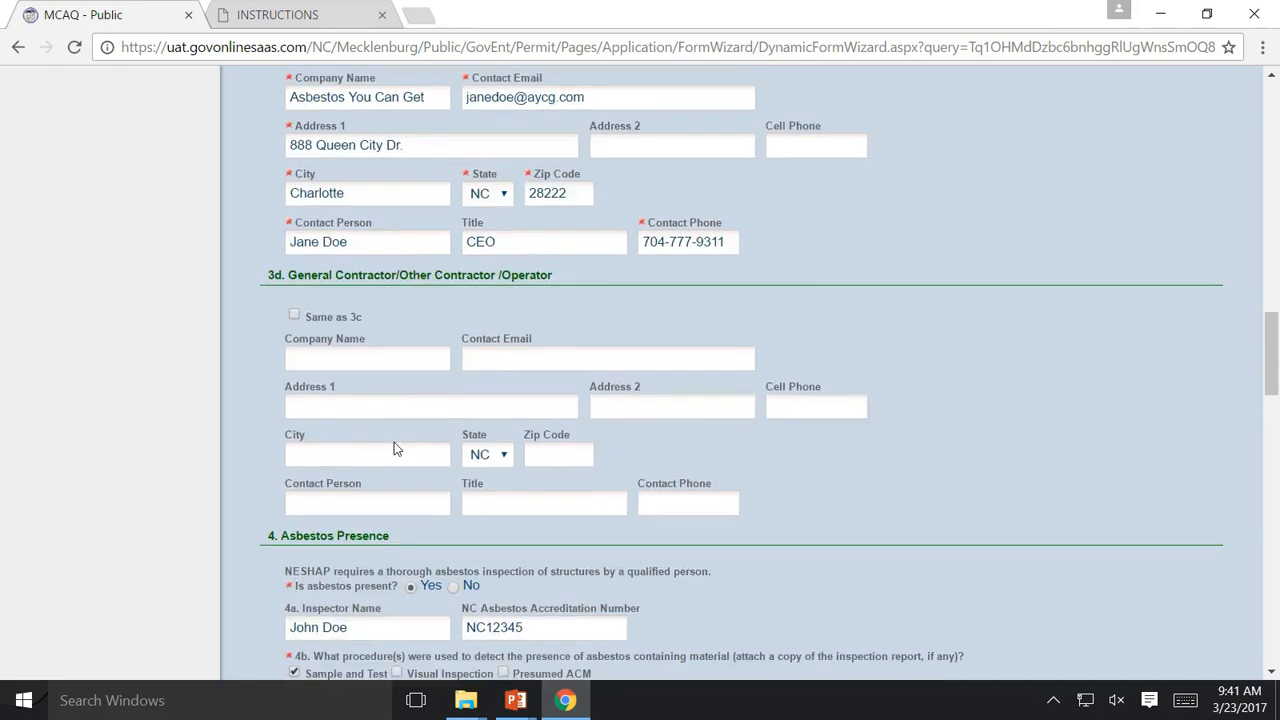
{"action": "scroll", "coordinate": [394, 442], "scroll_direction": "down", "scroll_amount": 3}
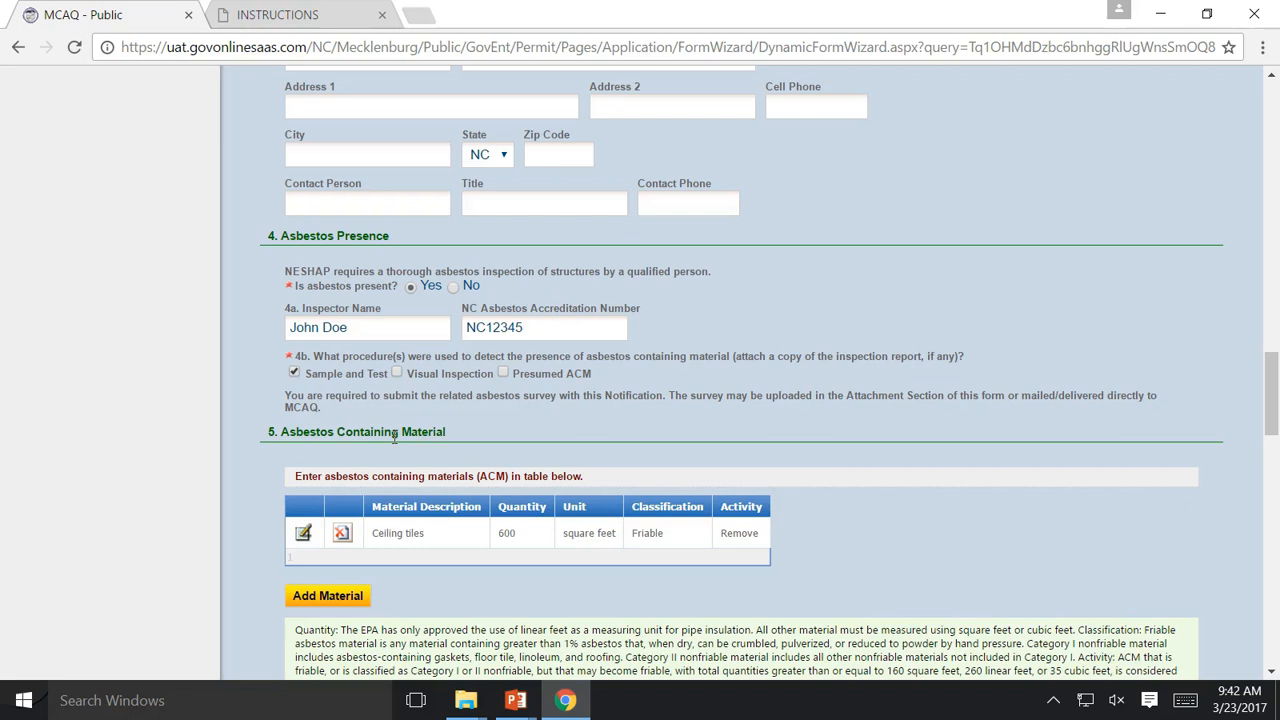
{"action": "left_click", "coordinate": [373, 327]}
{"action": "left_click", "coordinate": [564, 316]}
{"action": "left_click", "coordinate": [540, 327]}
{"action": "scroll", "coordinate": [538, 325], "scroll_direction": "down", "scroll_amount": 1}
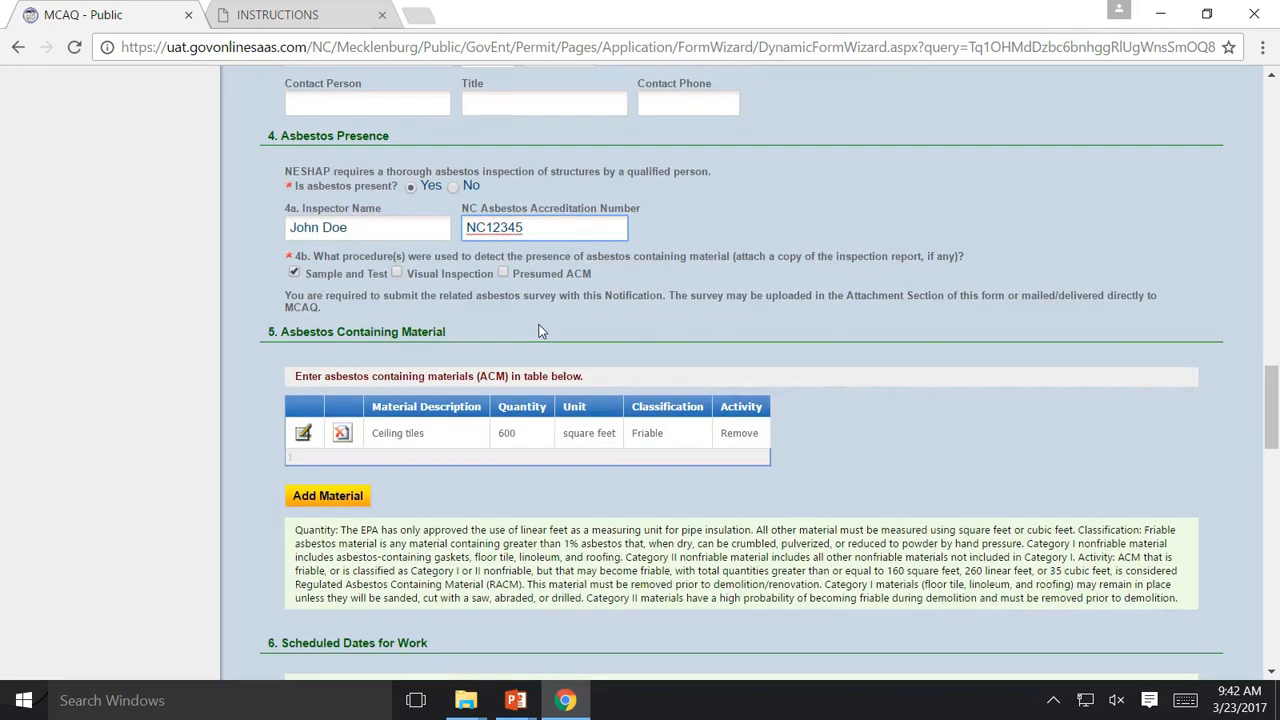
{"action": "scroll", "coordinate": [334, 248], "scroll_direction": "down", "scroll_amount": 1}
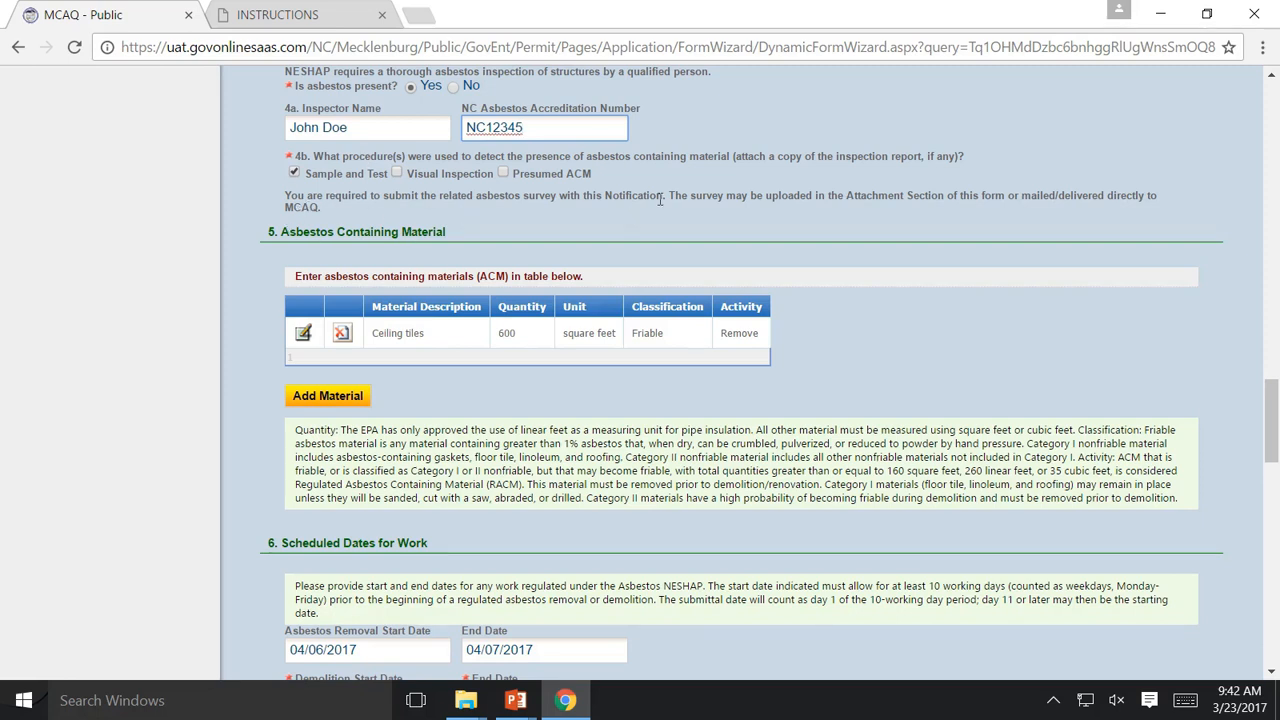
{"action": "left_click", "coordinate": [356, 169]}
{"action": "left_click", "coordinate": [405, 172]}
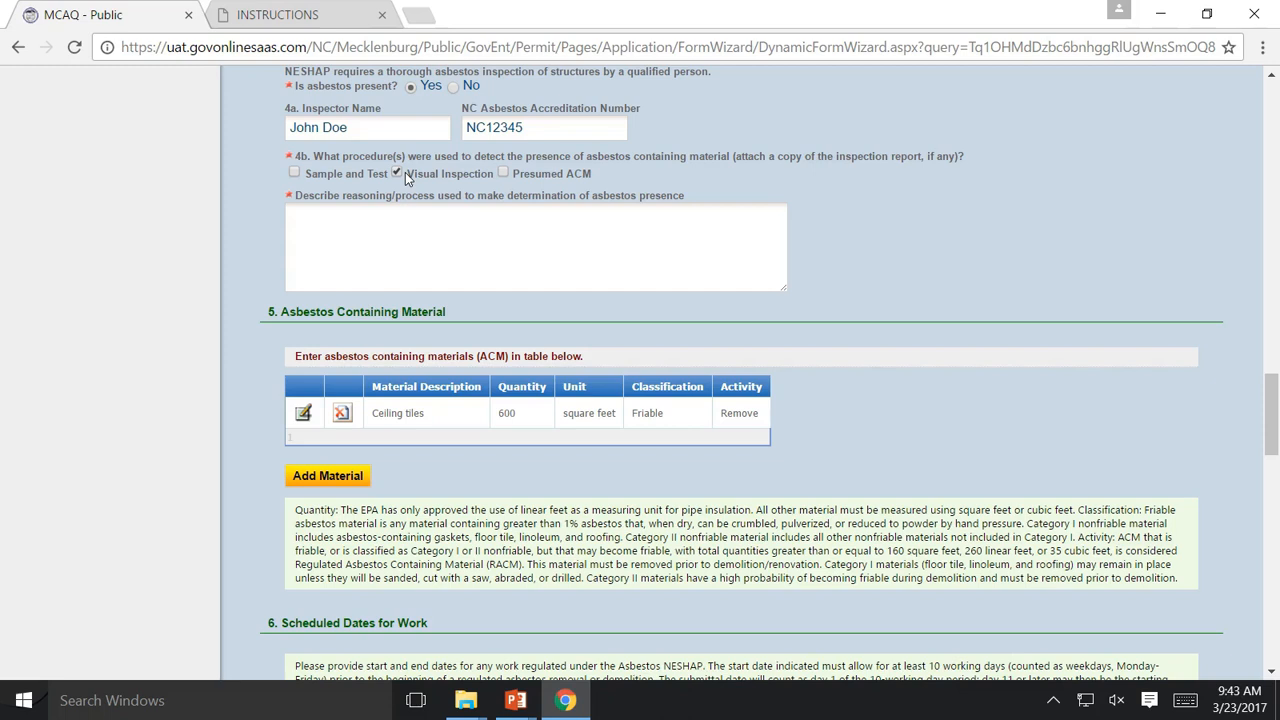
{"action": "left_click", "coordinate": [401, 173]}
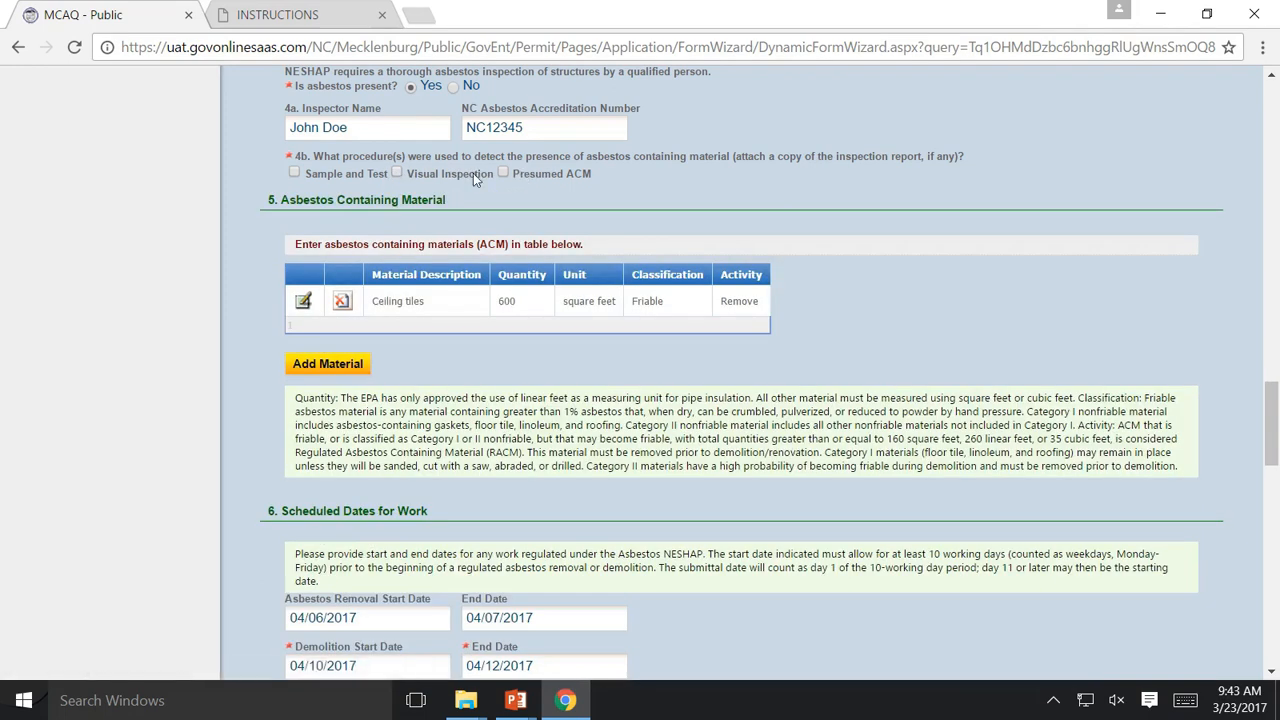
{"action": "left_click", "coordinate": [294, 172]}
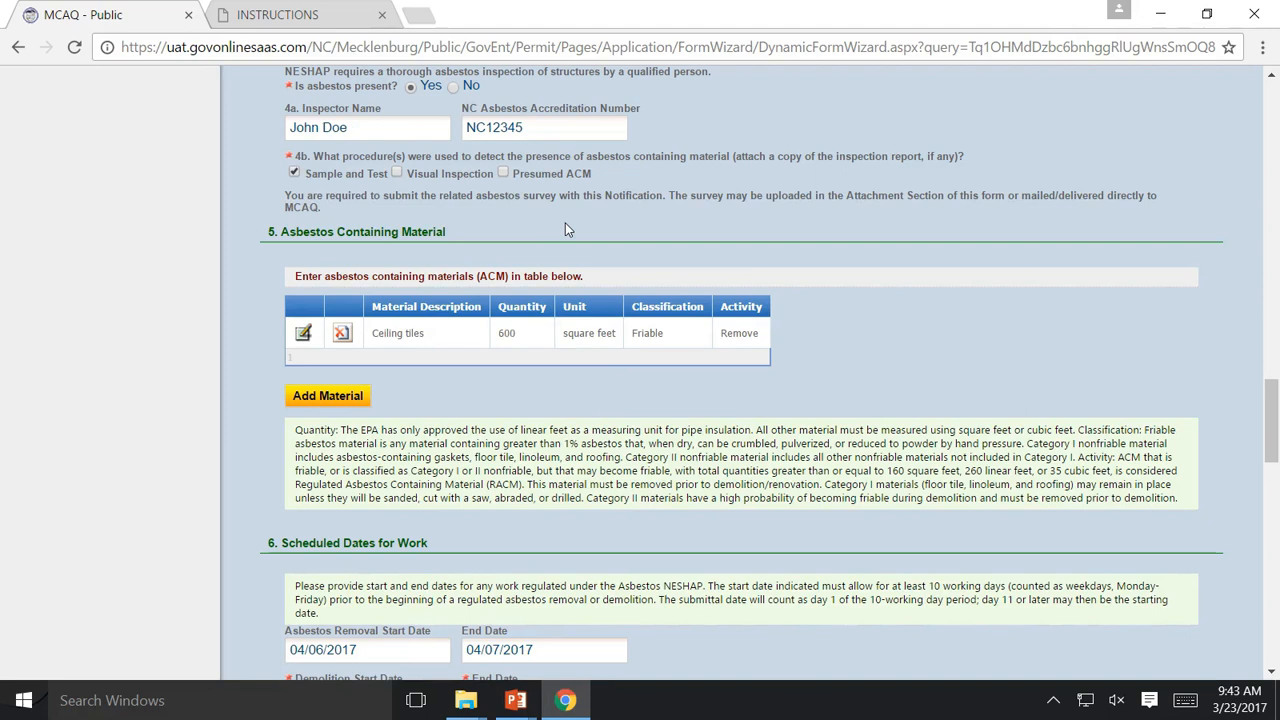
{"action": "scroll", "coordinate": [565, 230], "scroll_direction": "down", "scroll_amount": 1}
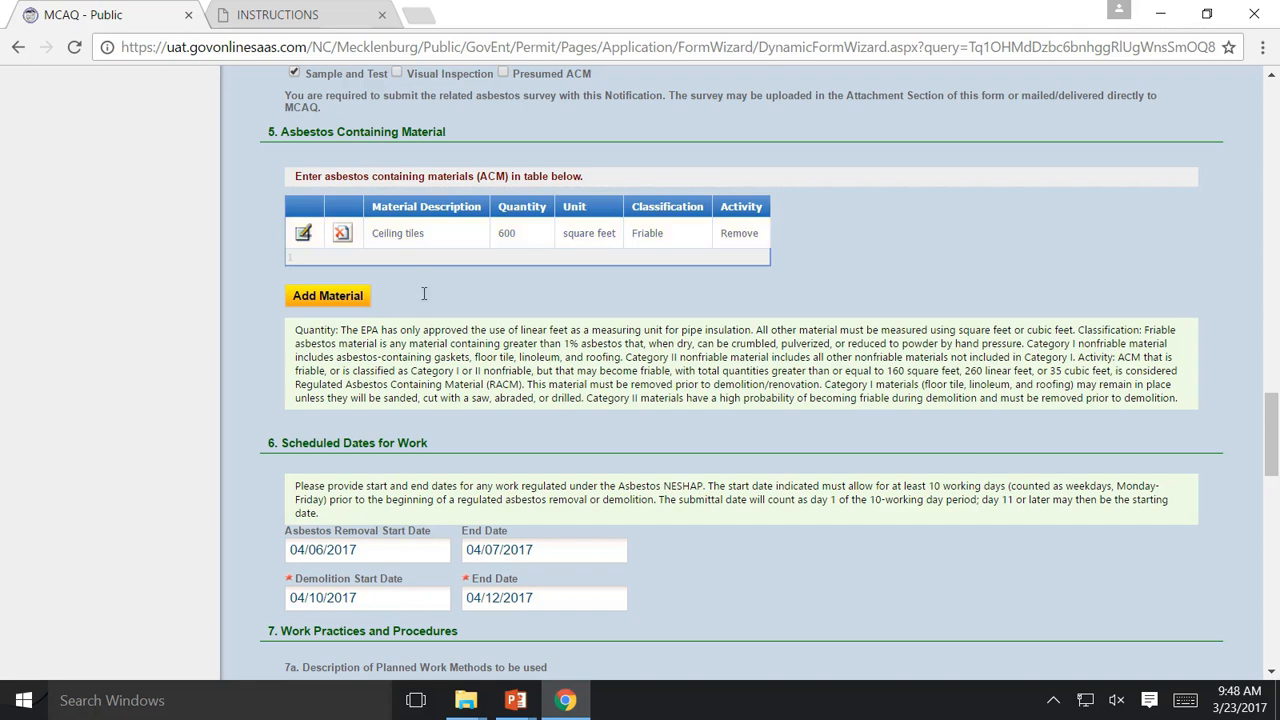
{"action": "scroll", "coordinate": [424, 293], "scroll_direction": "down", "scroll_amount": 1}
{"action": "scroll", "coordinate": [386, 400], "scroll_direction": "up", "scroll_amount": 2}
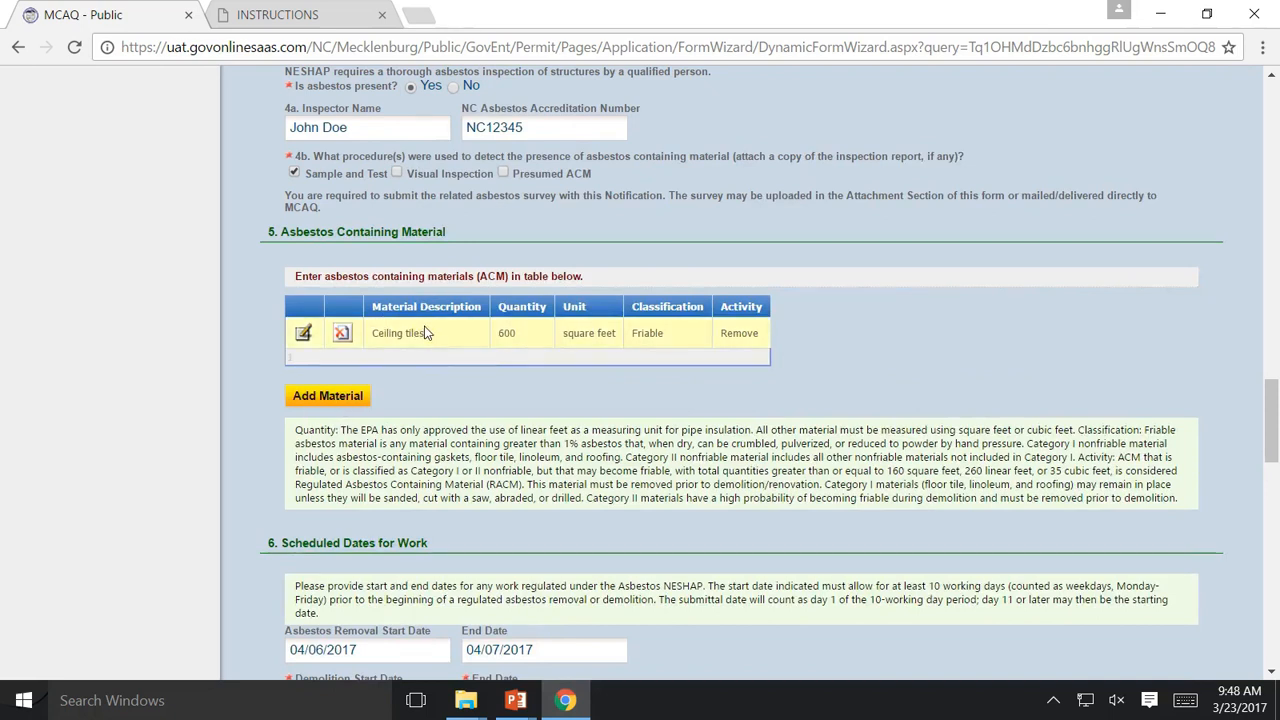
{"action": "left_click", "coordinate": [325, 397]}
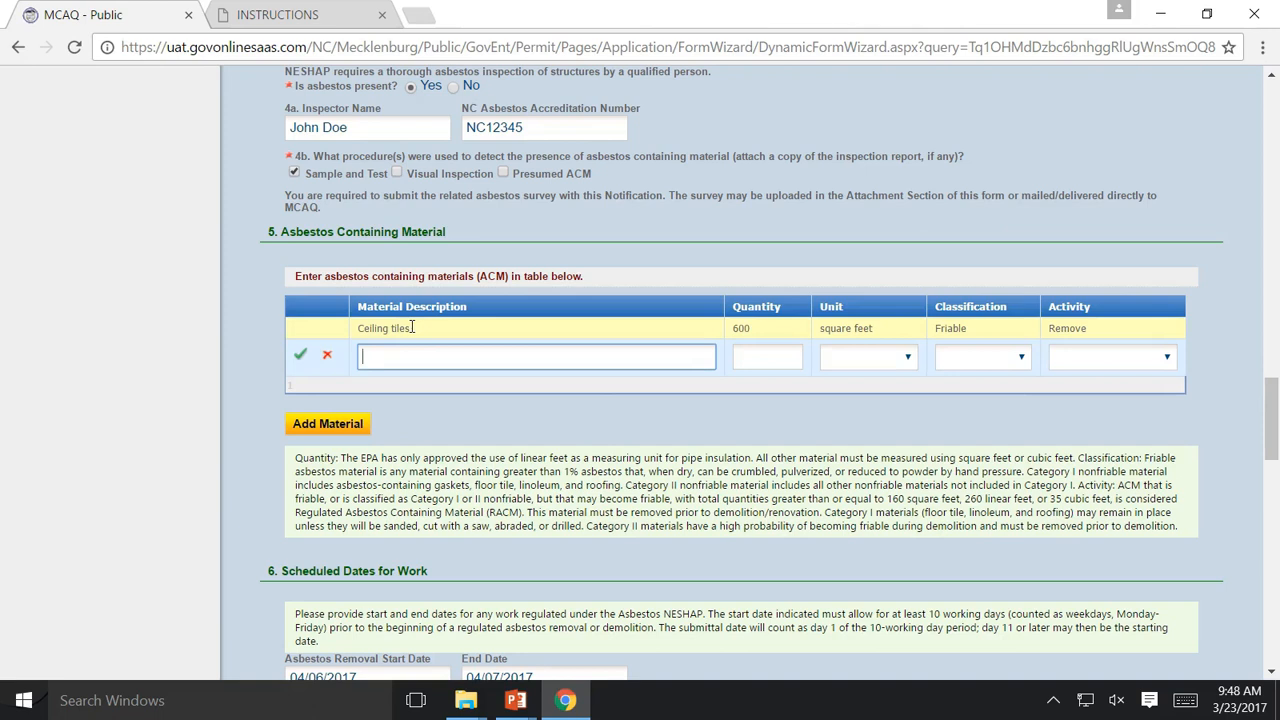
{"action": "left_click", "coordinate": [329, 357]}
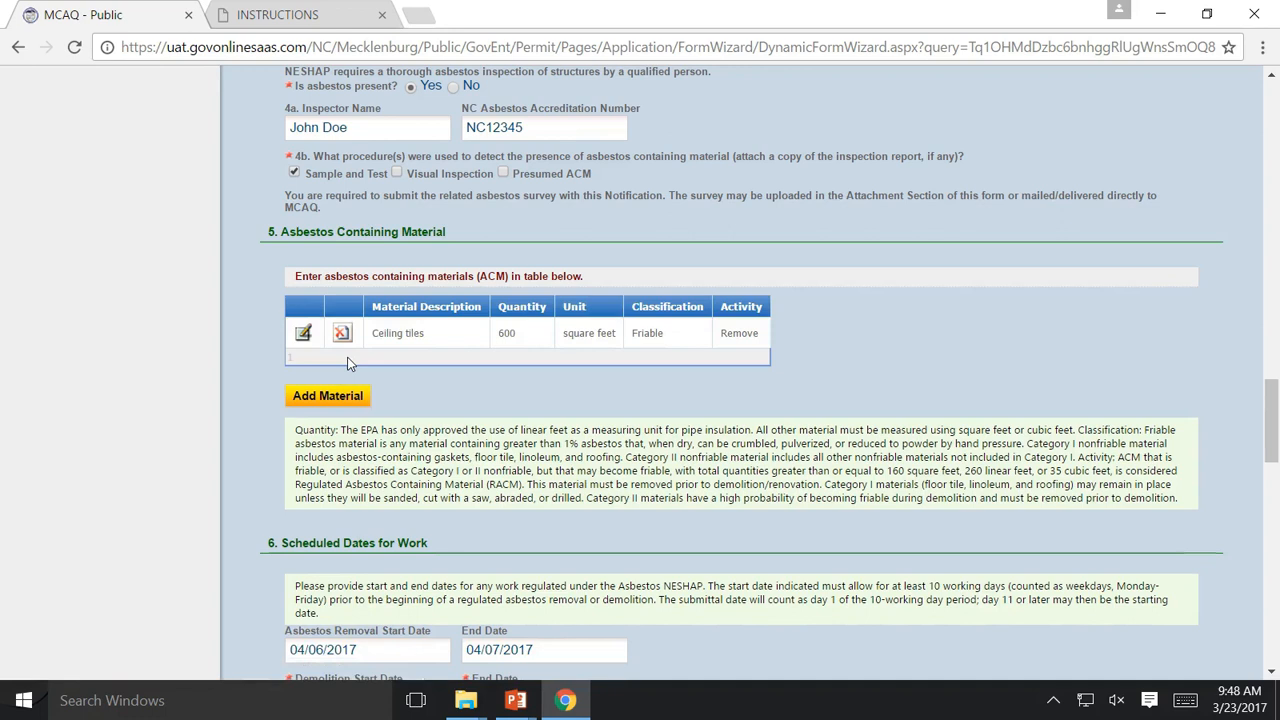
{"action": "scroll", "coordinate": [348, 360], "scroll_direction": "down", "scroll_amount": 2}
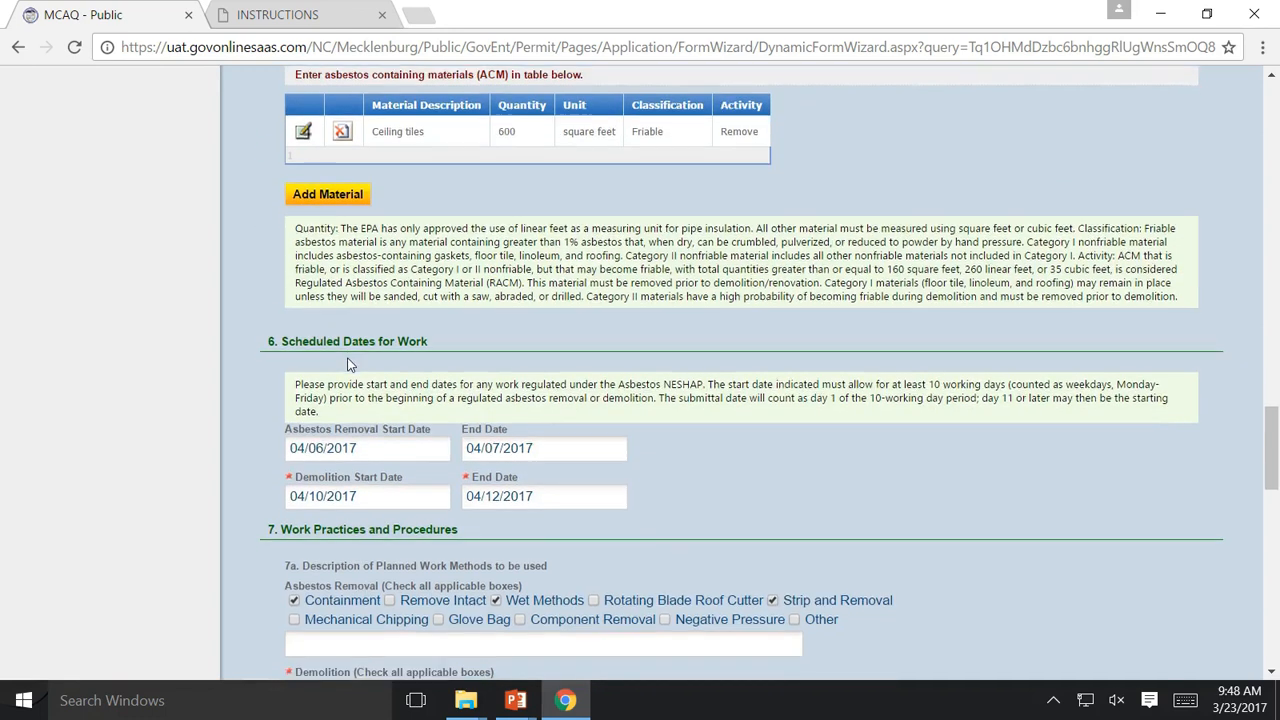
{"action": "scroll", "coordinate": [349, 360], "scroll_direction": "down", "scroll_amount": 1}
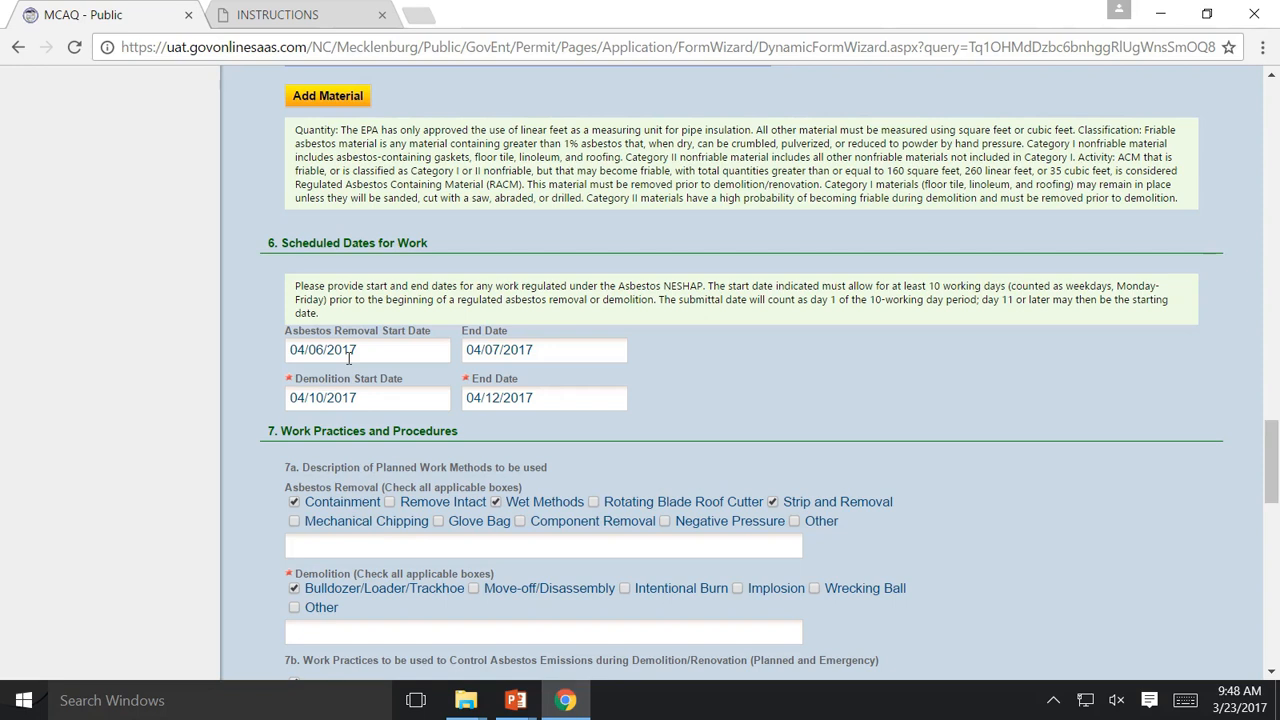
{"action": "left_click", "coordinate": [380, 352]}
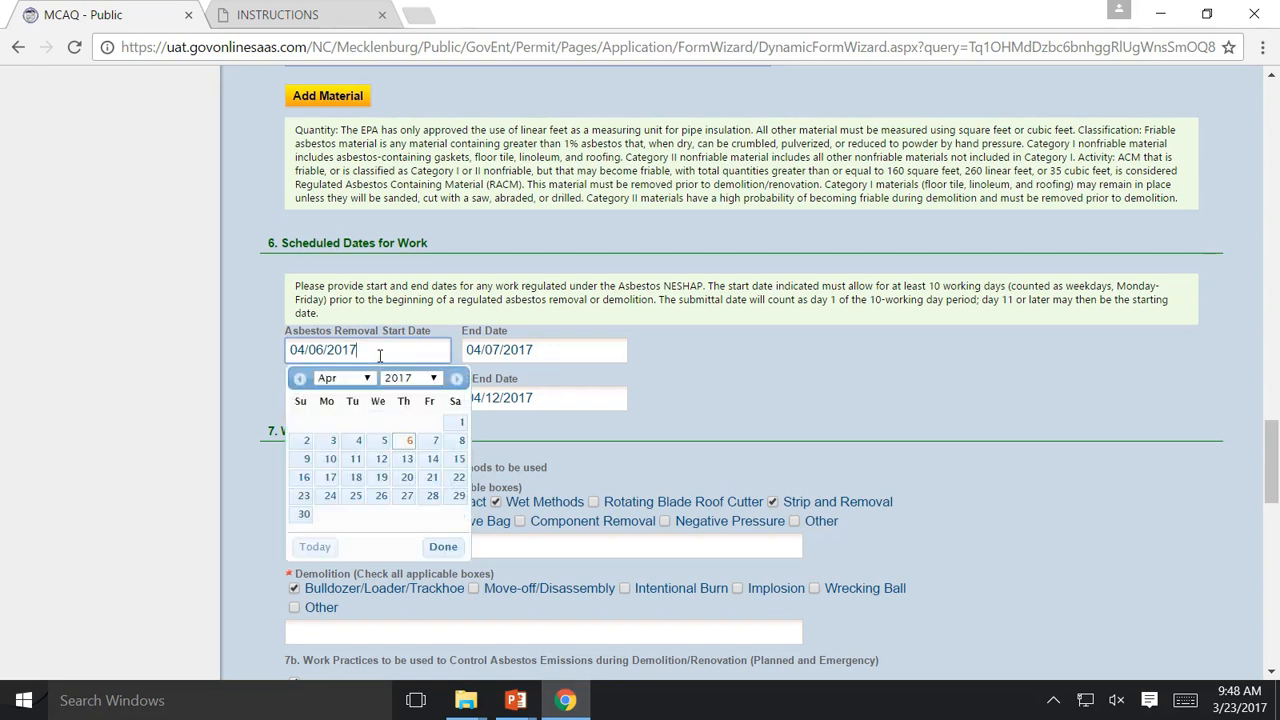
{"action": "left_click", "coordinate": [553, 353]}
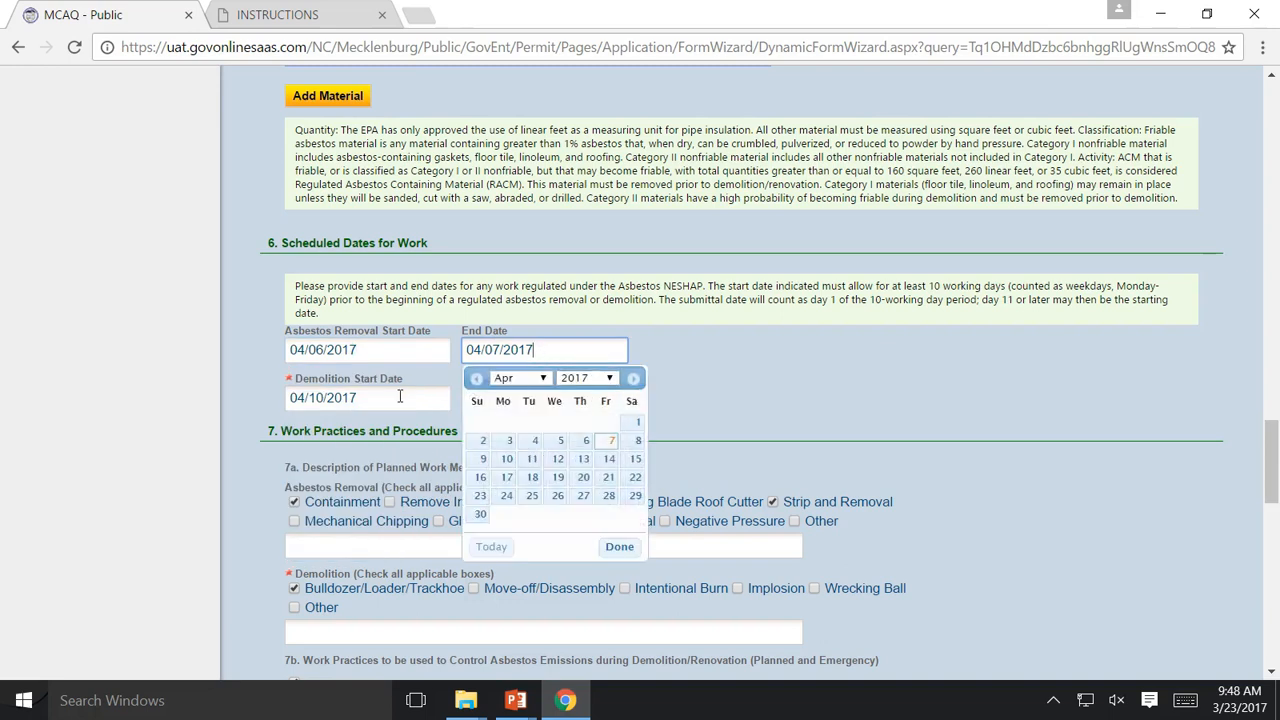
{"action": "left_click", "coordinate": [397, 353]}
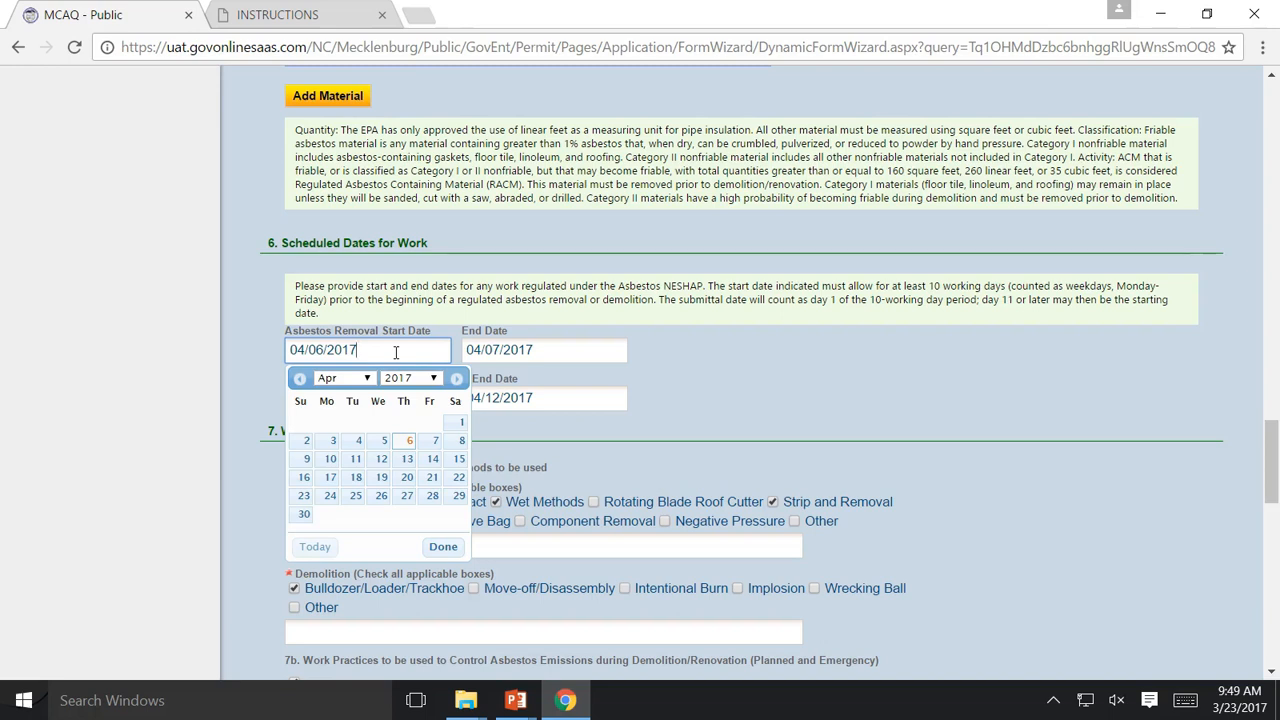
{"action": "left_click", "coordinate": [605, 381]}
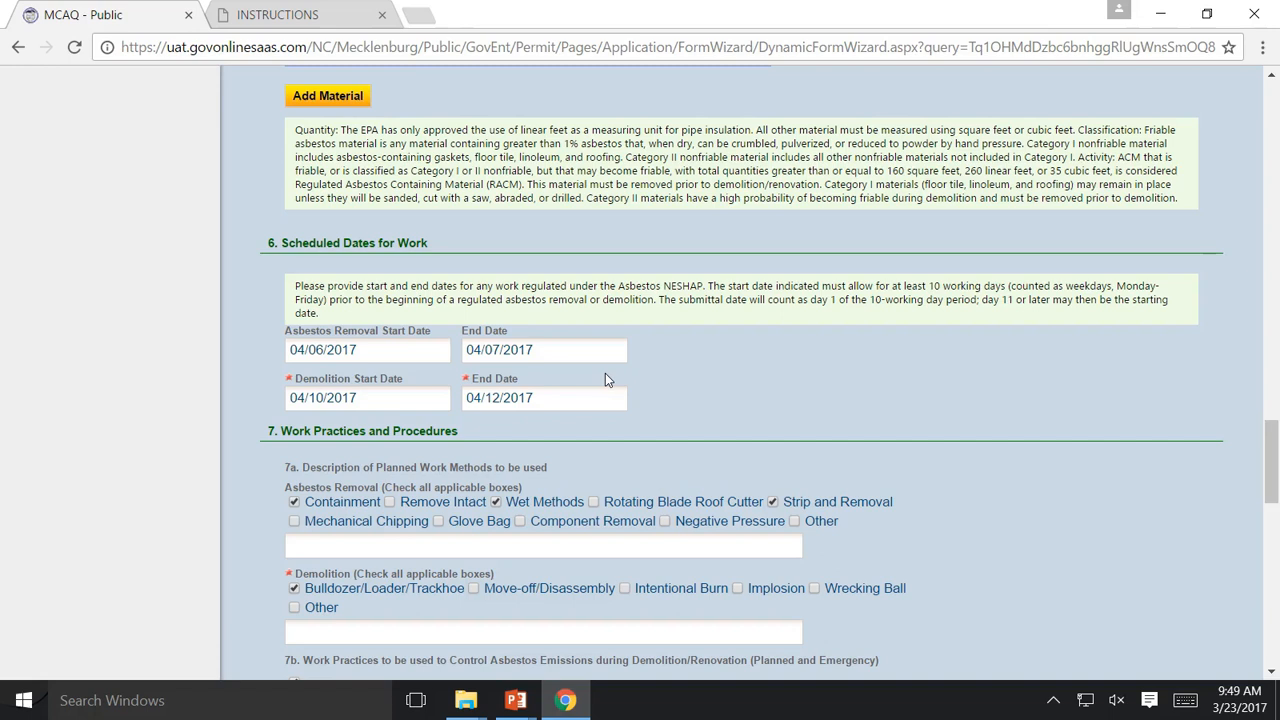
{"action": "left_click", "coordinate": [377, 398]}
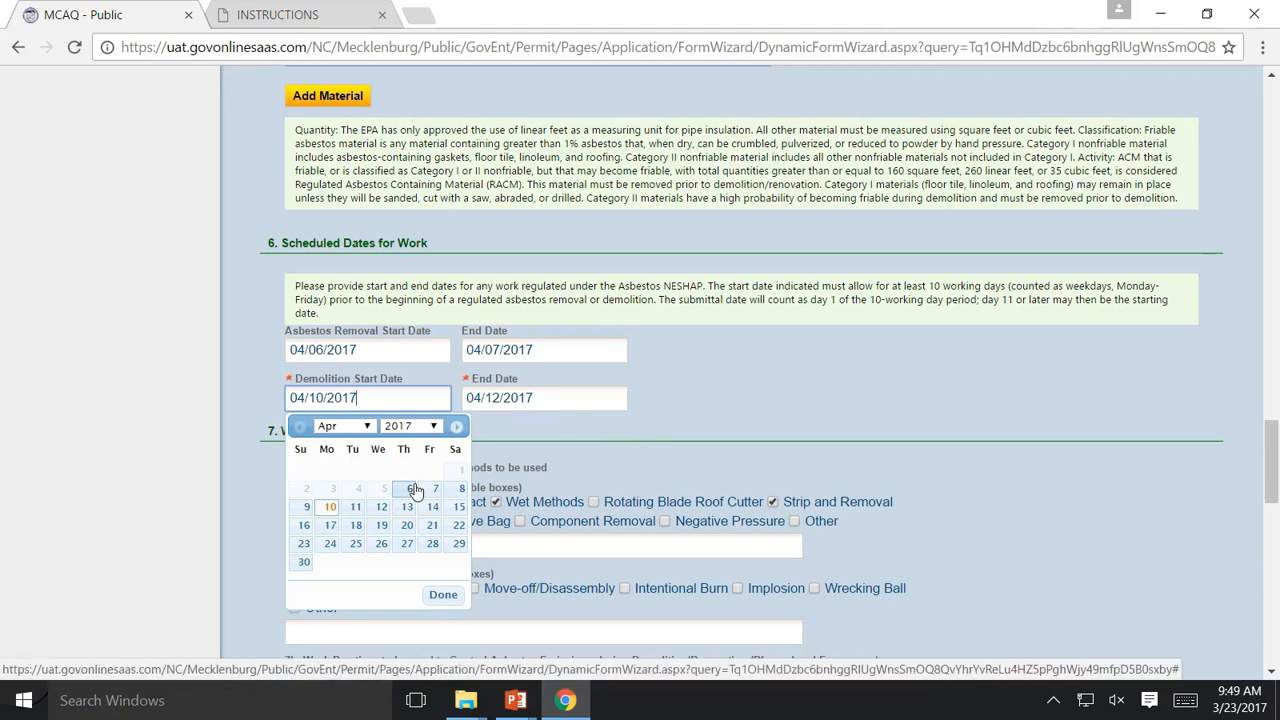
{"action": "left_click", "coordinate": [504, 460]}
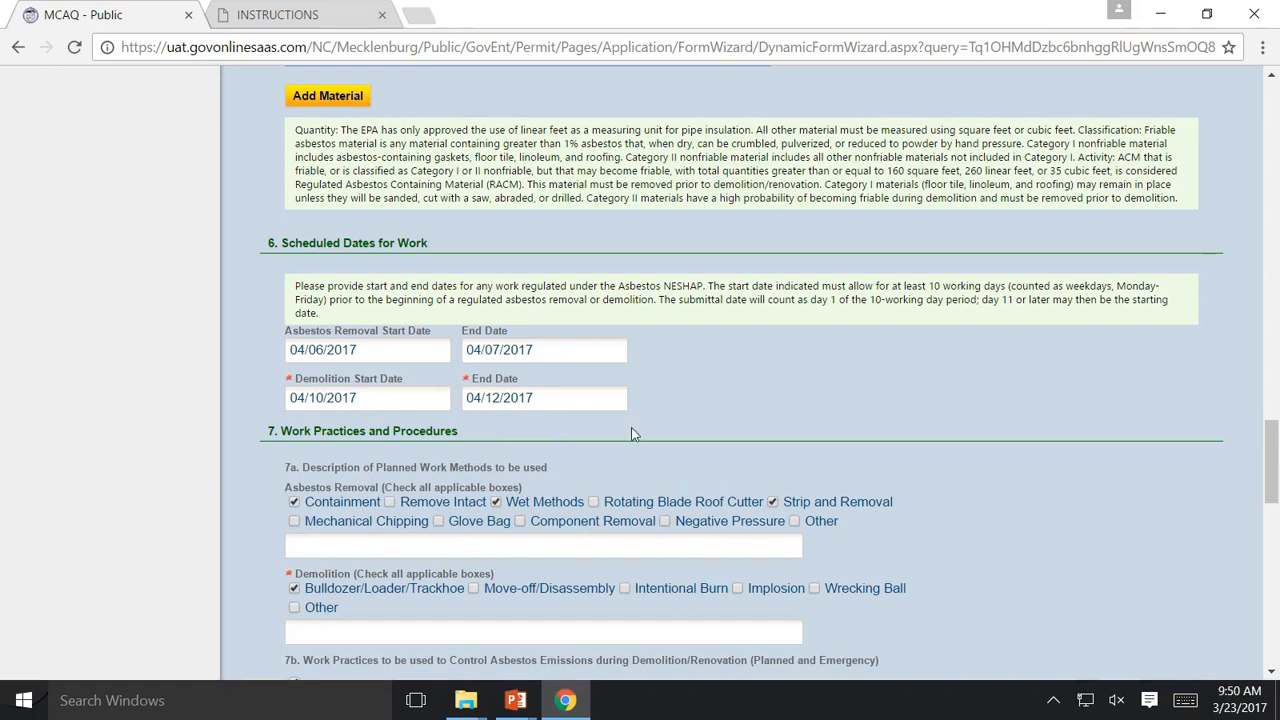
{"action": "scroll", "coordinate": [631, 427], "scroll_direction": "up", "scroll_amount": 12}
{"action": "scroll", "coordinate": [632, 428], "scroll_direction": "up", "scroll_amount": 9}
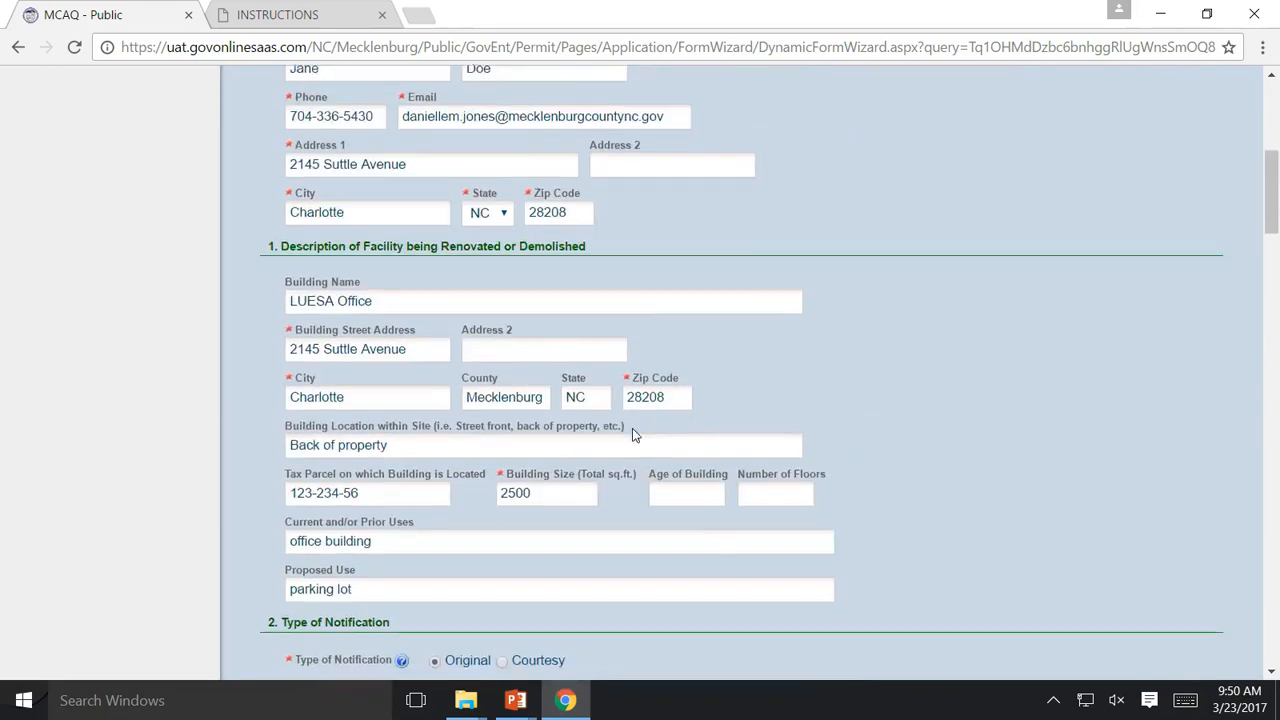
{"action": "scroll", "coordinate": [632, 430], "scroll_direction": "down", "scroll_amount": 3}
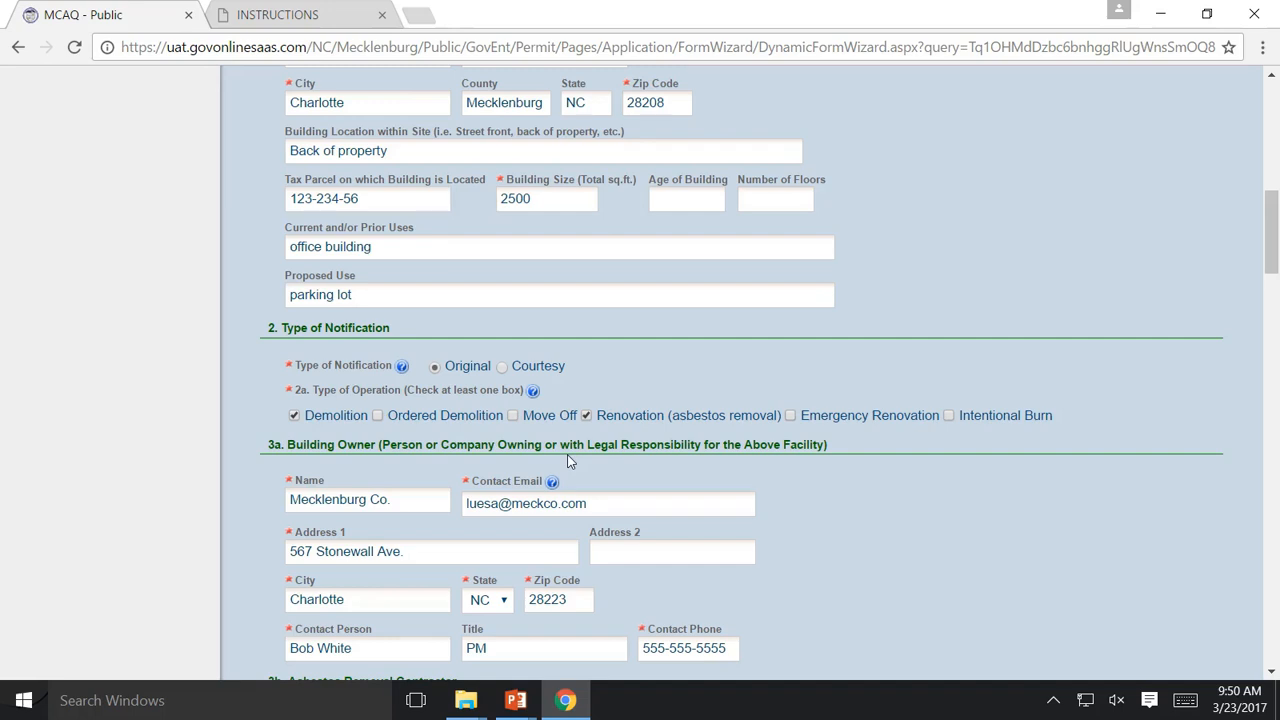
{"action": "scroll", "coordinate": [632, 475], "scroll_direction": "down", "scroll_amount": 4}
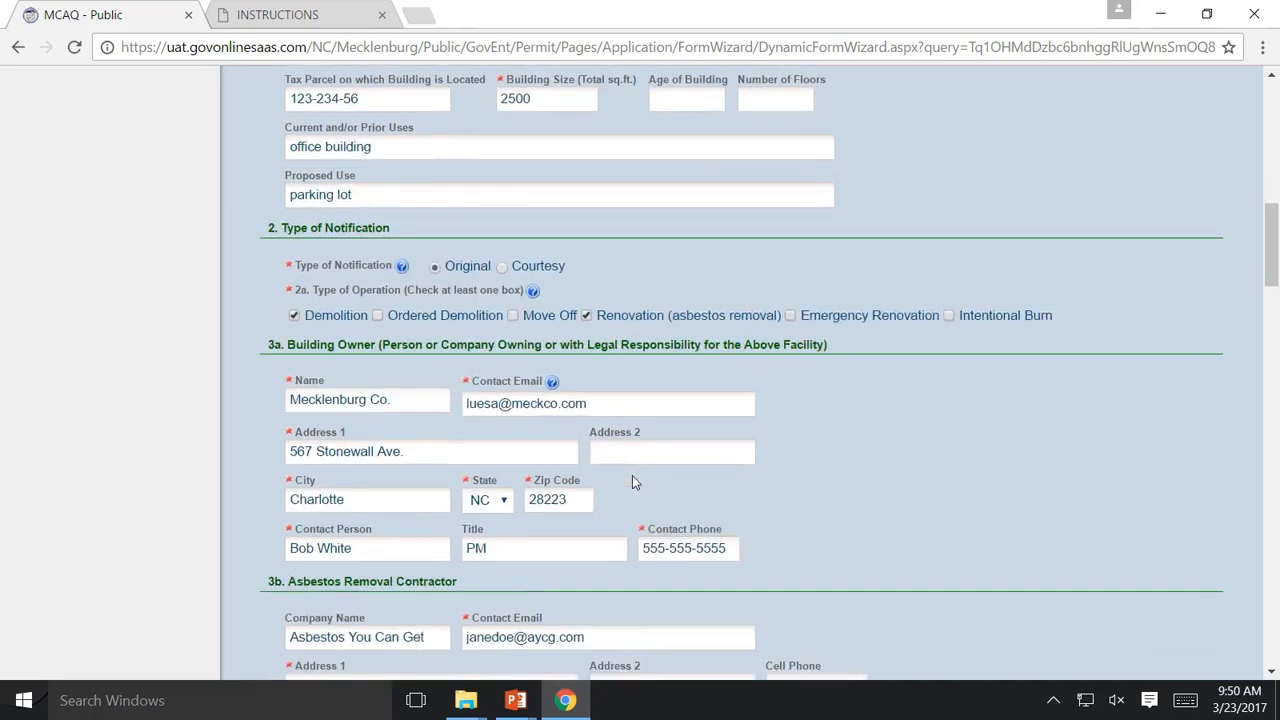
{"action": "scroll", "coordinate": [632, 482], "scroll_direction": "down", "scroll_amount": 1}
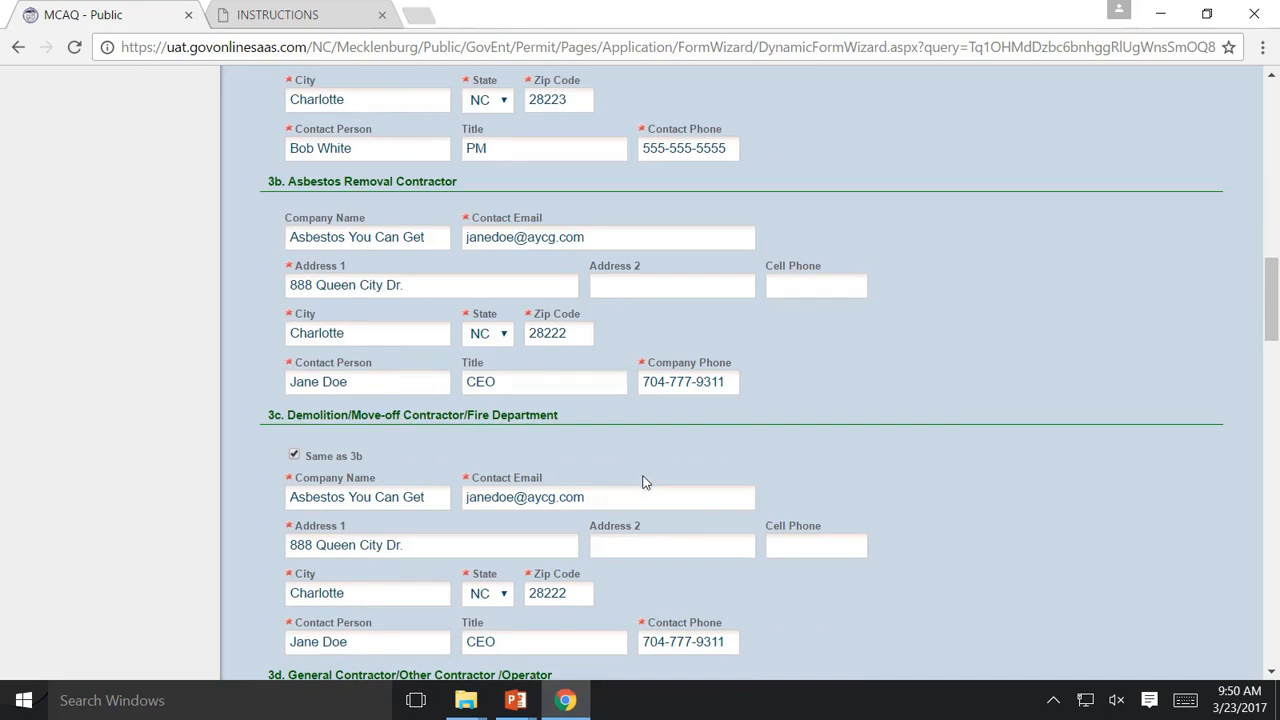
{"action": "scroll", "coordinate": [646, 474], "scroll_direction": "down", "scroll_amount": 15}
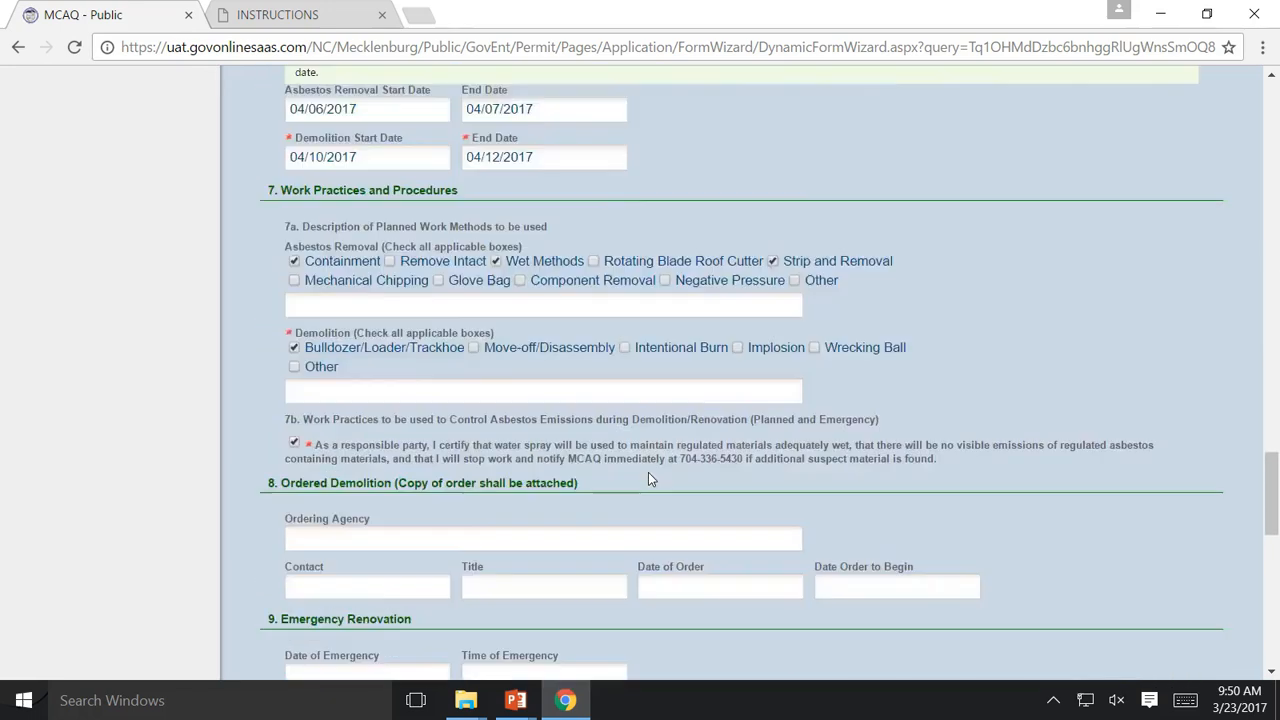
{"action": "scroll", "coordinate": [649, 472], "scroll_direction": "down", "scroll_amount": 2}
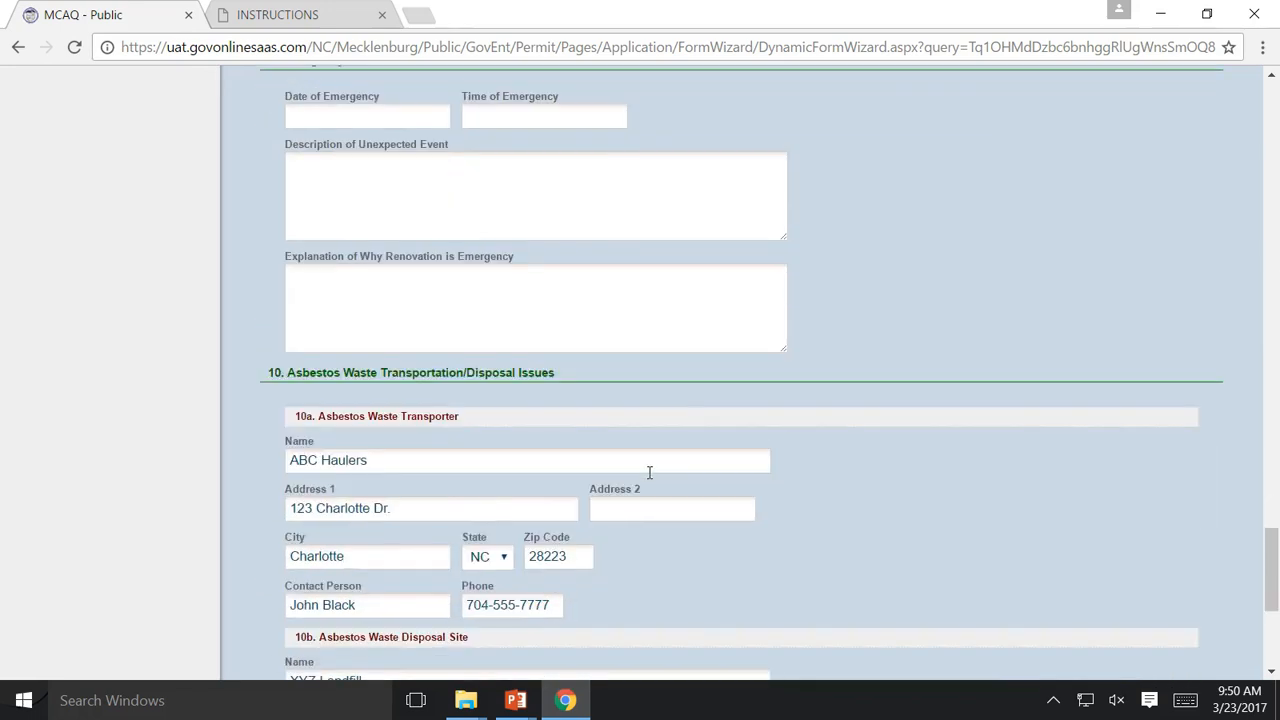
{"action": "scroll", "coordinate": [649, 472], "scroll_direction": "up", "scroll_amount": 4}
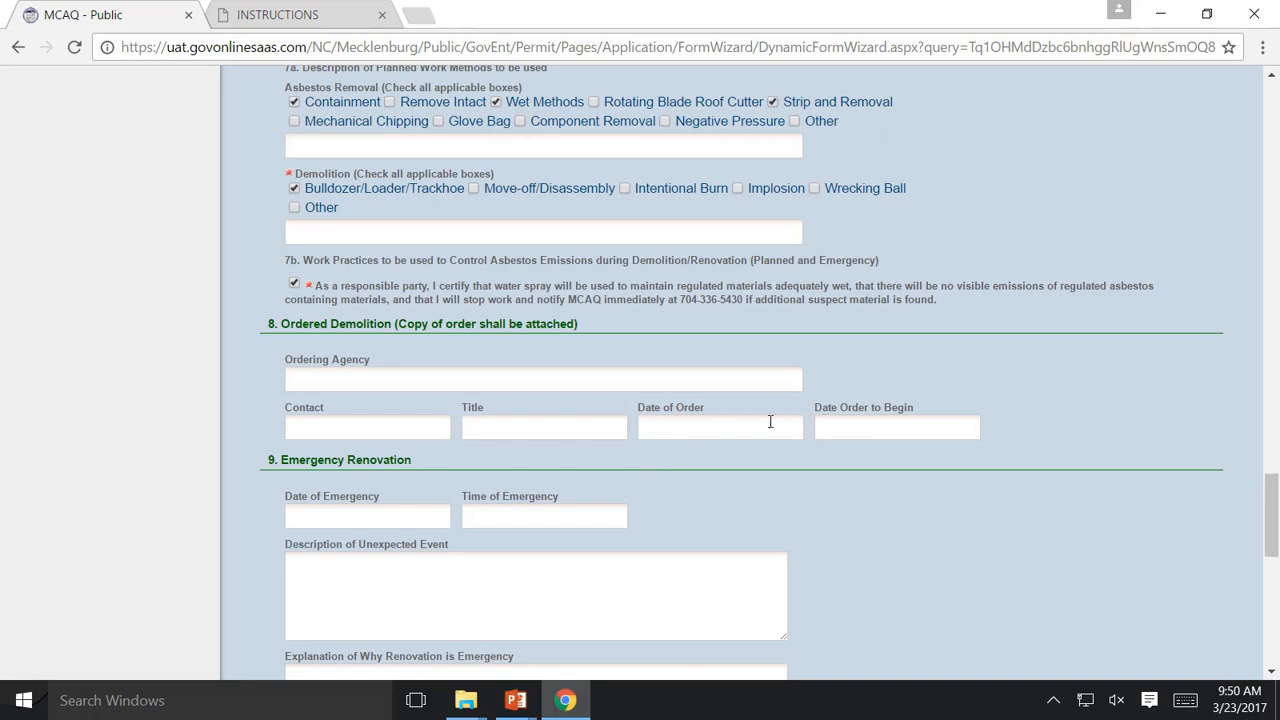
{"action": "scroll", "coordinate": [765, 400], "scroll_direction": "up", "scroll_amount": 3}
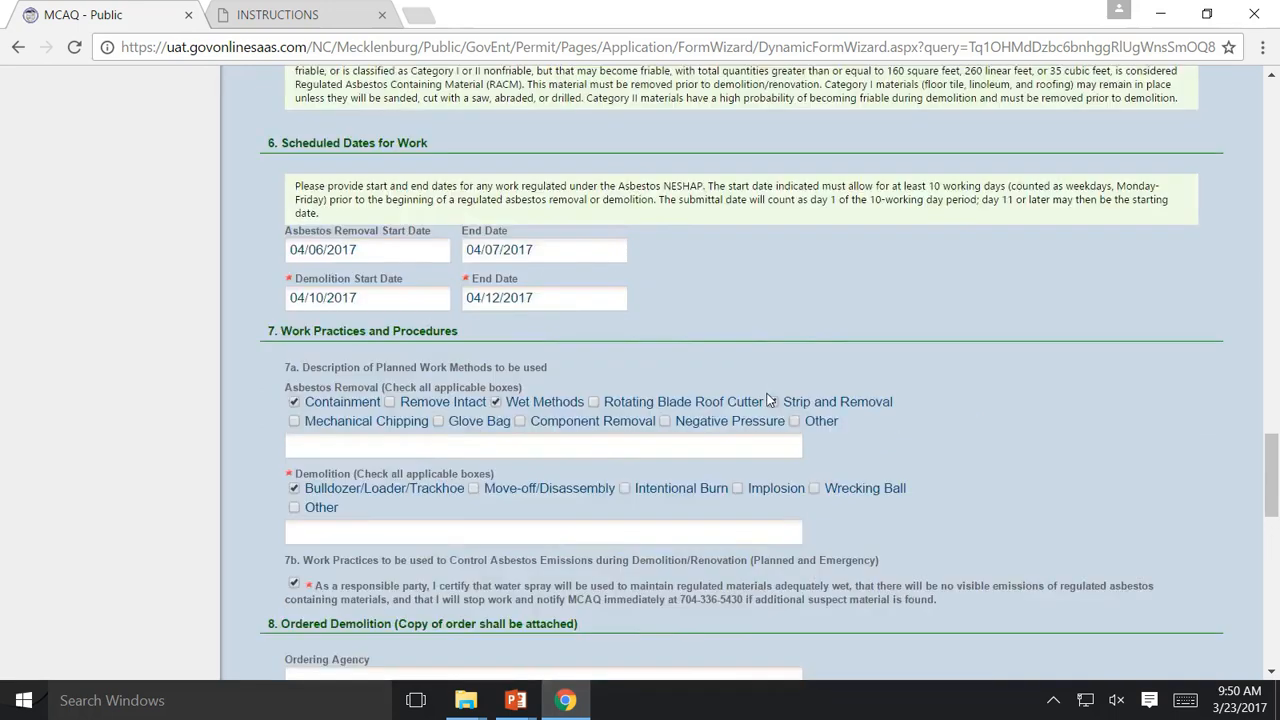
{"action": "scroll", "coordinate": [767, 400], "scroll_direction": "up", "scroll_amount": 4}
{"action": "scroll", "coordinate": [769, 399], "scroll_direction": "up", "scroll_amount": 1}
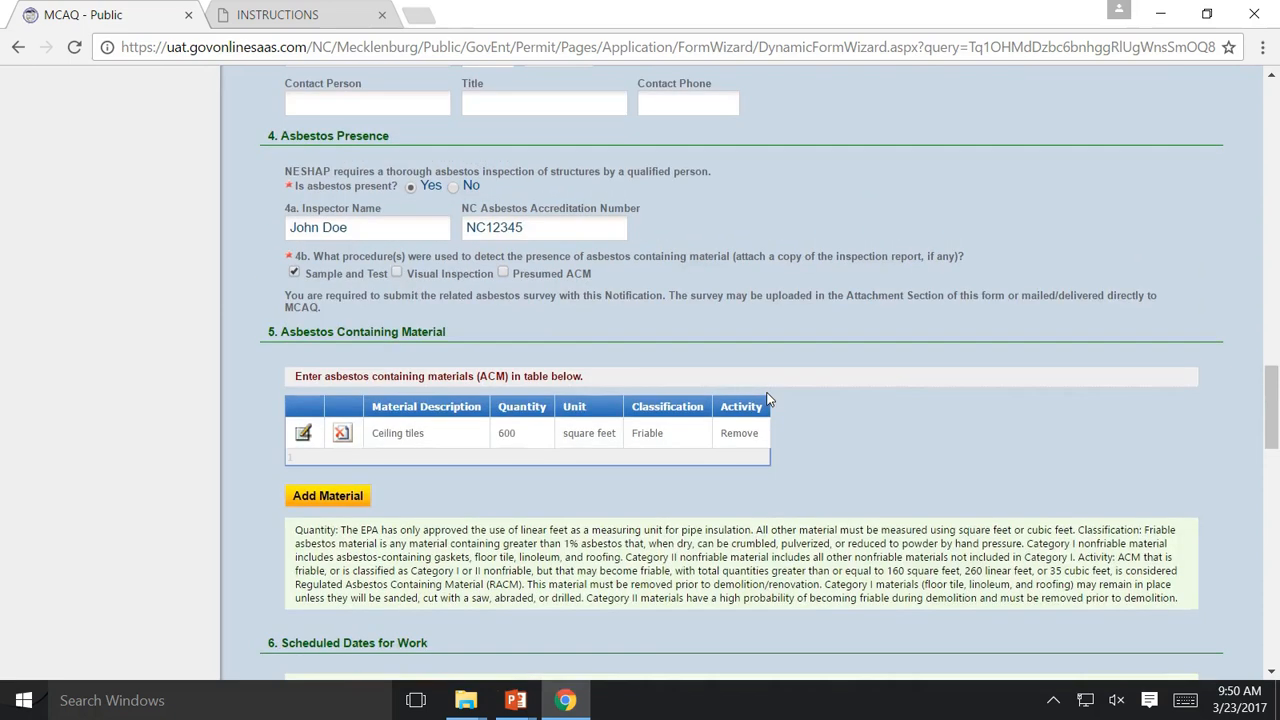
{"action": "scroll", "coordinate": [769, 400], "scroll_direction": "down", "scroll_amount": 1}
{"action": "scroll", "coordinate": [767, 399], "scroll_direction": "down", "scroll_amount": 1}
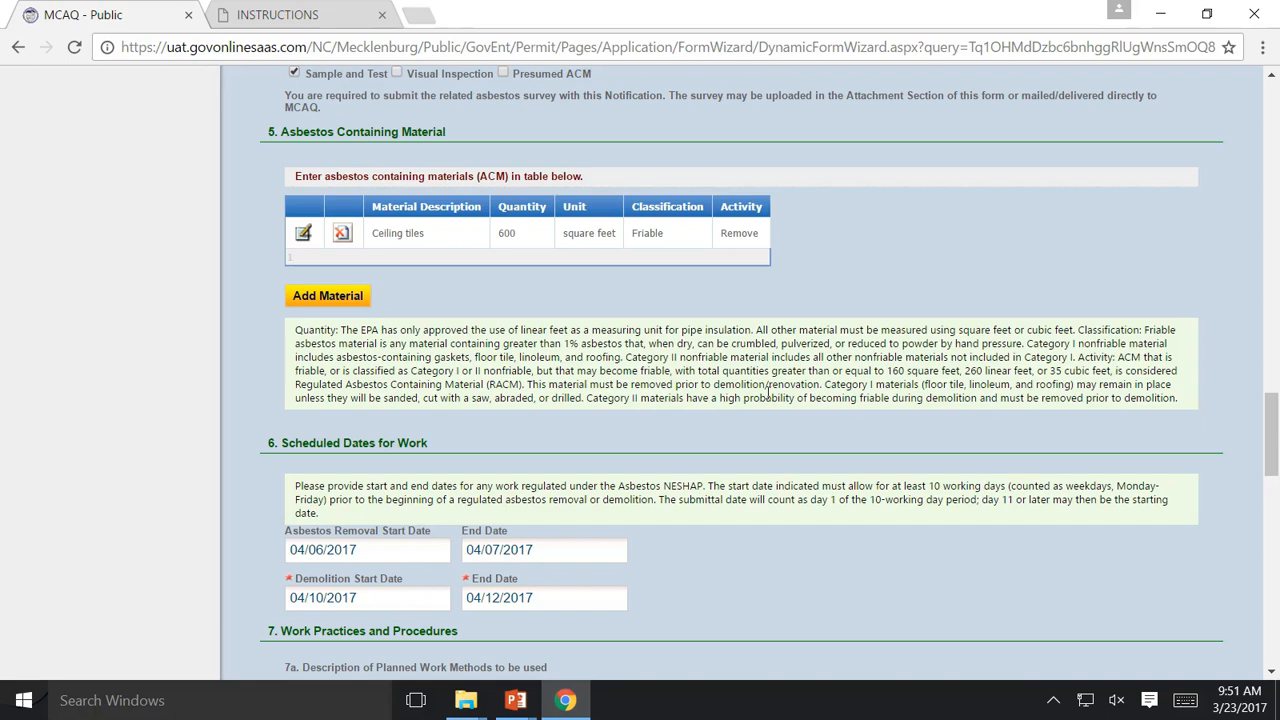
{"action": "left_click", "coordinate": [393, 552]}
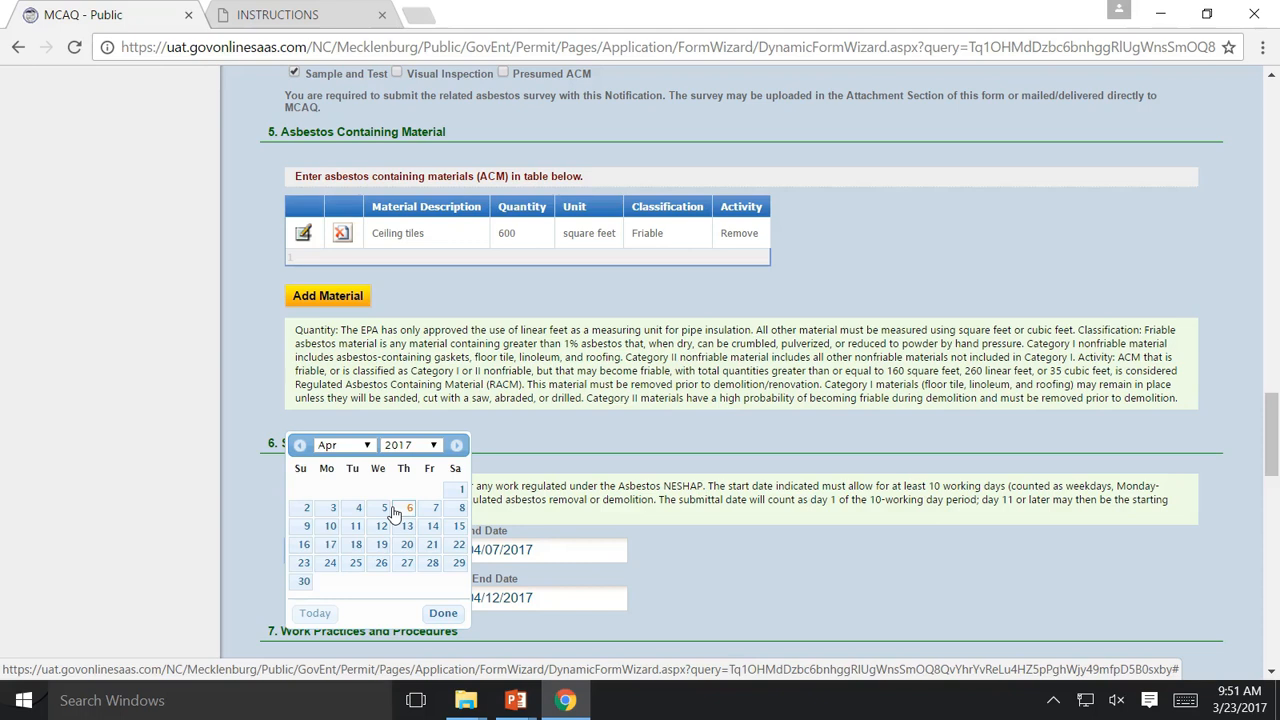
{"action": "left_click", "coordinate": [728, 443]}
{"action": "scroll", "coordinate": [728, 444], "scroll_direction": "down", "scroll_amount": 3}
{"action": "scroll", "coordinate": [728, 445], "scroll_direction": "down", "scroll_amount": 3}
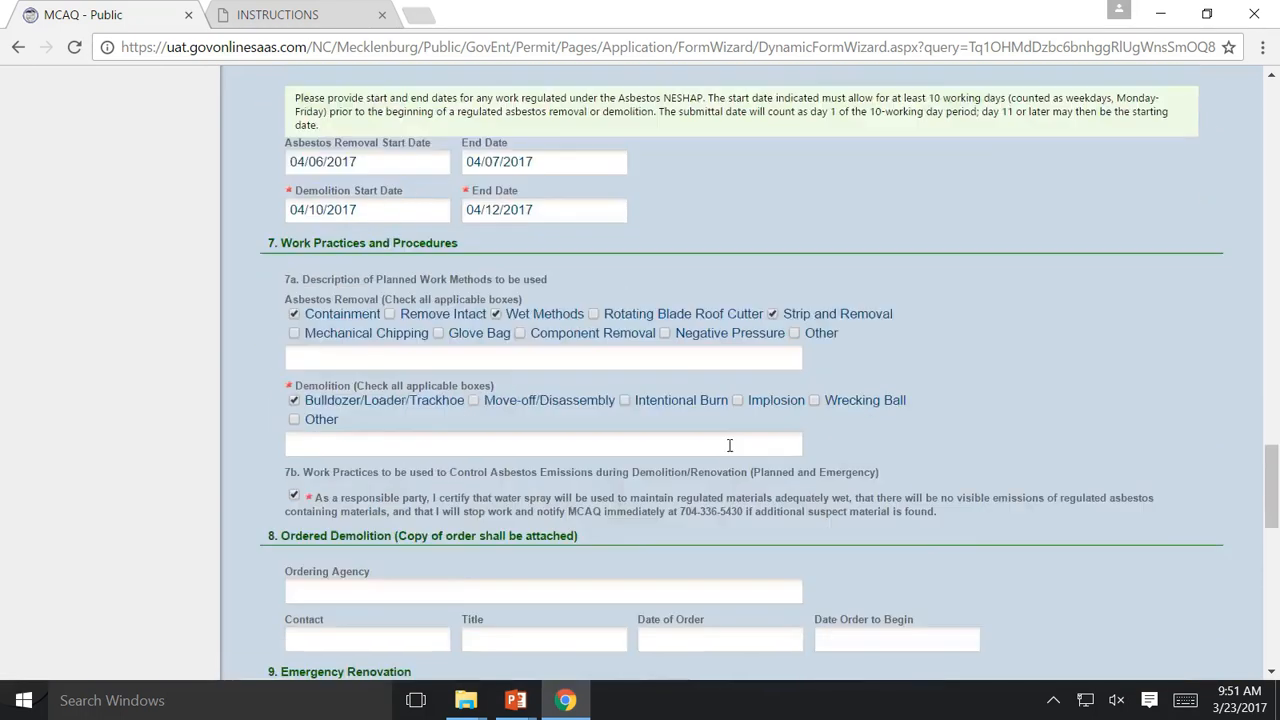
{"action": "scroll", "coordinate": [729, 452], "scroll_direction": "up", "scroll_amount": 1}
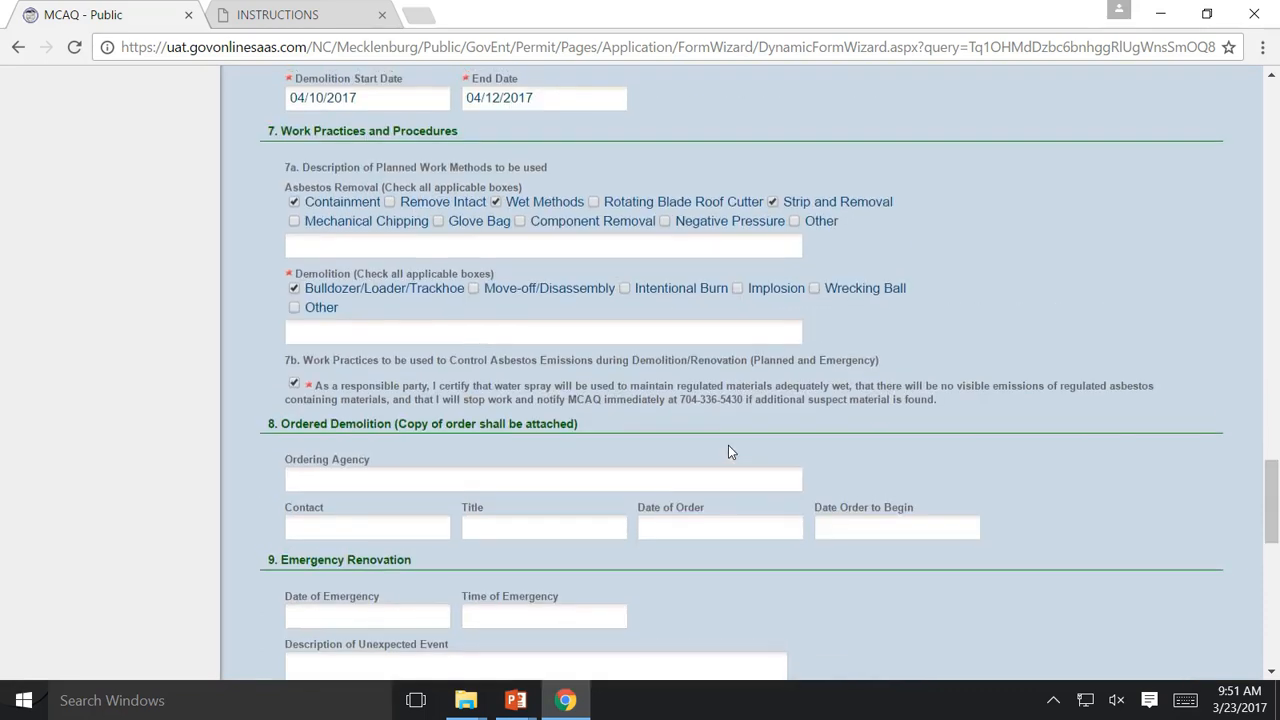
{"action": "scroll", "coordinate": [728, 450], "scroll_direction": "up", "scroll_amount": 1}
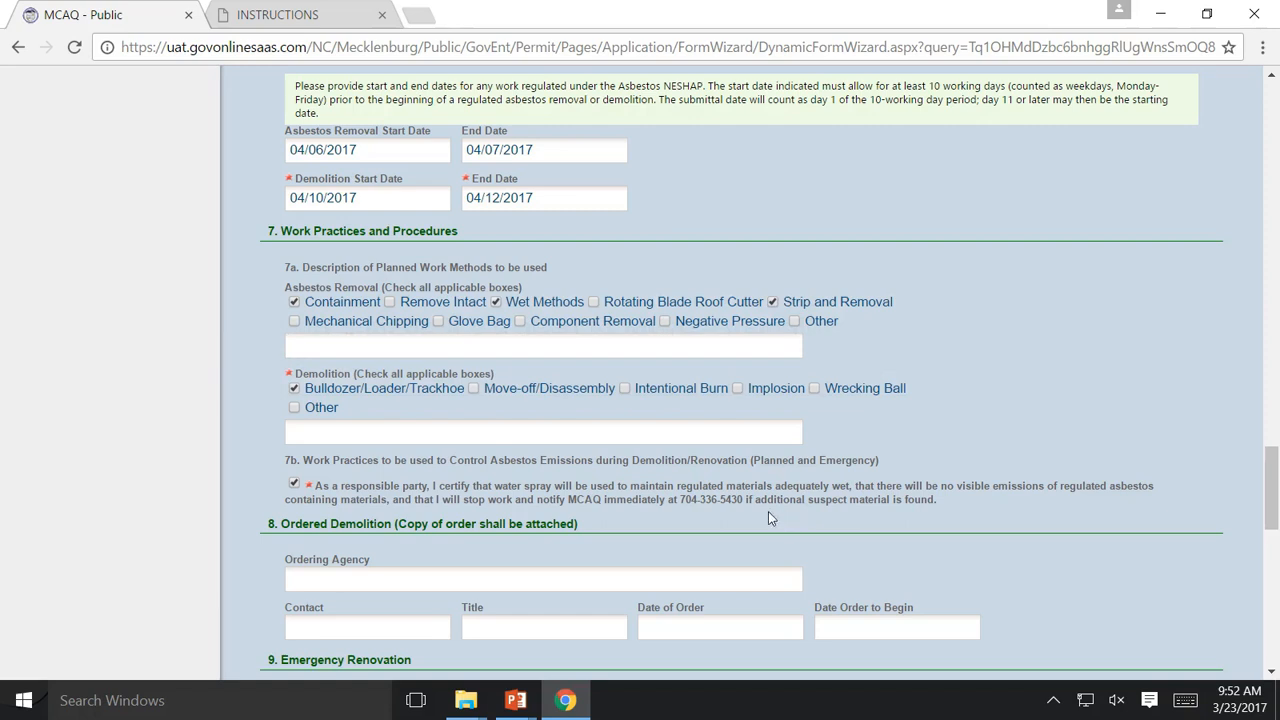
{"action": "scroll", "coordinate": [743, 516], "scroll_direction": "down", "scroll_amount": 1}
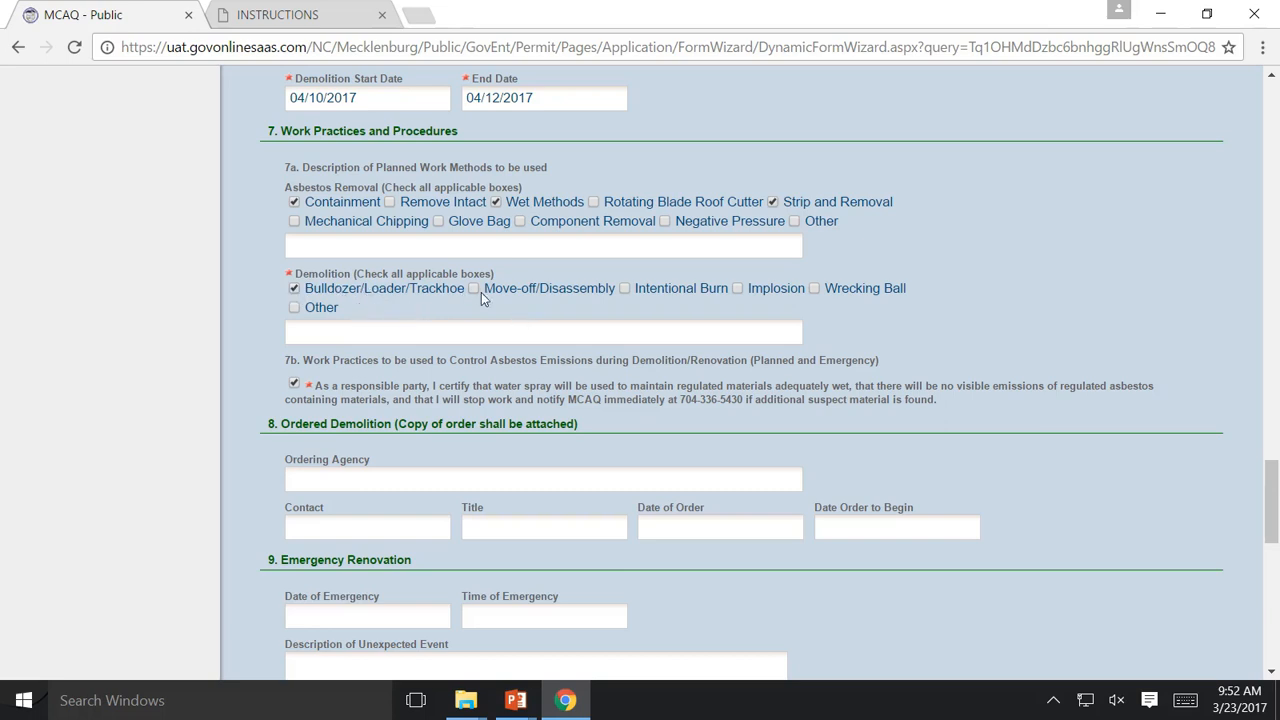
{"action": "scroll", "coordinate": [481, 292], "scroll_direction": "down", "scroll_amount": 1}
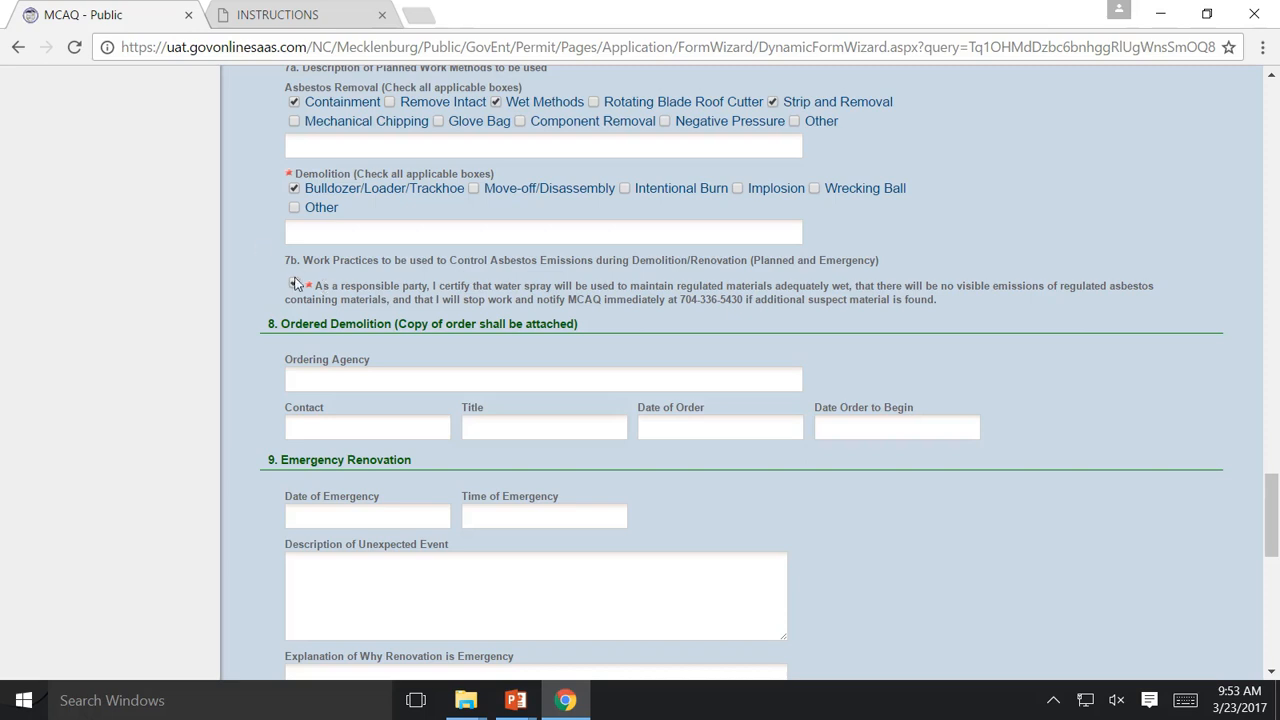
{"action": "scroll", "coordinate": [314, 286], "scroll_direction": "down", "scroll_amount": 1}
{"action": "left_click", "coordinate": [310, 277]}
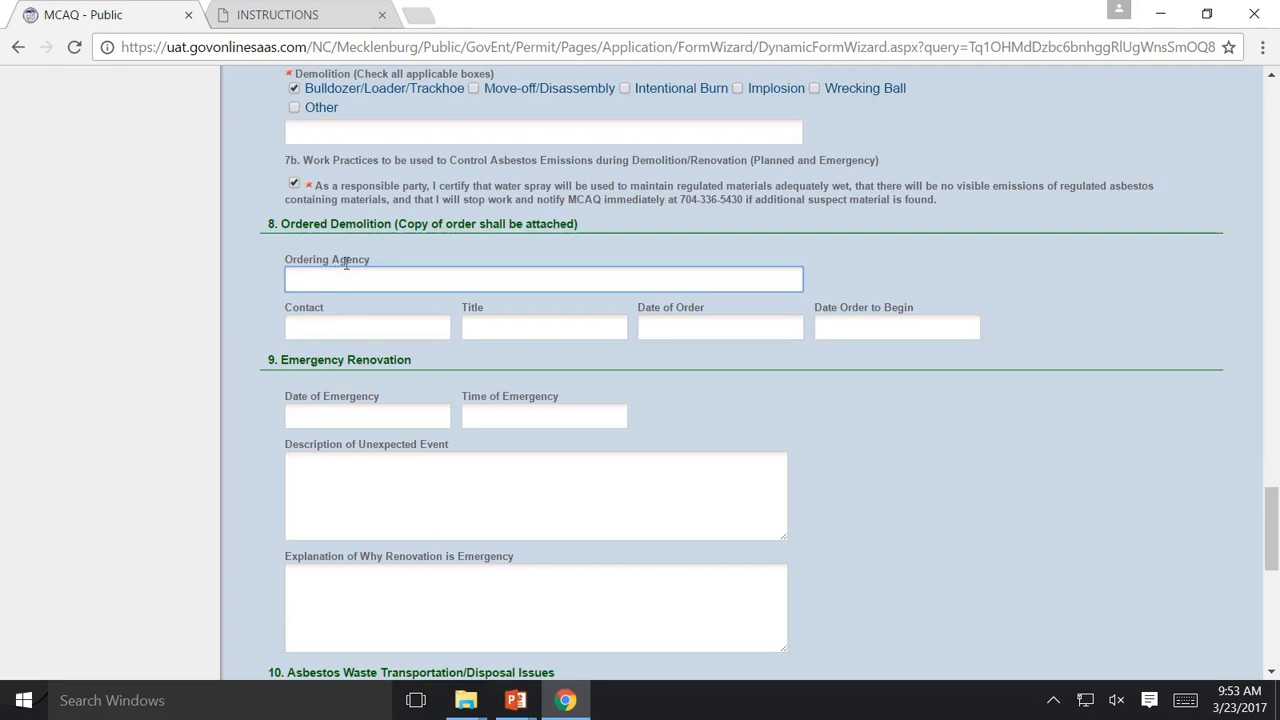
{"action": "scroll", "coordinate": [383, 287], "scroll_direction": "down", "scroll_amount": 1}
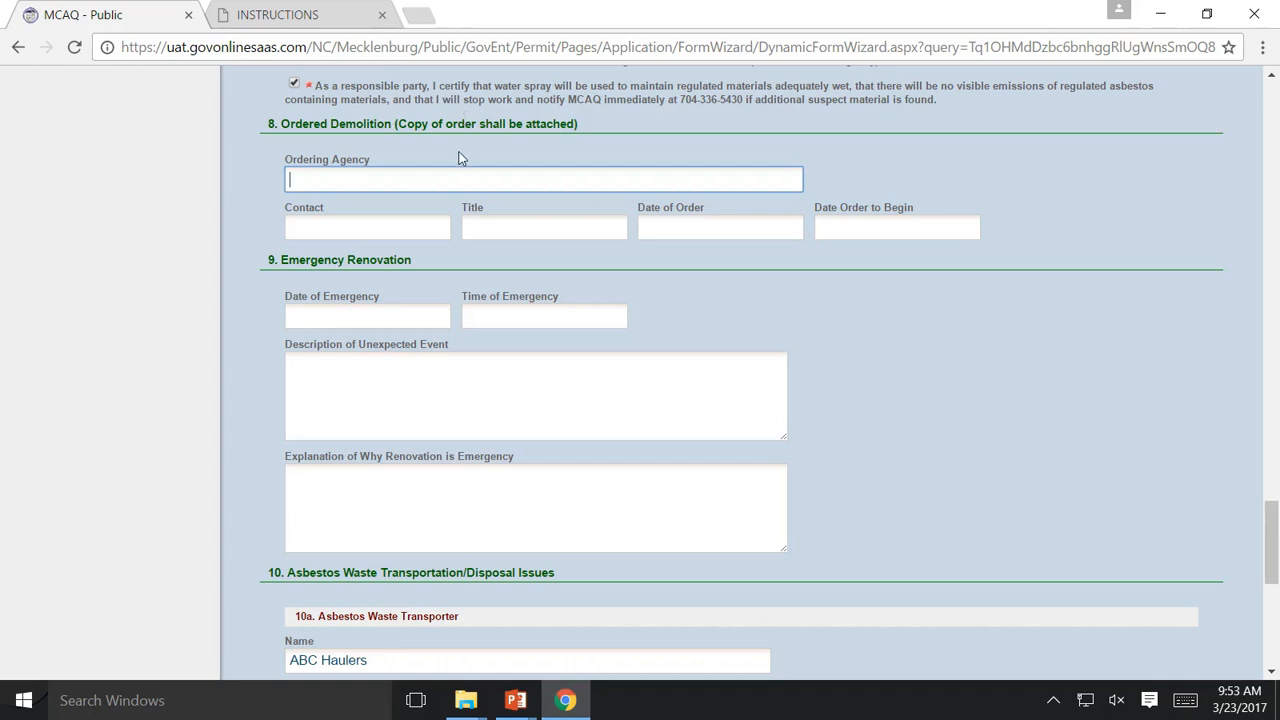
{"action": "scroll", "coordinate": [458, 157], "scroll_direction": "down", "scroll_amount": 1}
{"action": "scroll", "coordinate": [460, 158], "scroll_direction": "down", "scroll_amount": 1}
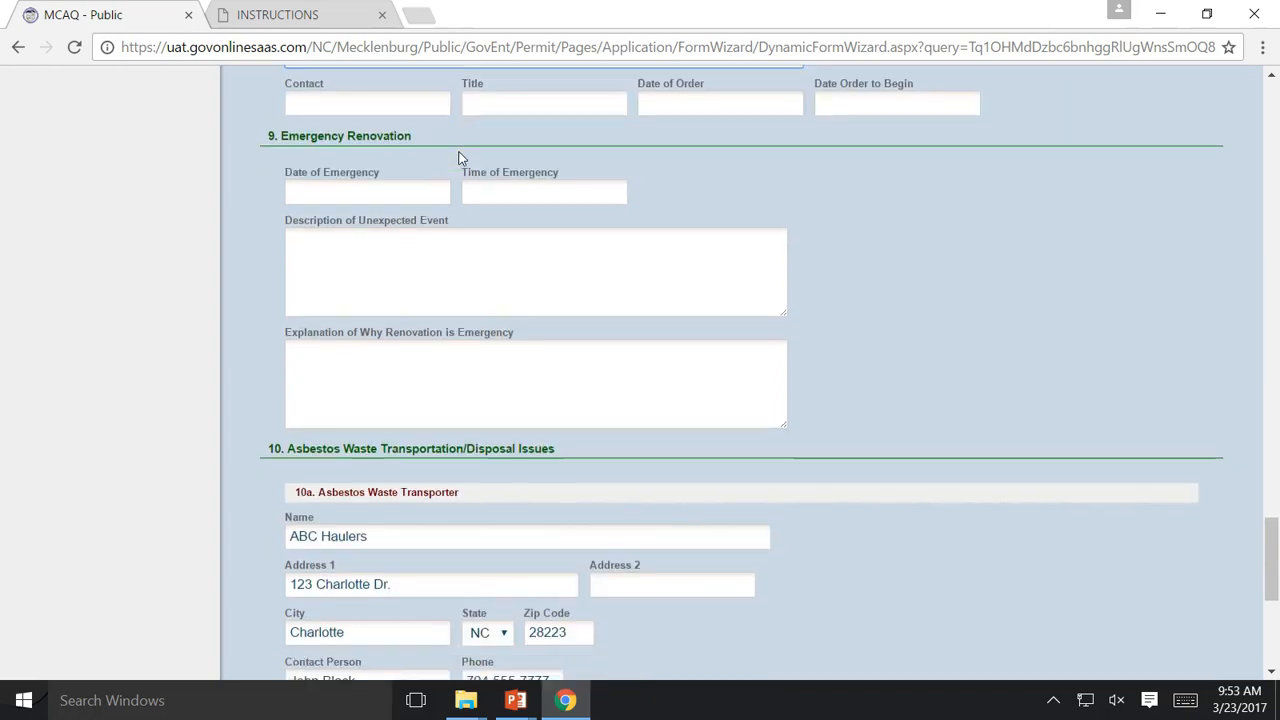
{"action": "scroll", "coordinate": [460, 152], "scroll_direction": "down", "scroll_amount": 3}
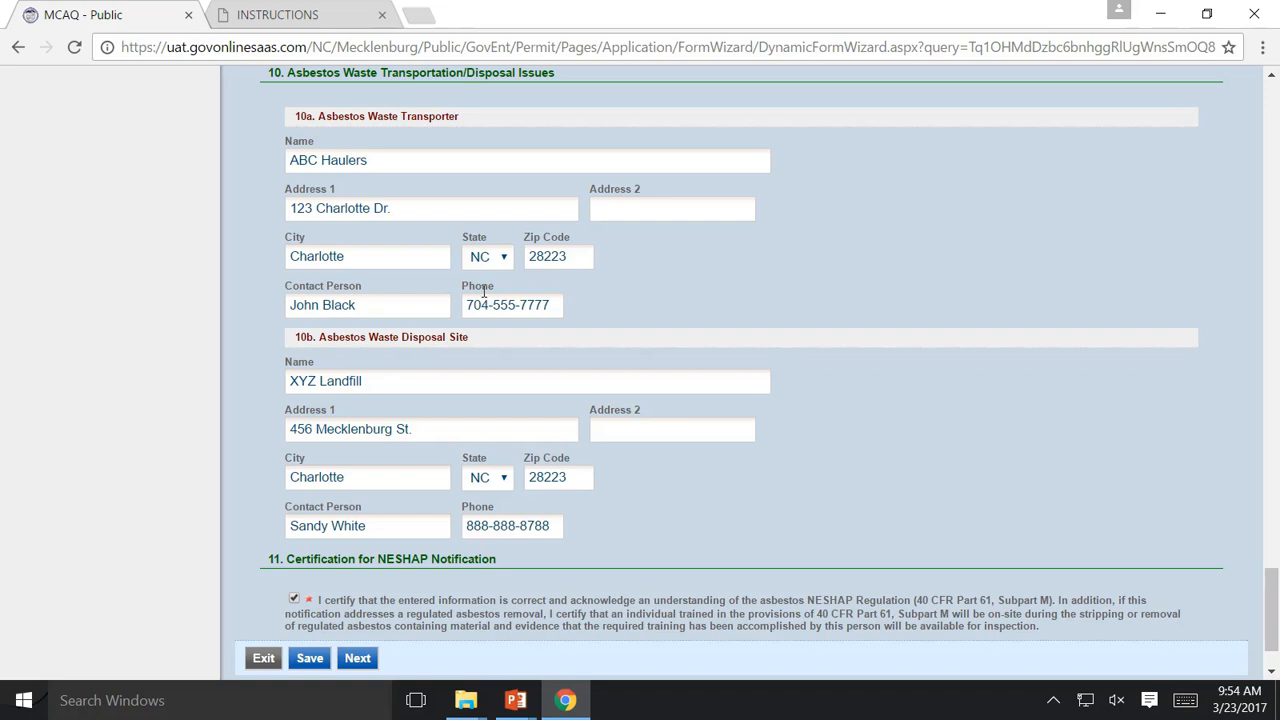
{"action": "scroll", "coordinate": [578, 293], "scroll_direction": "up", "scroll_amount": 5}
{"action": "scroll", "coordinate": [579, 292], "scroll_direction": "down", "scroll_amount": 6}
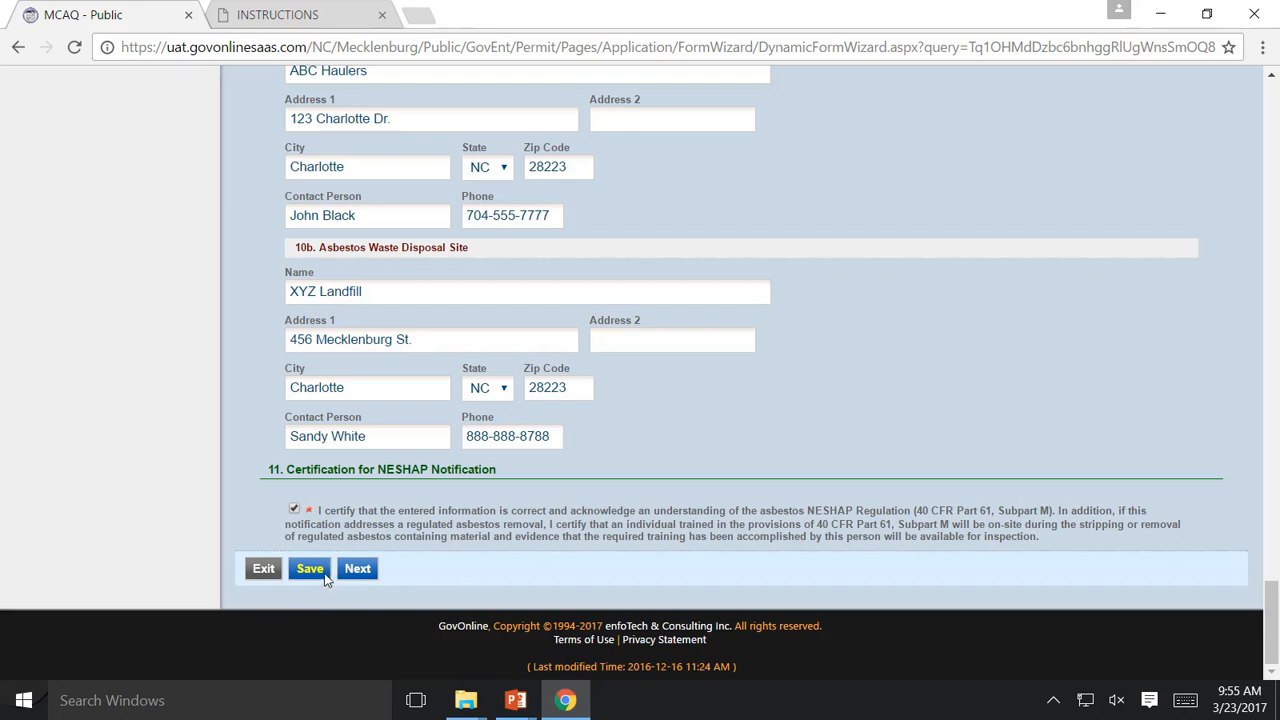
{"action": "left_click", "coordinate": [361, 569]}
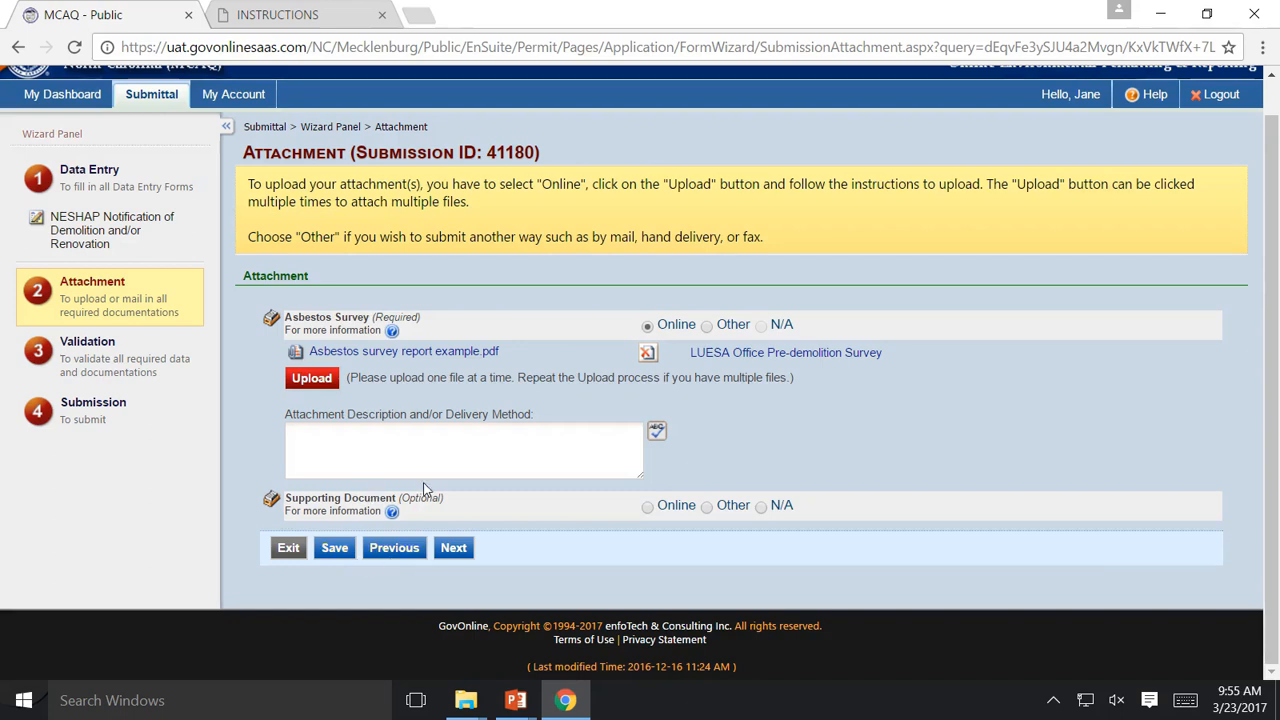
{"action": "left_click", "coordinate": [318, 386]}
{"action": "left_click", "coordinate": [306, 338]}
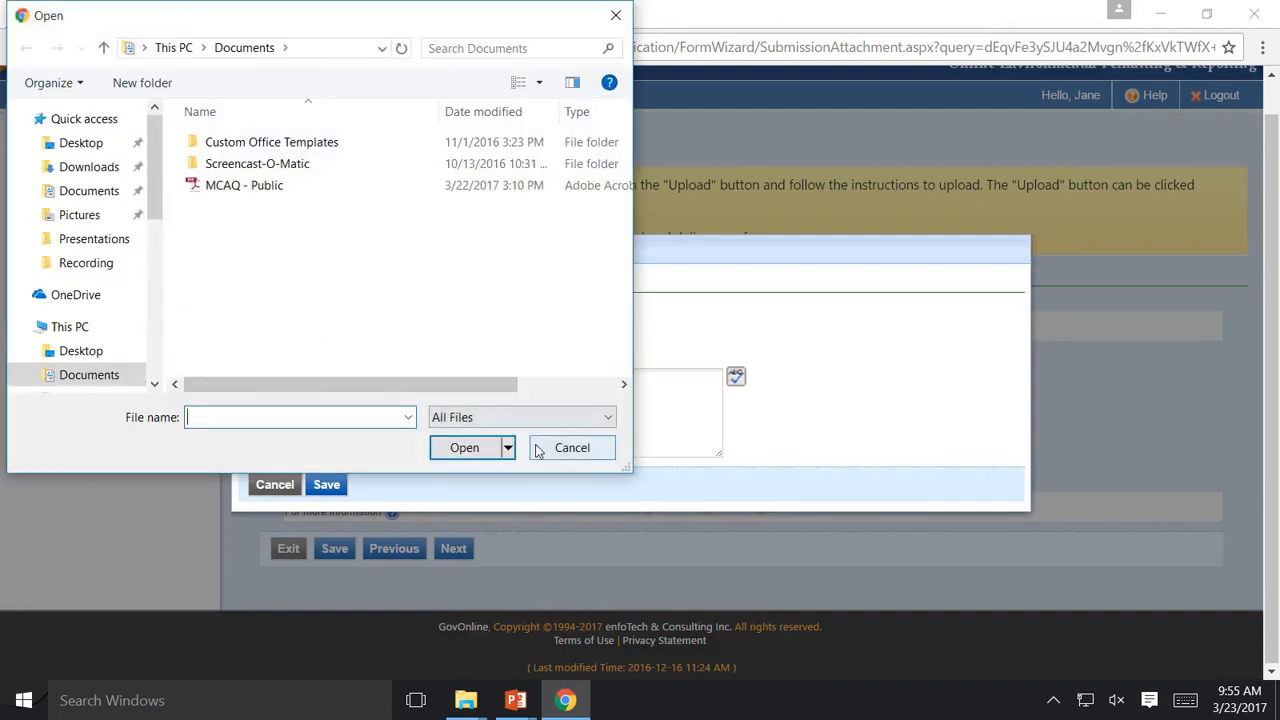
{"action": "left_click", "coordinate": [540, 449]}
{"action": "left_click", "coordinate": [278, 487]}
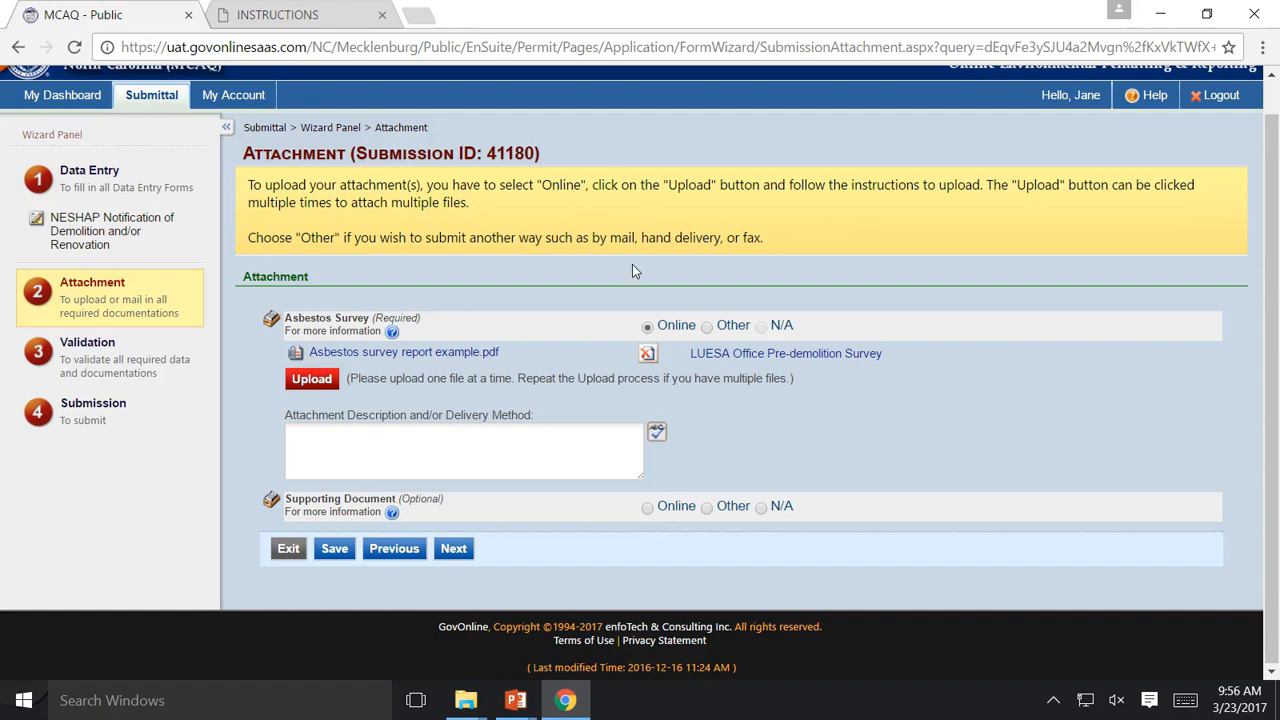
Leave the Asbestos Survey delivery set to Online and advance to the Validation step
{"action": "left_click", "coordinate": [723, 328]}
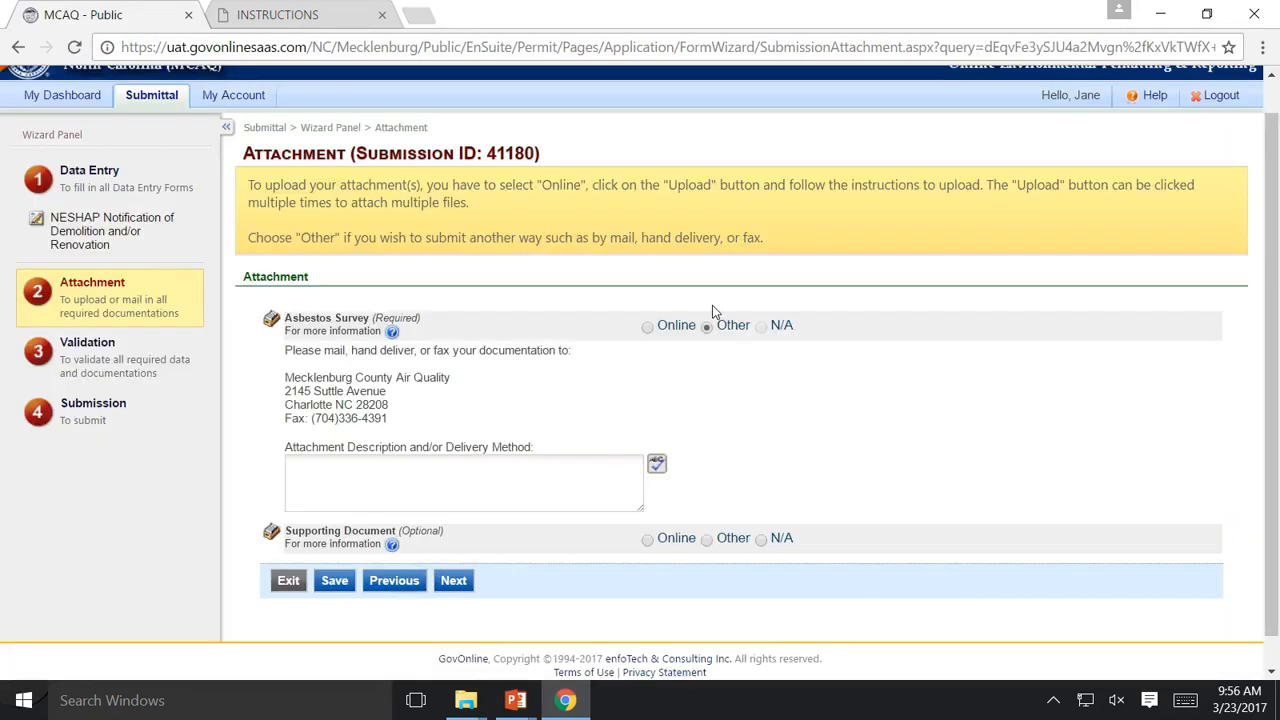
{"action": "left_click", "coordinate": [398, 446]}
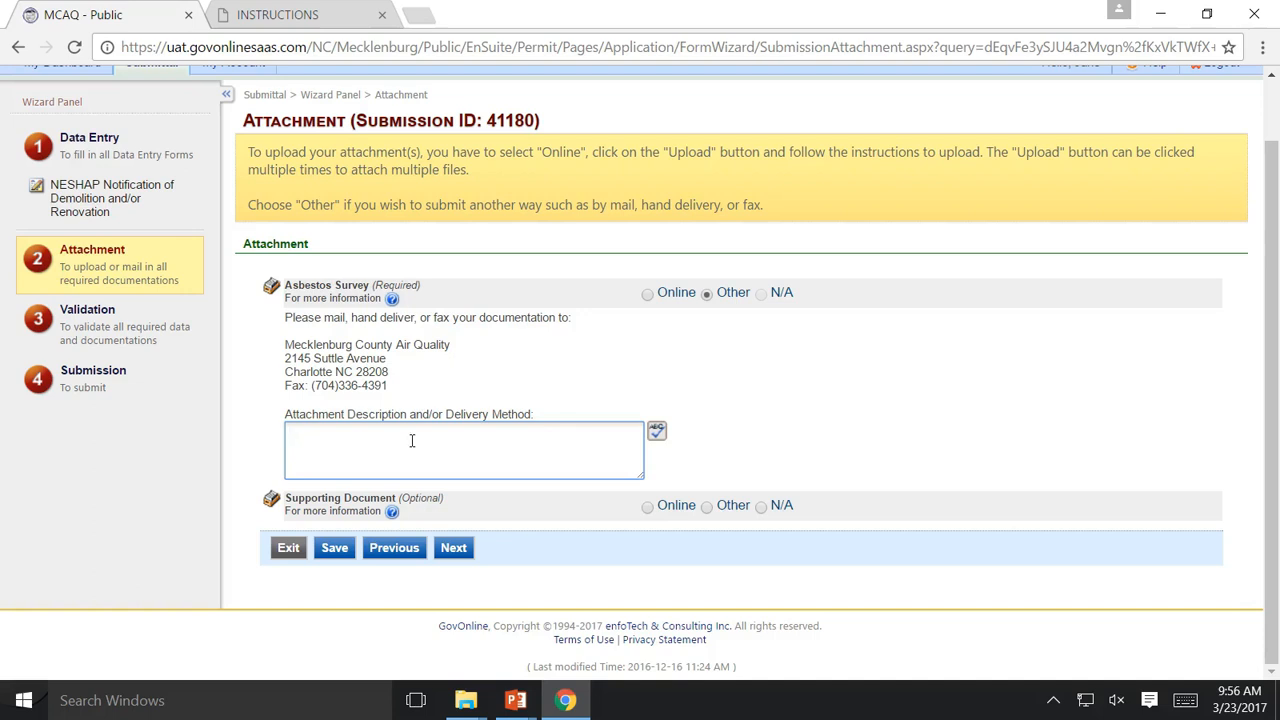
{"action": "left_click", "coordinate": [658, 294]}
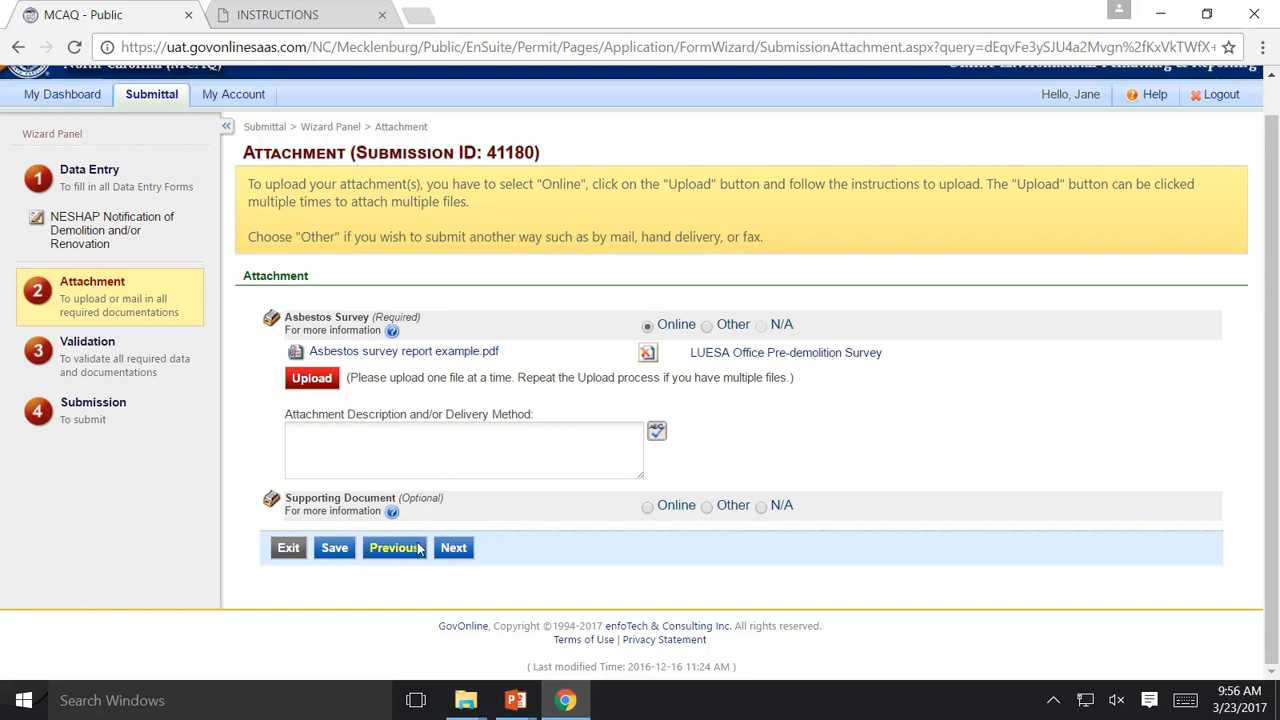
{"action": "left_click", "coordinate": [451, 547]}
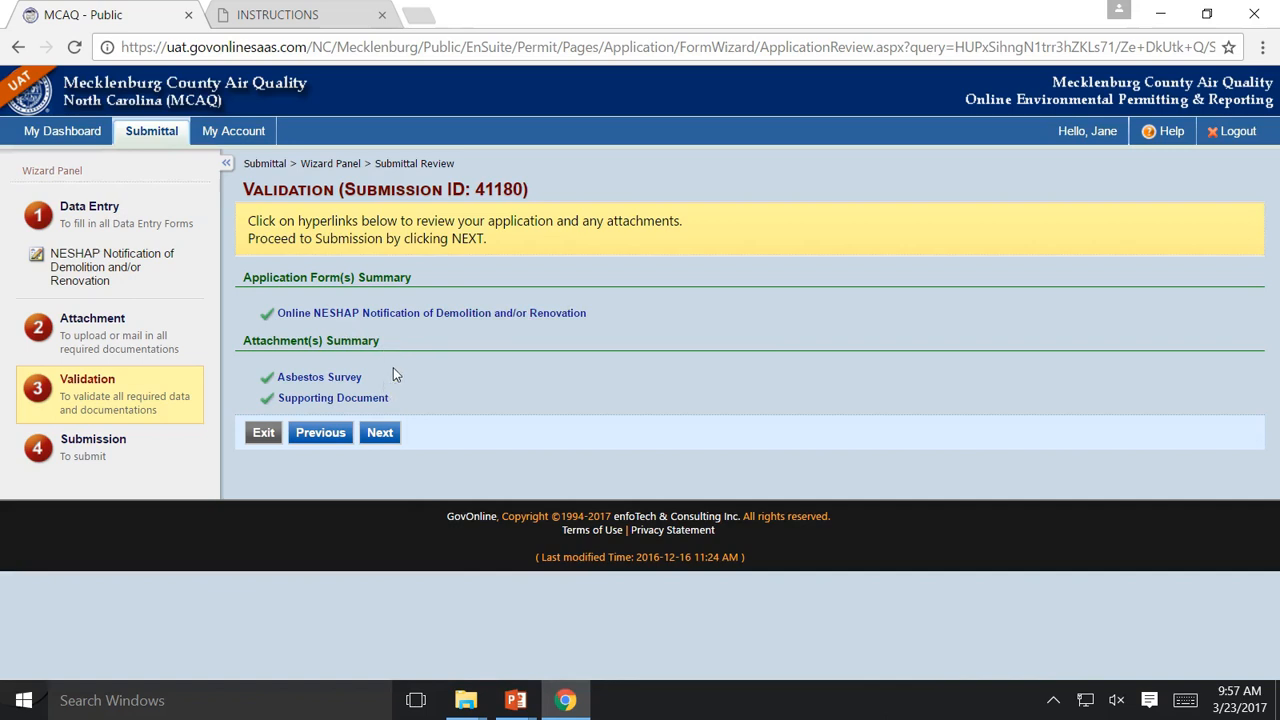
Continue to the Submit Application step and certify the submission is true and accurate
{"action": "left_click", "coordinate": [383, 432]}
{"action": "left_click", "coordinate": [380, 432]}
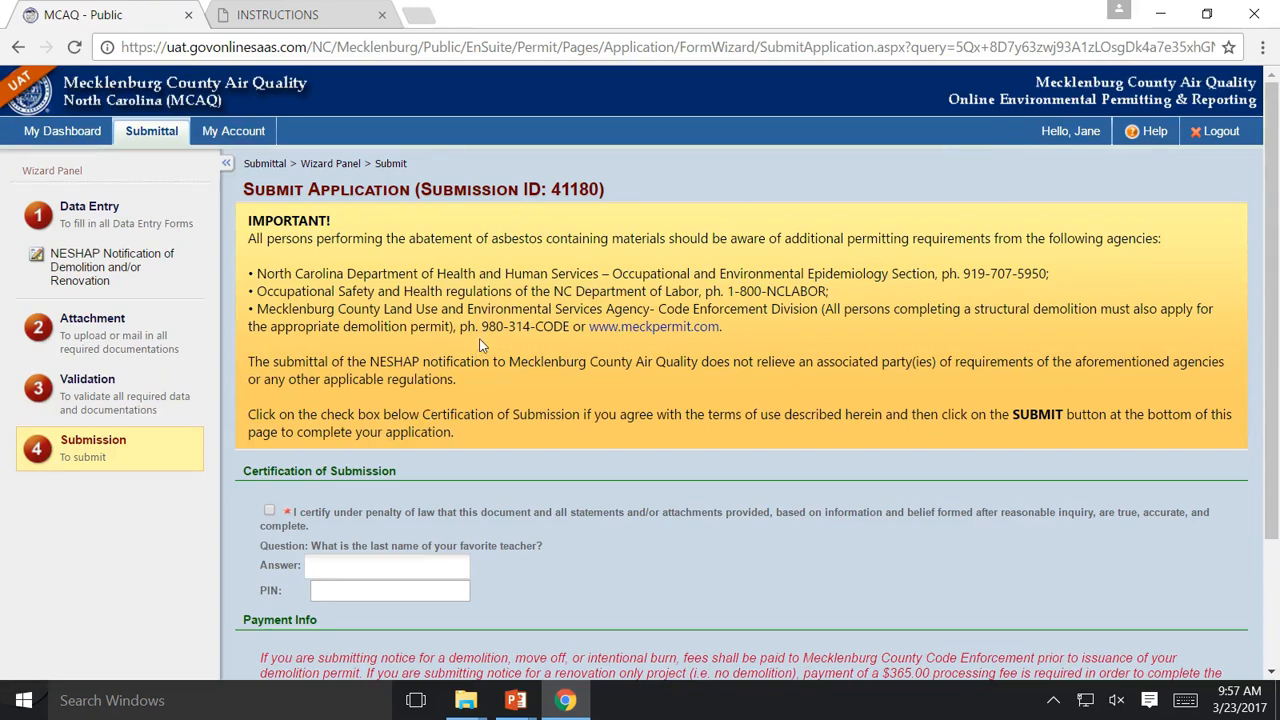
{"action": "scroll", "coordinate": [479, 340], "scroll_direction": "down", "scroll_amount": 2}
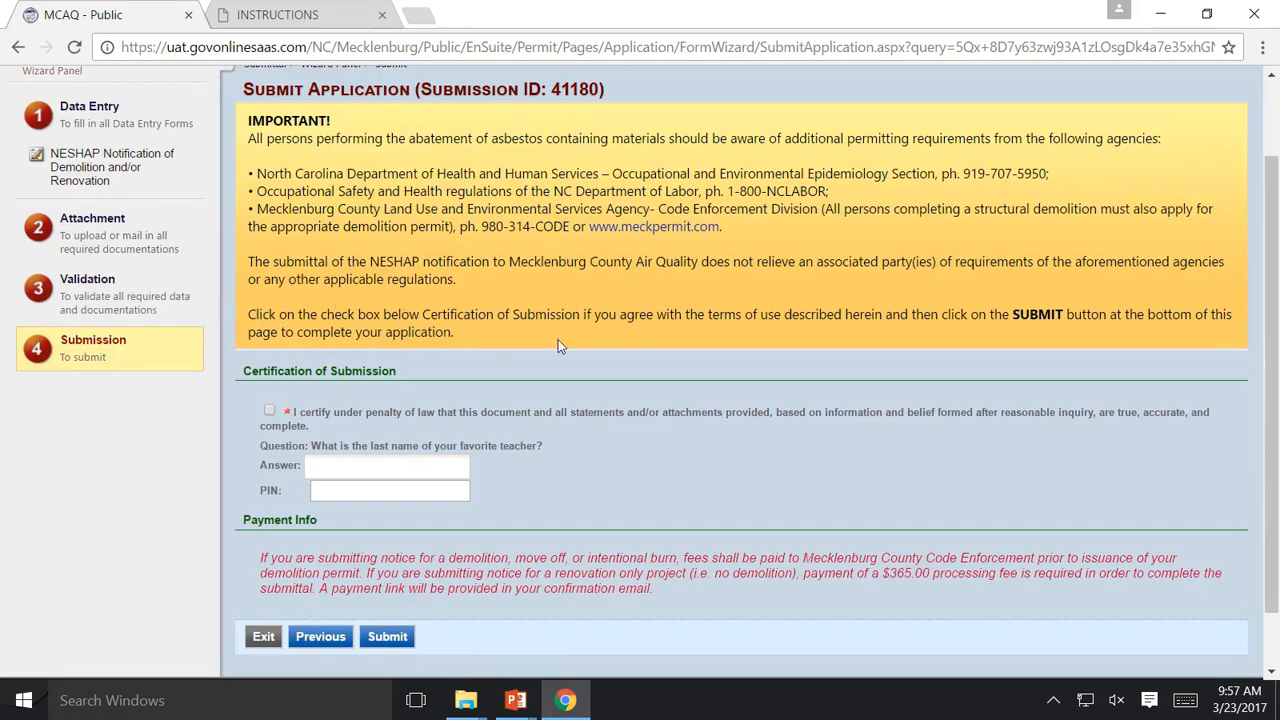
{"action": "left_click", "coordinate": [270, 411]}
Enter the security question answer and the PIN, then submit the NESHAP notification
{"action": "left_click", "coordinate": [374, 467]}
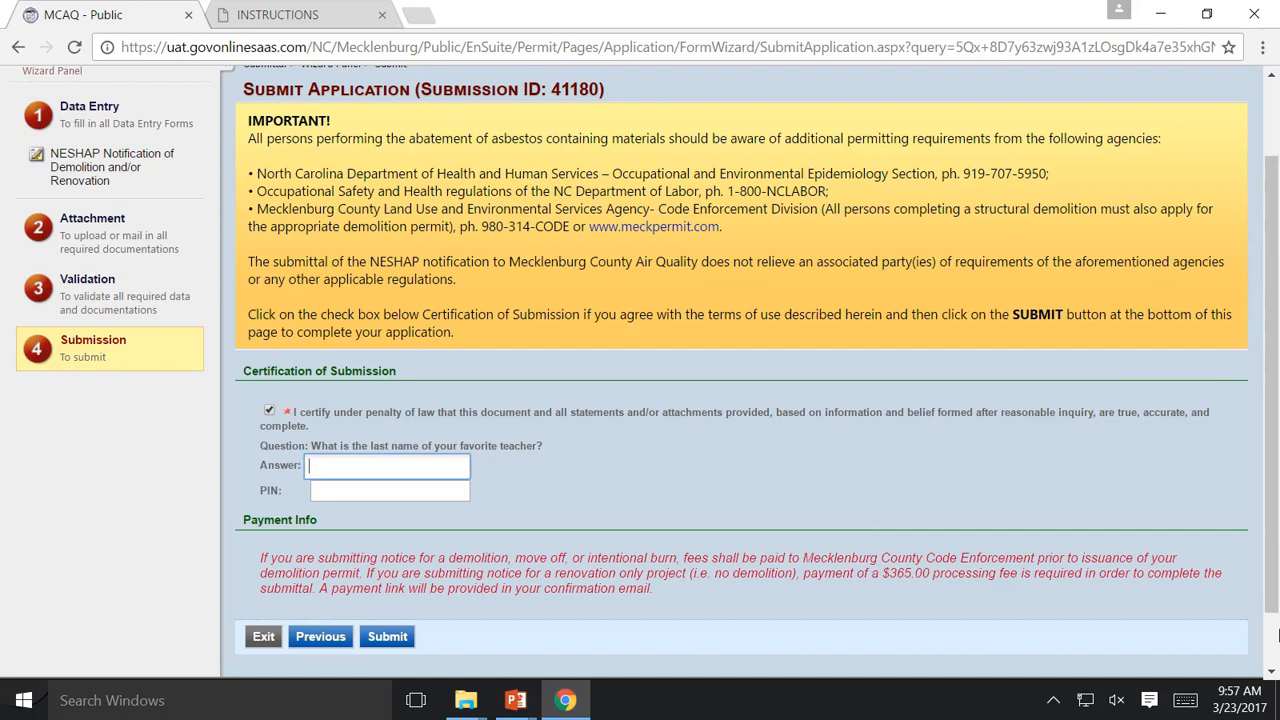
{"action": "key", "text": "Tab"}
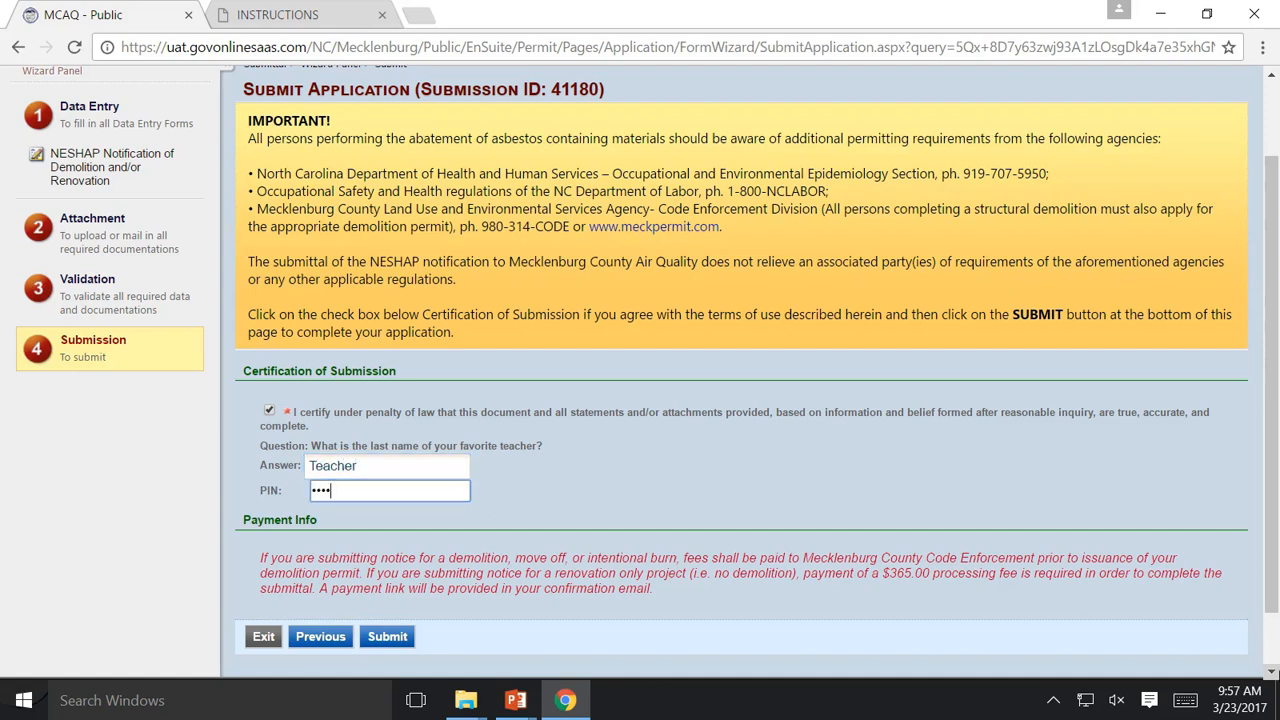
{"action": "left_click", "coordinate": [955, 495]}
{"action": "scroll", "coordinate": [955, 495], "scroll_direction": "down", "scroll_amount": 1}
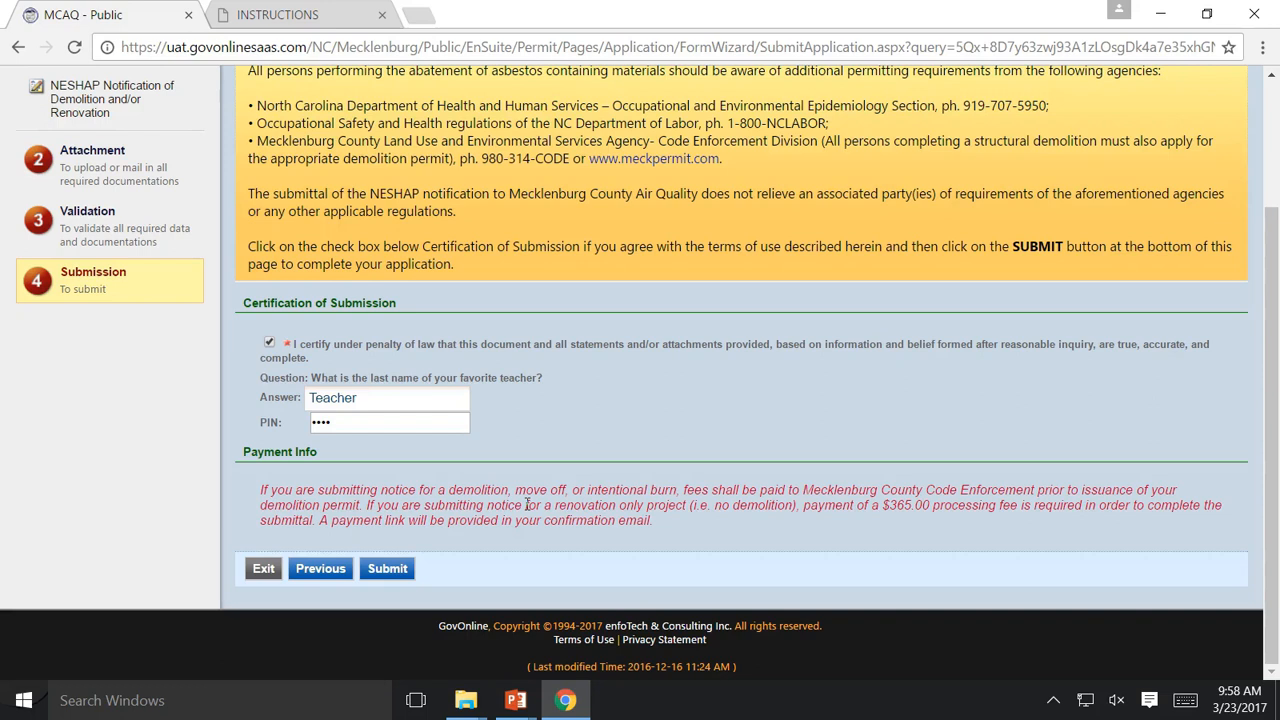
{"action": "left_click", "coordinate": [375, 568]}
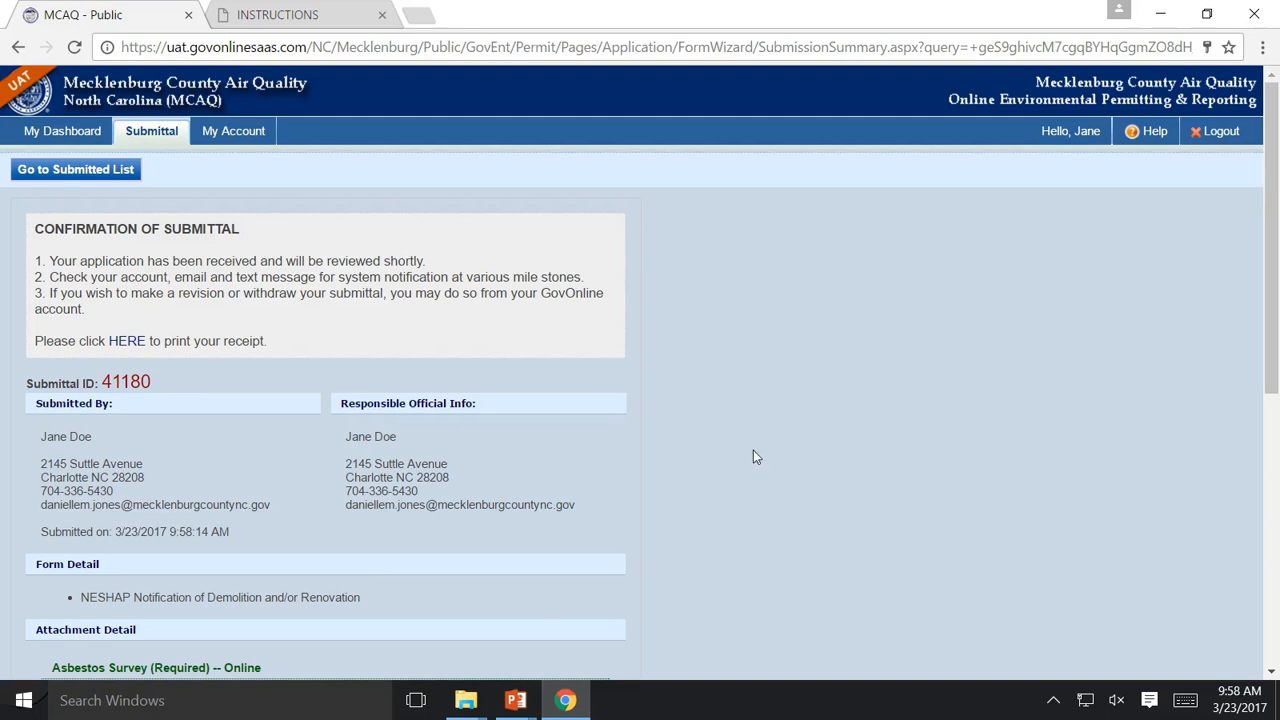
Review the confirmation and Certification Receipt, then go to the submitted submittals list
{"action": "scroll", "coordinate": [757, 456], "scroll_direction": "down", "scroll_amount": 1}
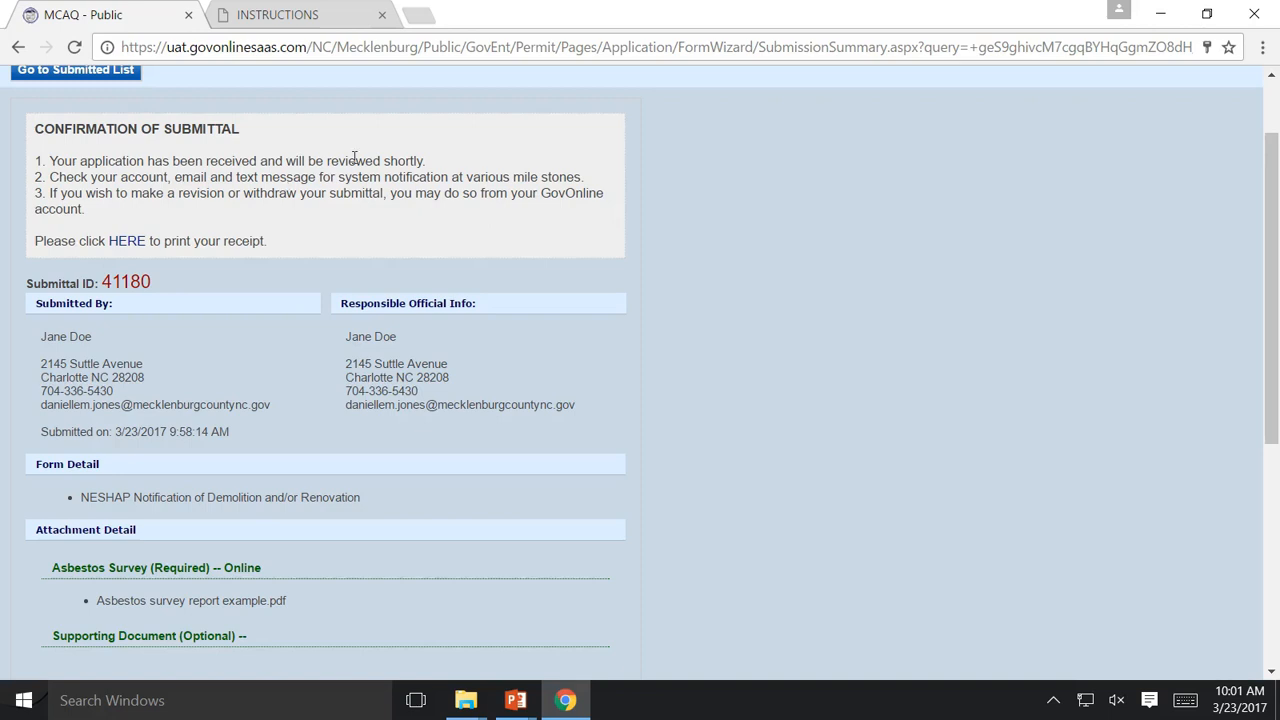
{"action": "scroll", "coordinate": [469, 248], "scroll_direction": "down", "scroll_amount": 5}
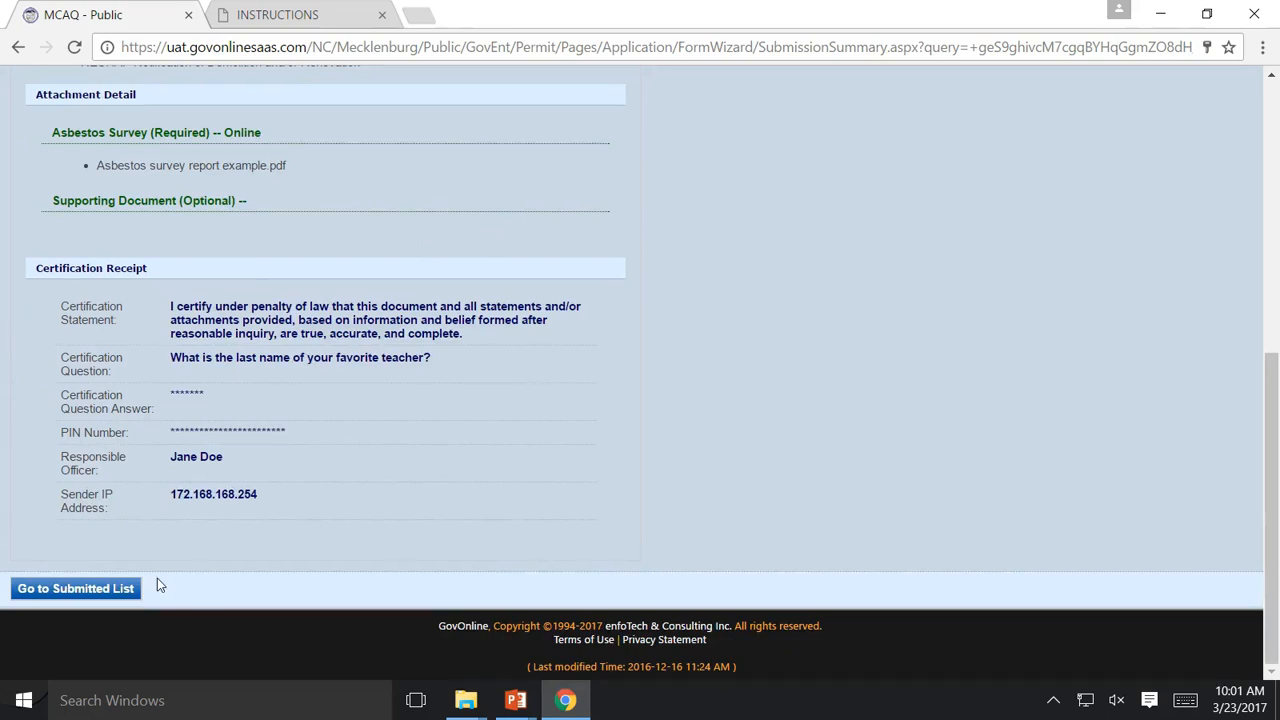
{"action": "left_click", "coordinate": [117, 588]}
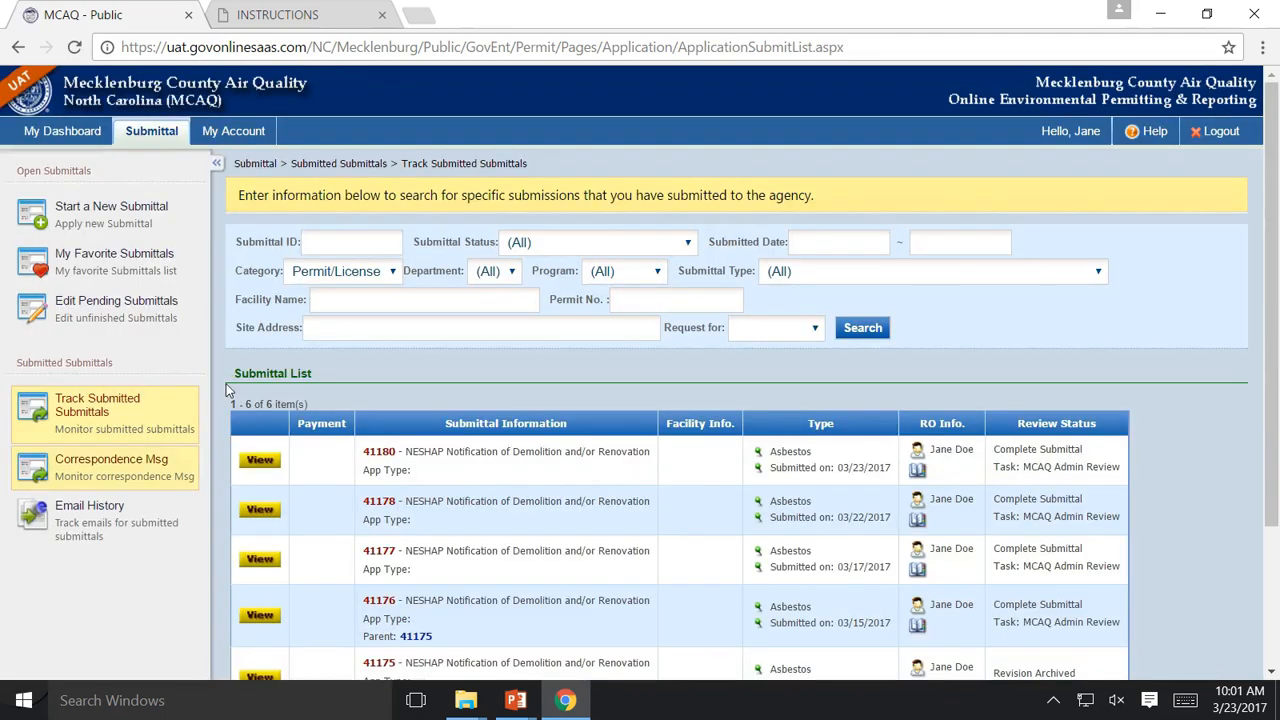
Go to My Dashboard and open Track Submitted Submittals from the Submittal menu
{"action": "left_click", "coordinate": [63, 134]}
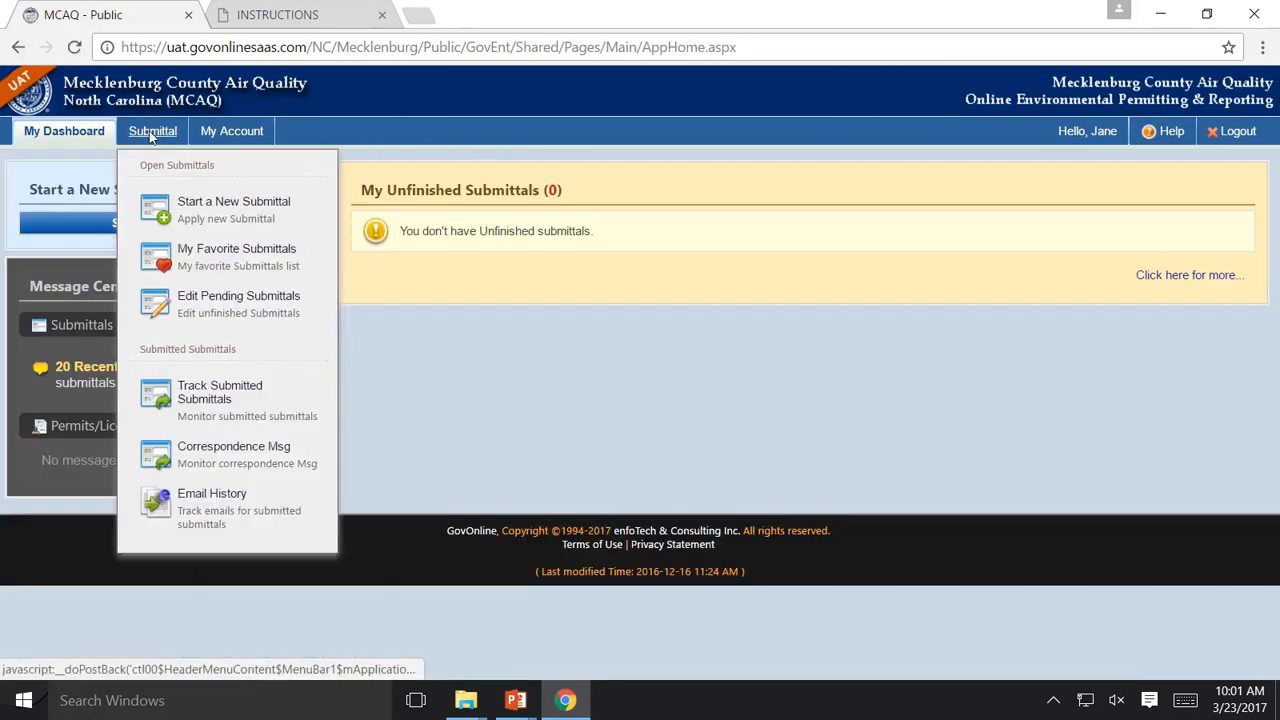
{"action": "left_click", "coordinate": [149, 133]}
{"action": "left_click", "coordinate": [126, 430]}
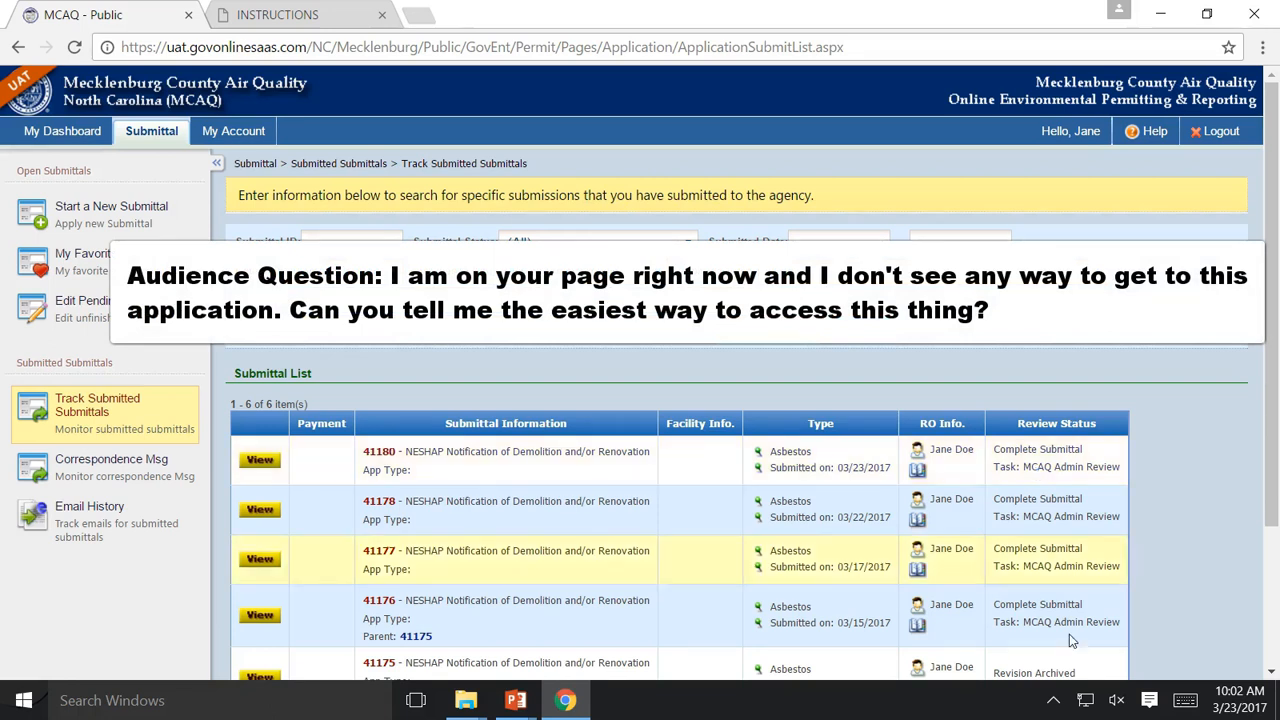
Switch to the PowerPoint deck and briefly present slide 4, the GovOnline slide
{"action": "left_click", "coordinate": [516, 700]}
{"action": "left_click", "coordinate": [478, 612]}
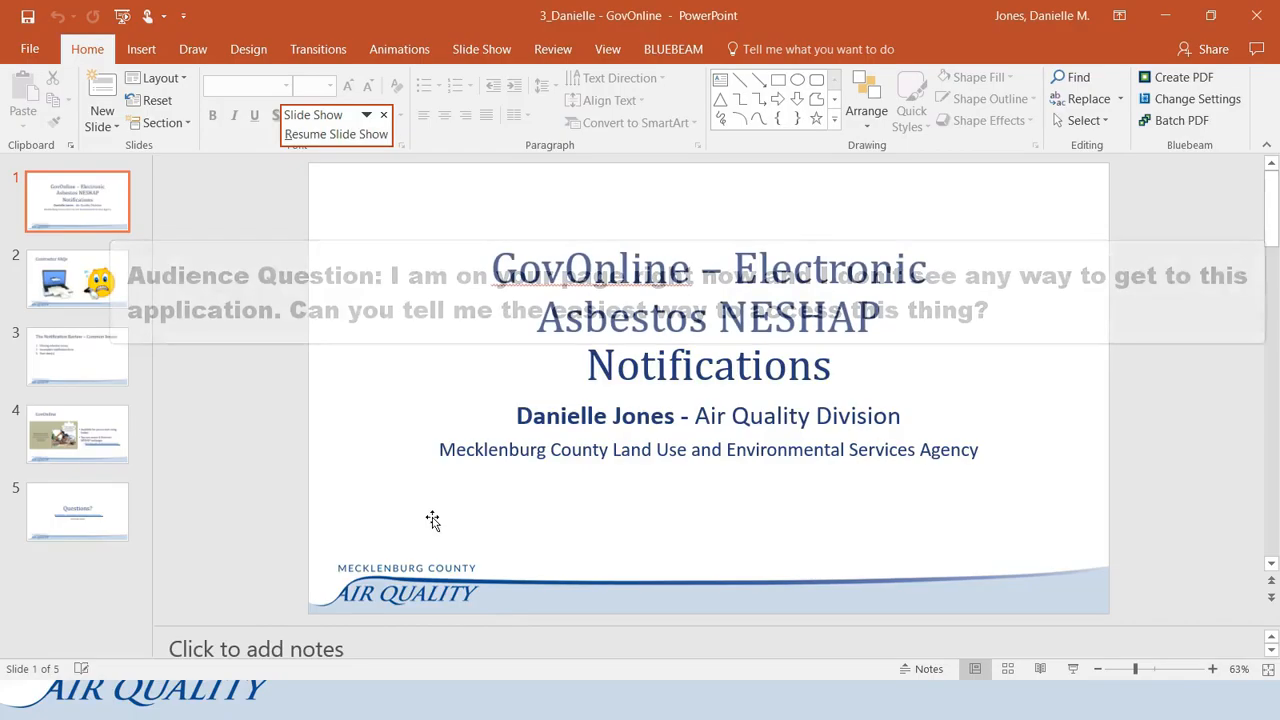
{"action": "left_click", "coordinate": [80, 416]}
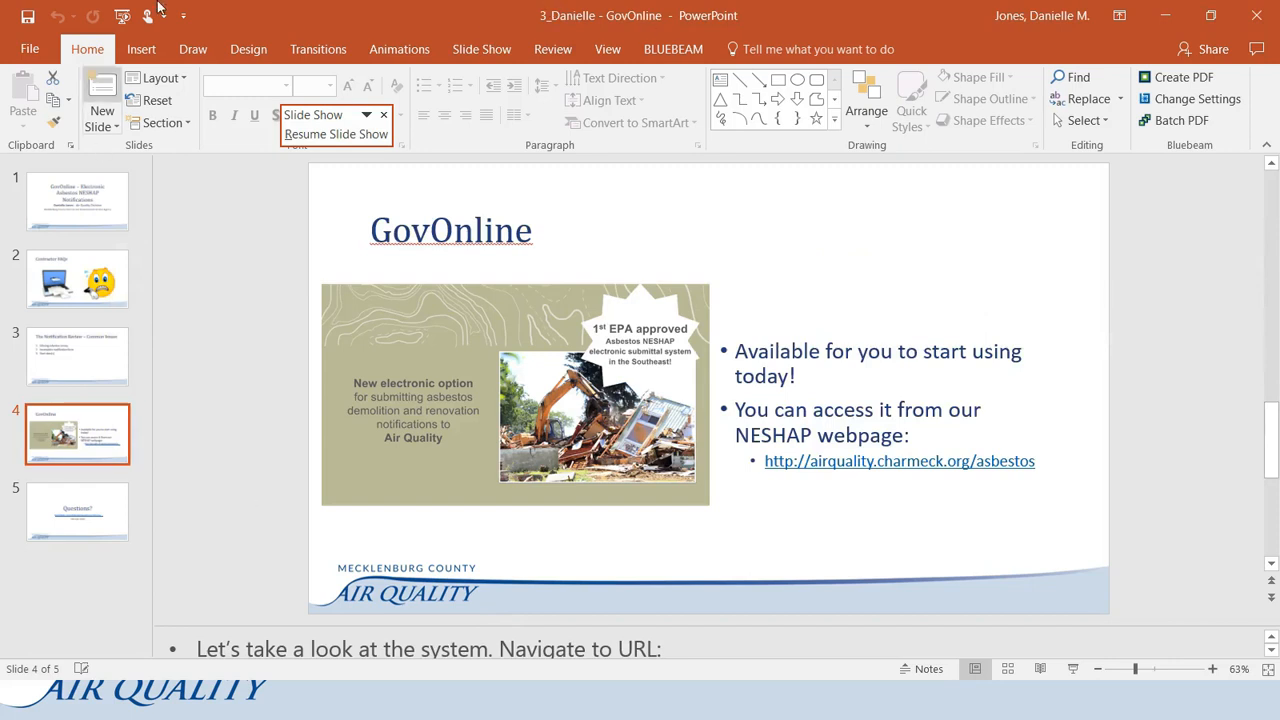
{"action": "left_click", "coordinate": [122, 17]}
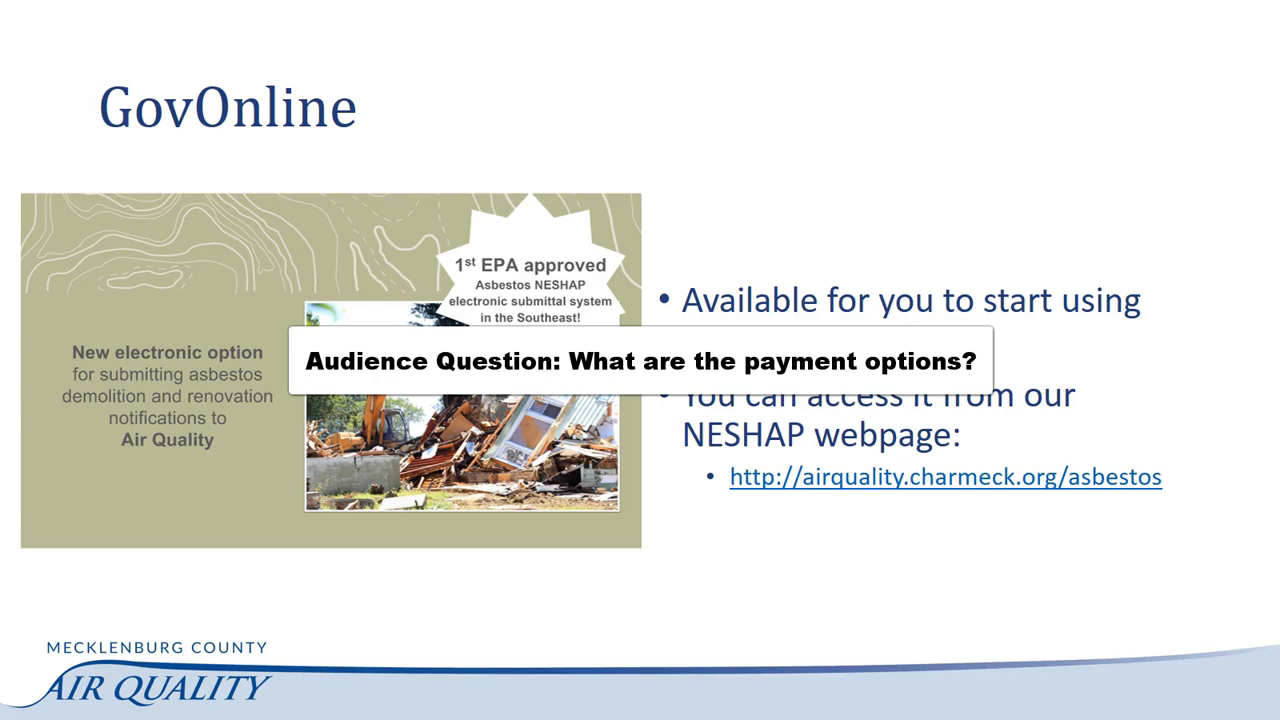
{"action": "key", "text": "Escape"}
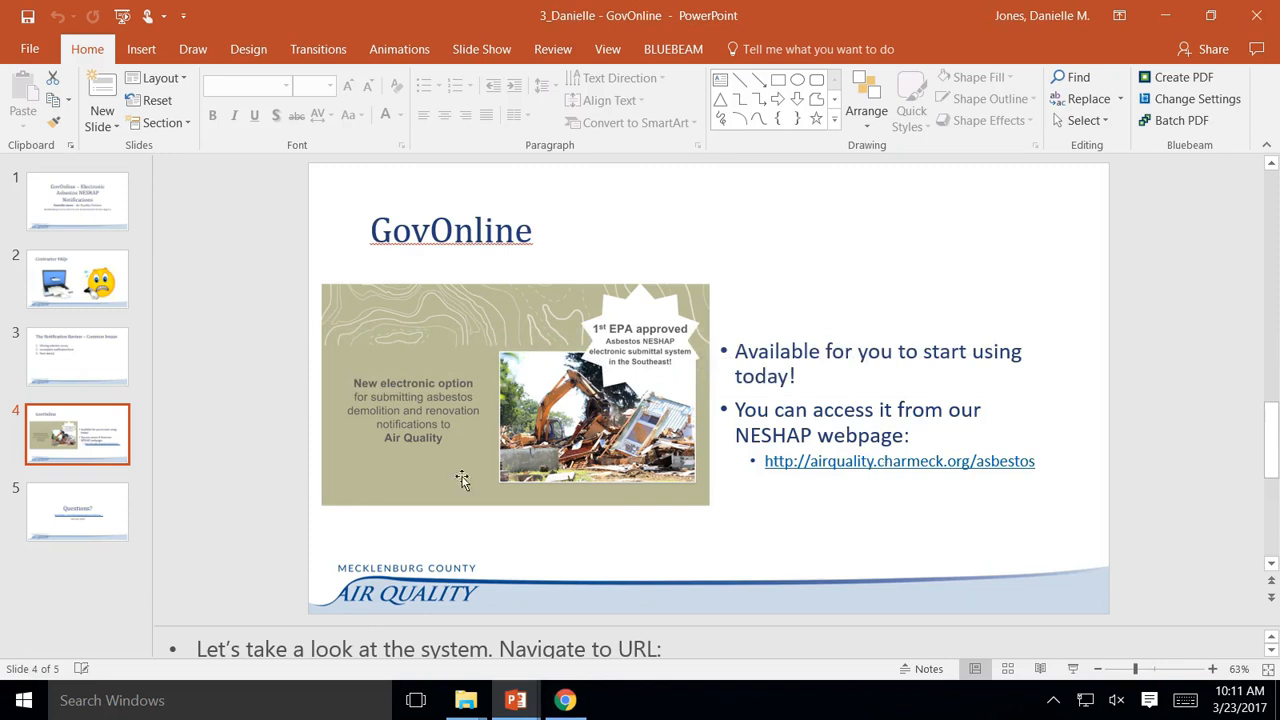
Restart the slide show, reach the GovOnline slide and follow the airquality.charmeck.org/asbestos link
{"action": "left_click", "coordinate": [122, 22]}
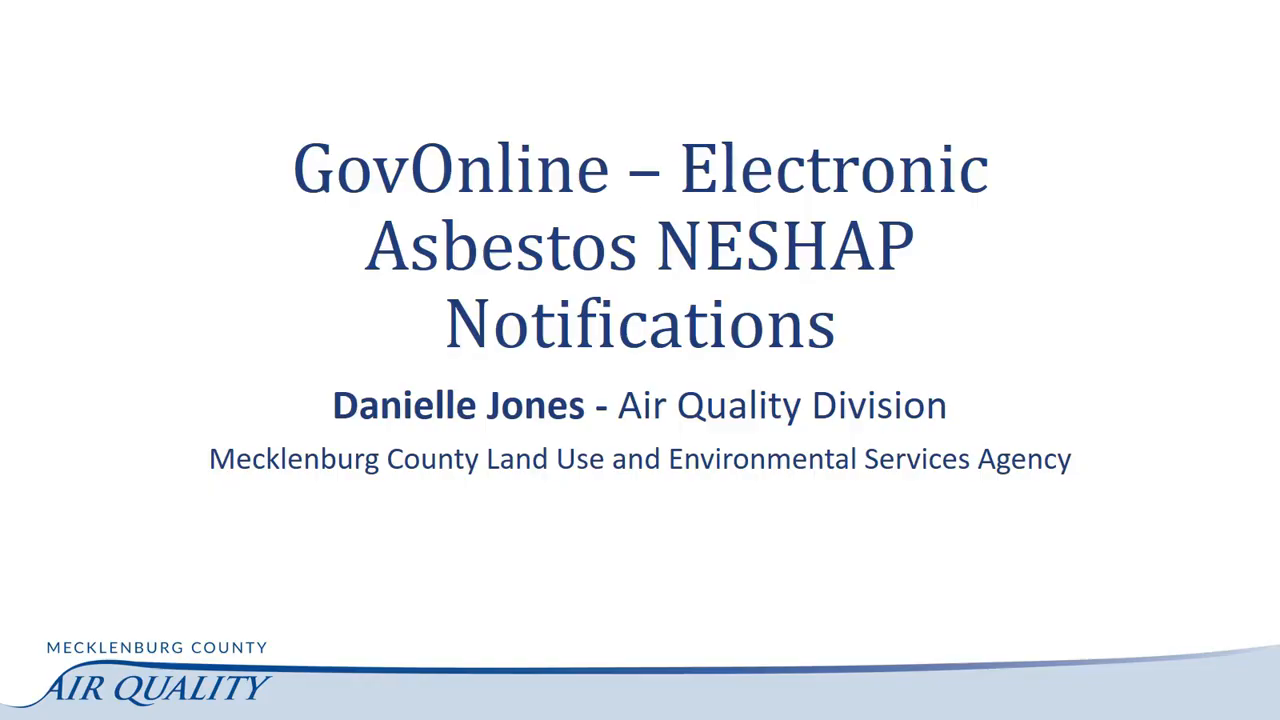
{"action": "left_click", "coordinate": [722, 471]}
{"action": "left_click", "coordinate": [722, 471]}
{"action": "left_click", "coordinate": [722, 471]}
{"action": "left_click", "coordinate": [722, 477]}
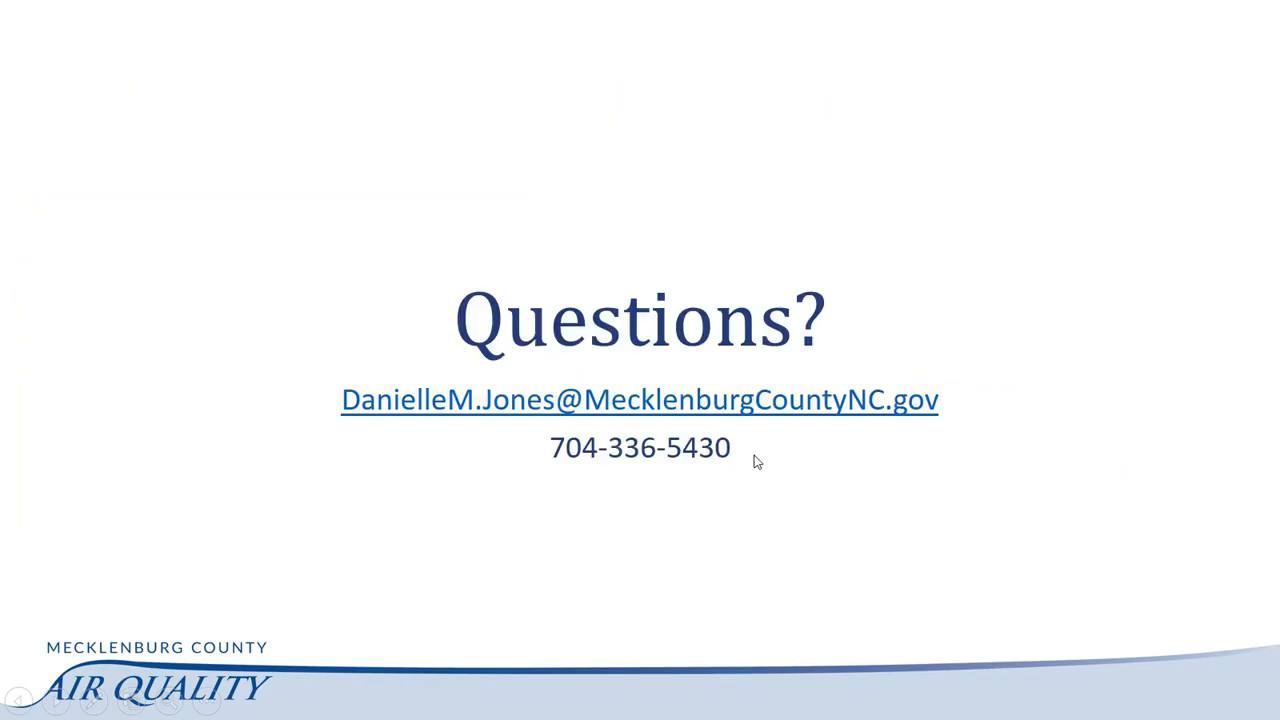
{"action": "key", "text": "Left"}
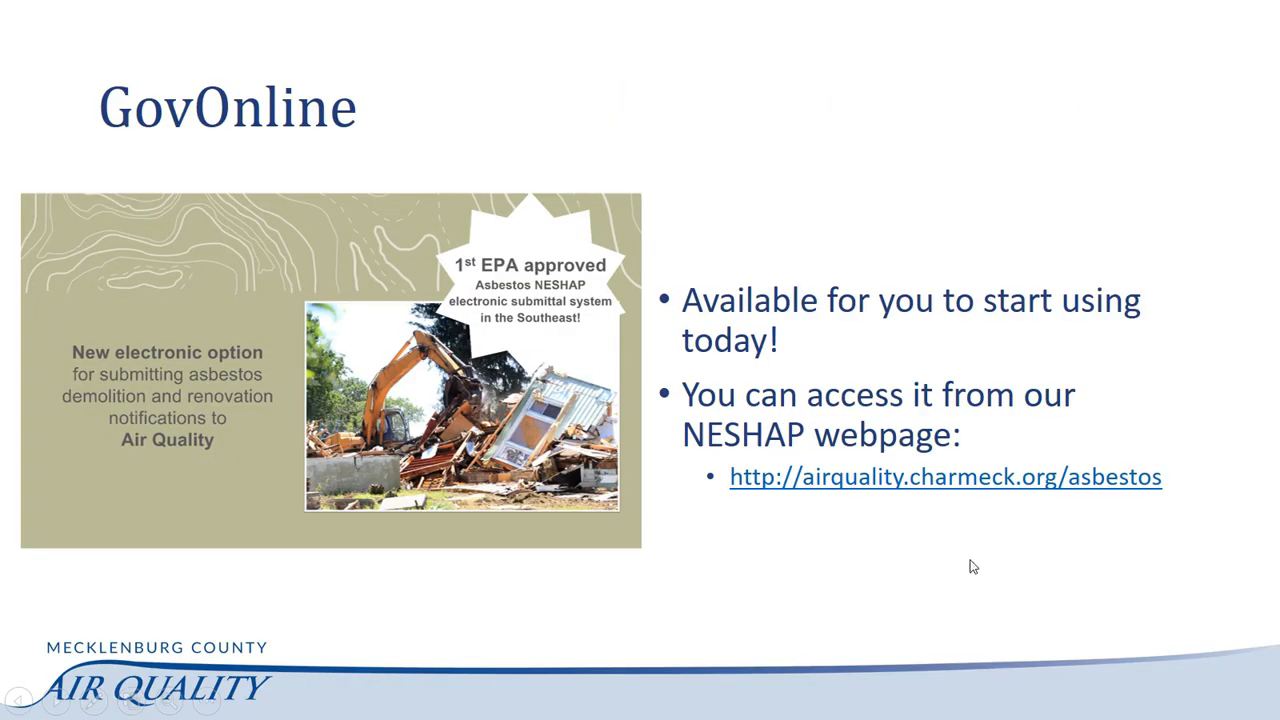
{"action": "left_click", "coordinate": [940, 479]}
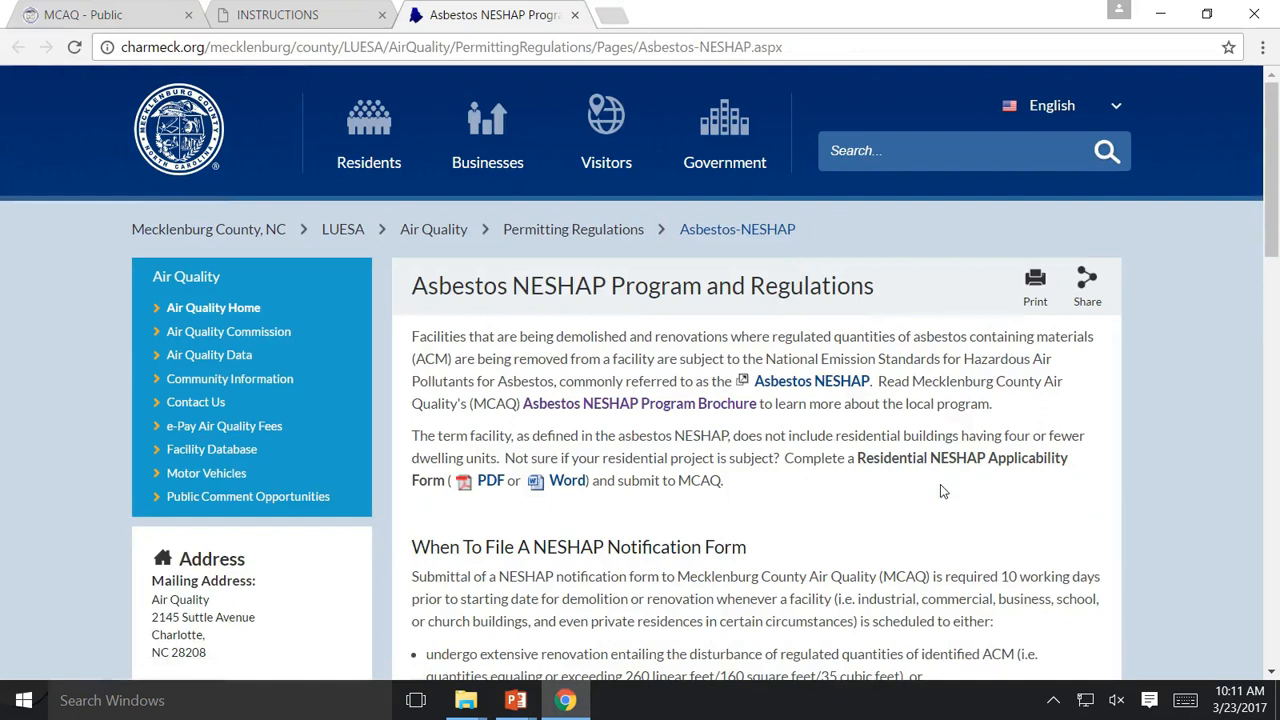
Find the $365 renovation fee under NESHAP Fees and follow its 'online' payment link
{"action": "scroll", "coordinate": [952, 512], "scroll_direction": "down", "scroll_amount": 3}
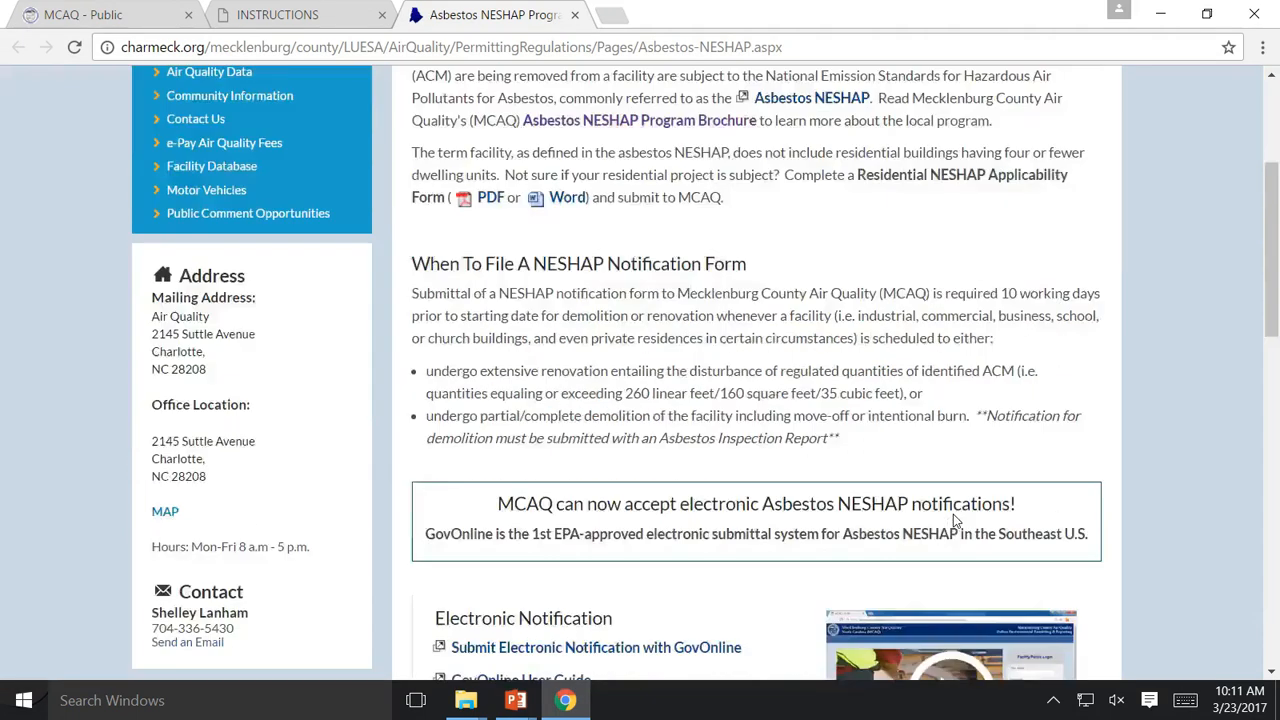
{"action": "scroll", "coordinate": [953, 514], "scroll_direction": "down", "scroll_amount": 10}
{"action": "scroll", "coordinate": [940, 512], "scroll_direction": "down", "scroll_amount": 2}
{"action": "scroll", "coordinate": [530, 316], "scroll_direction": "up", "scroll_amount": 2}
{"action": "scroll", "coordinate": [585, 289], "scroll_direction": "up", "scroll_amount": 2}
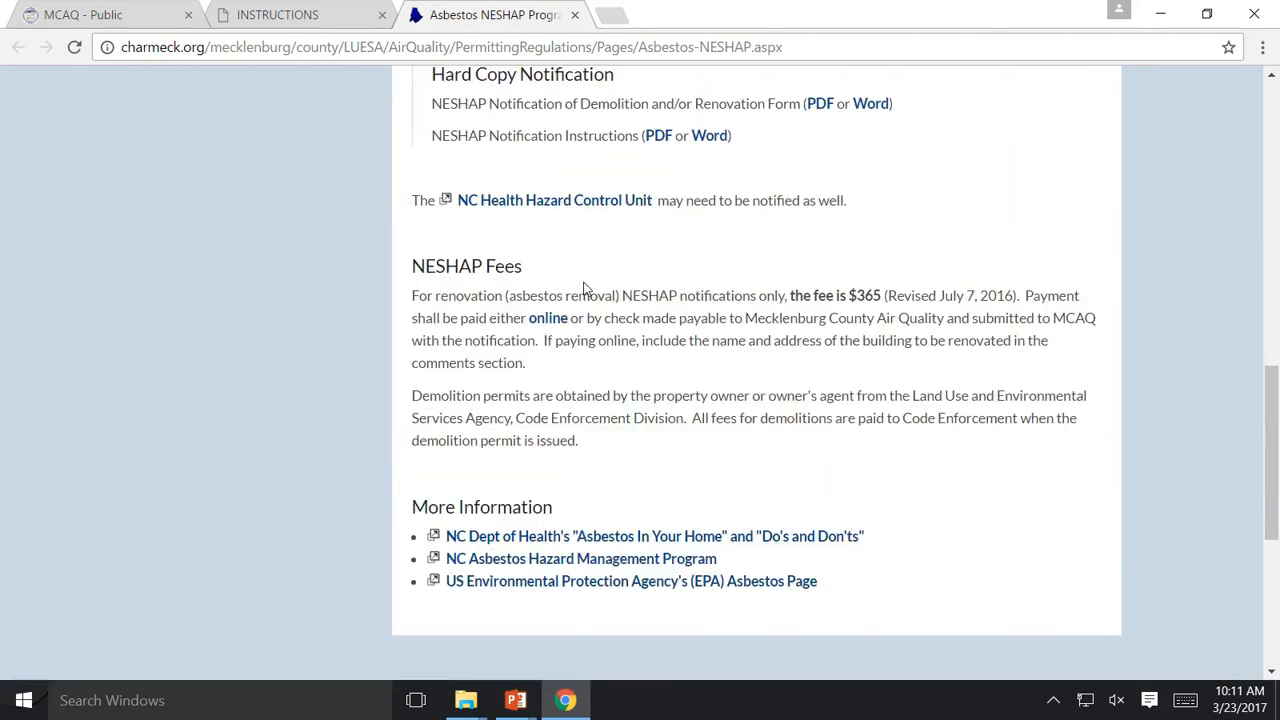
{"action": "scroll", "coordinate": [590, 295], "scroll_direction": "up", "scroll_amount": 5}
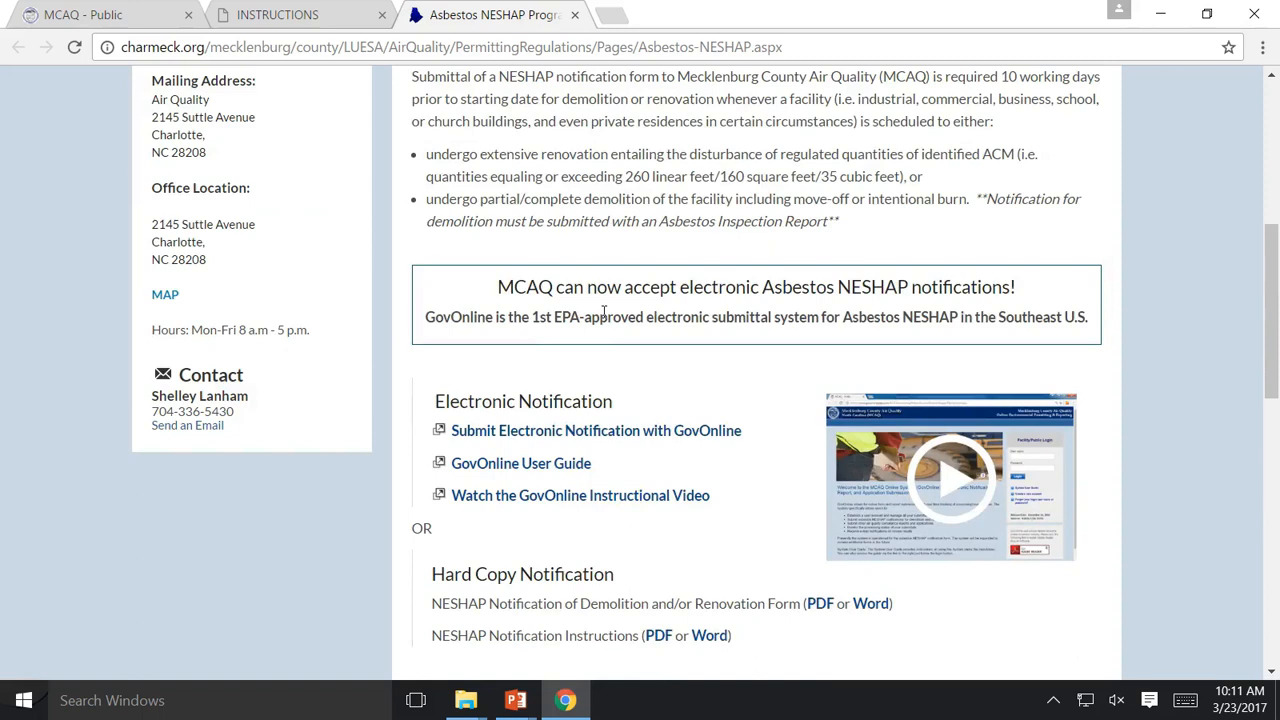
{"action": "scroll", "coordinate": [604, 311], "scroll_direction": "down", "scroll_amount": 10}
{"action": "scroll", "coordinate": [613, 326], "scroll_direction": "up", "scroll_amount": 3}
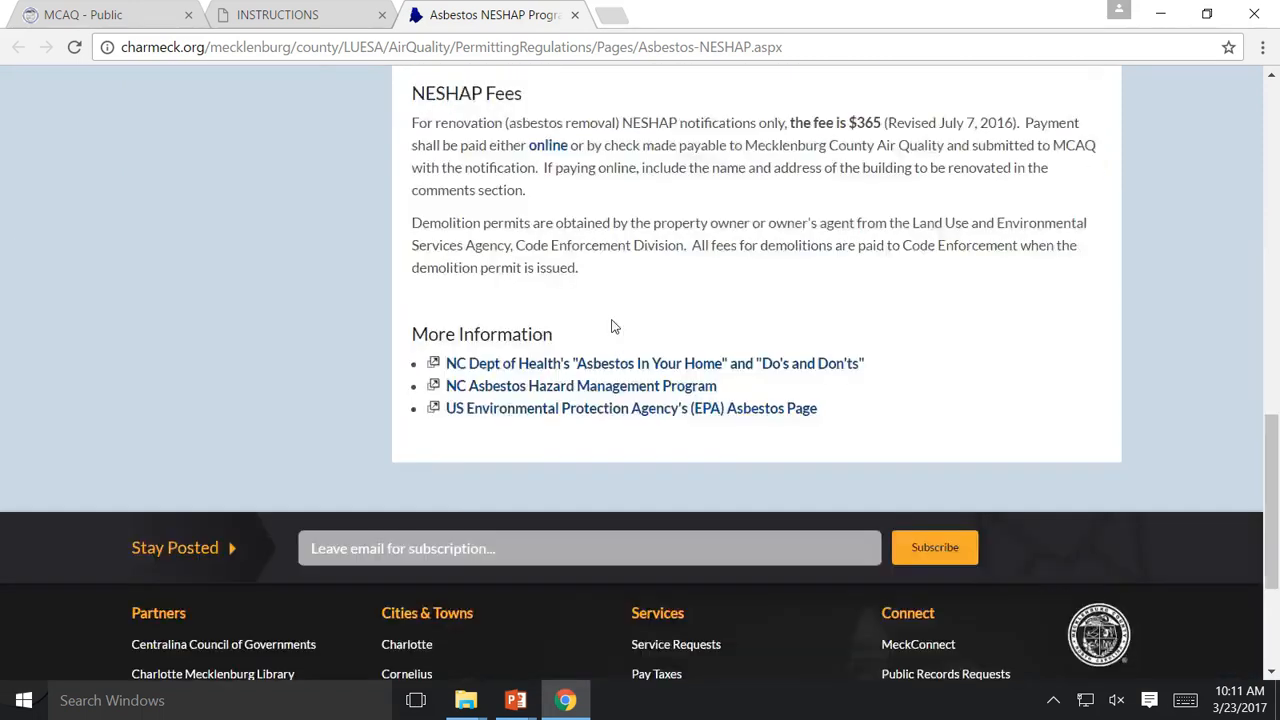
{"action": "scroll", "coordinate": [613, 326], "scroll_direction": "up", "scroll_amount": 4}
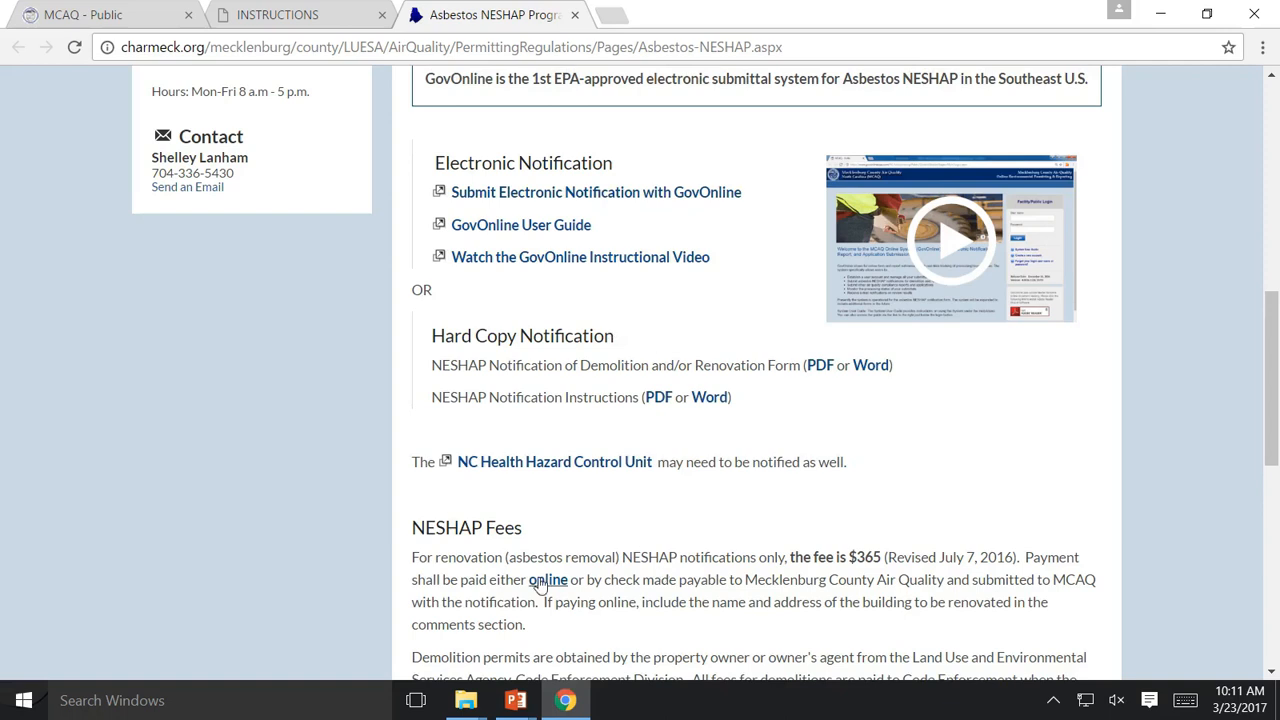
{"action": "scroll", "coordinate": [561, 538], "scroll_direction": "down", "scroll_amount": 1}
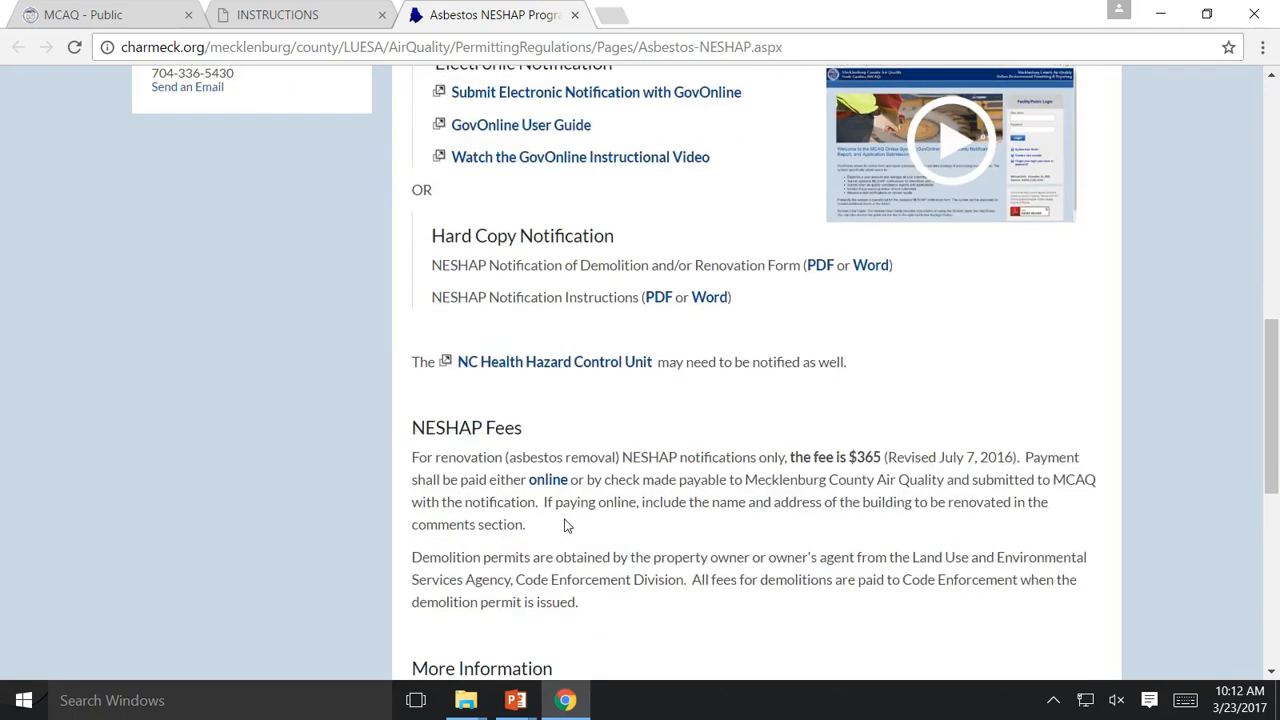
{"action": "scroll", "coordinate": [563, 527], "scroll_direction": "down", "scroll_amount": 1}
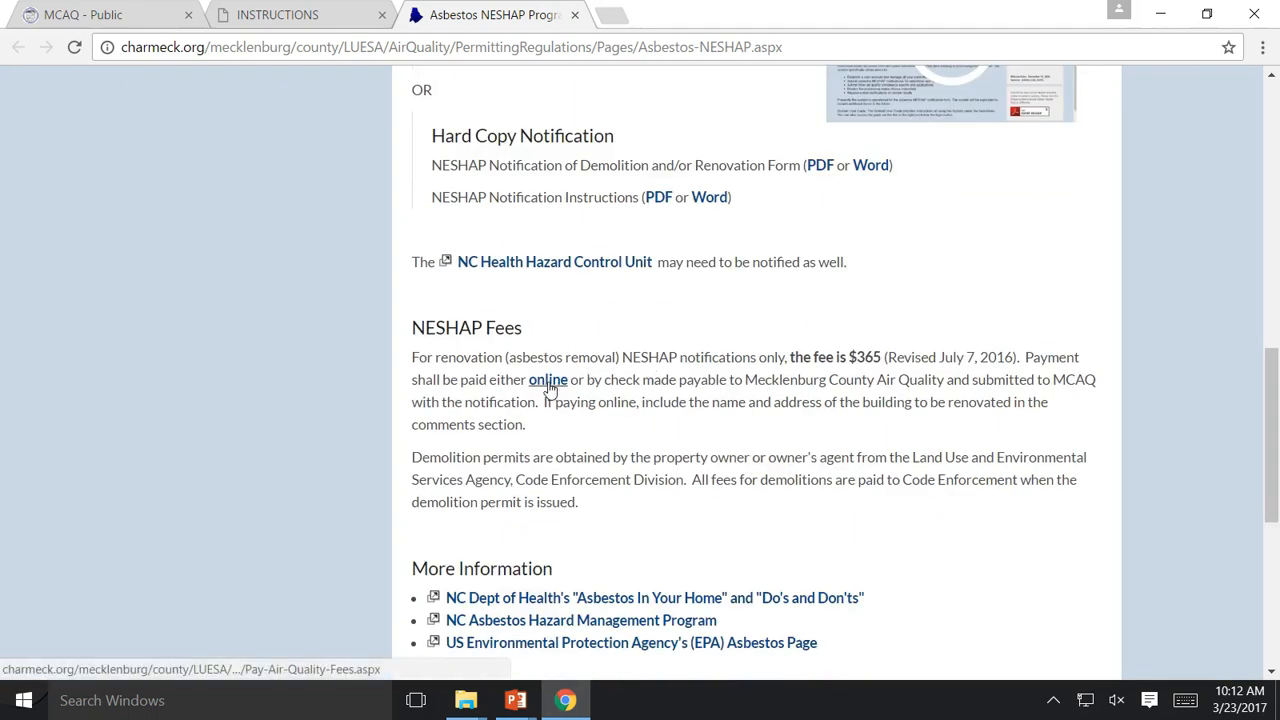
{"action": "left_click", "coordinate": [548, 381]}
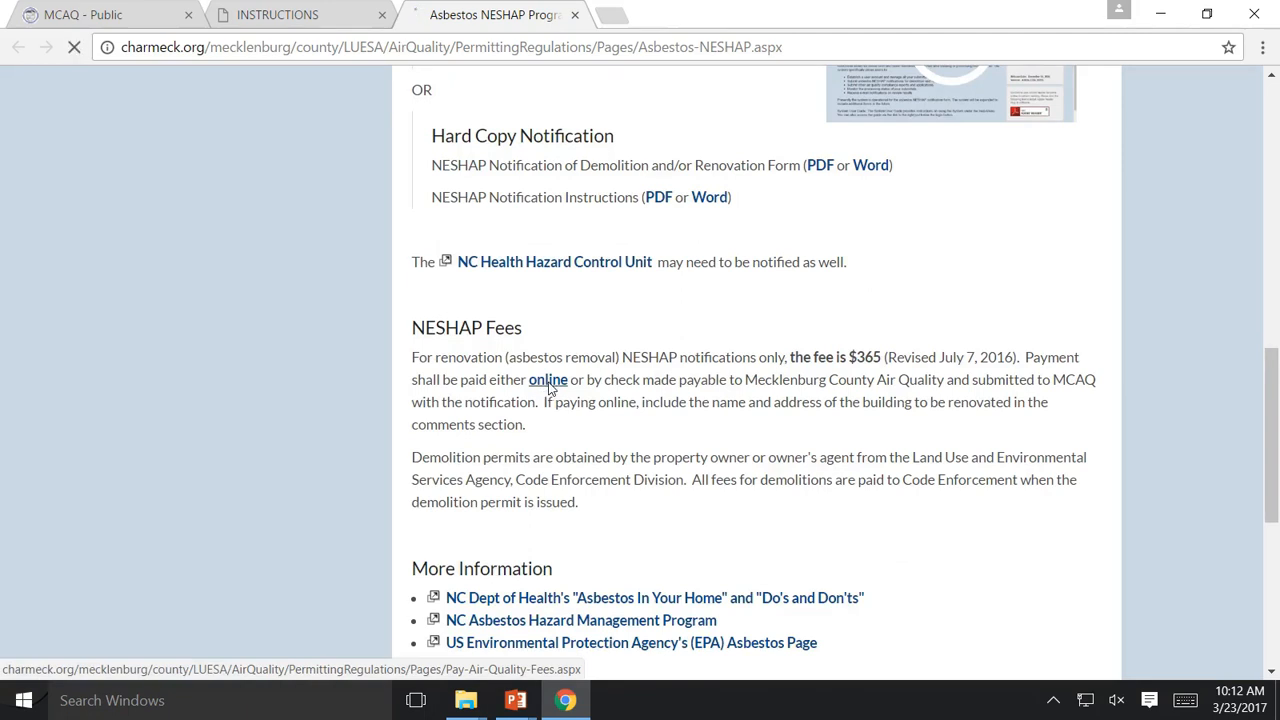
Scroll the Pay Air Quality Fees Online page to read its e-payment limits and payable fees, including NESHAP asbestos
{"action": "scroll", "coordinate": [438, 366], "scroll_direction": "down", "scroll_amount": 2}
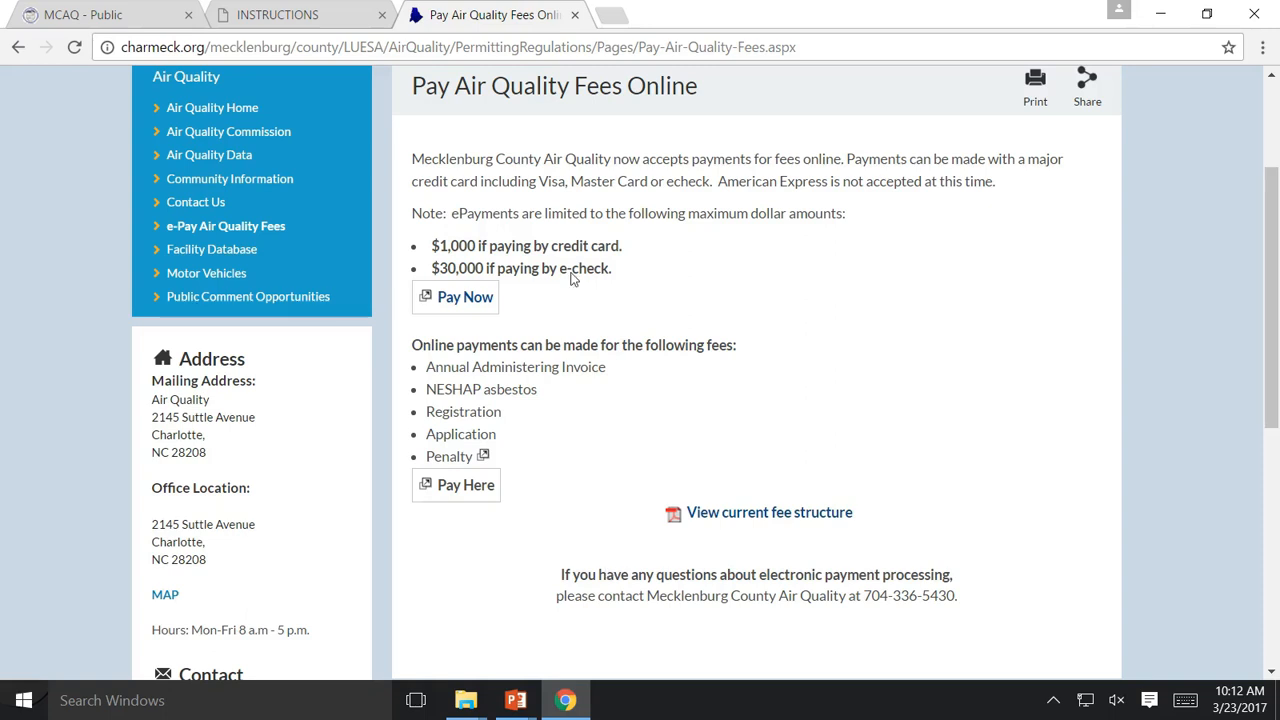
{"action": "left_click", "coordinate": [115, 16]}
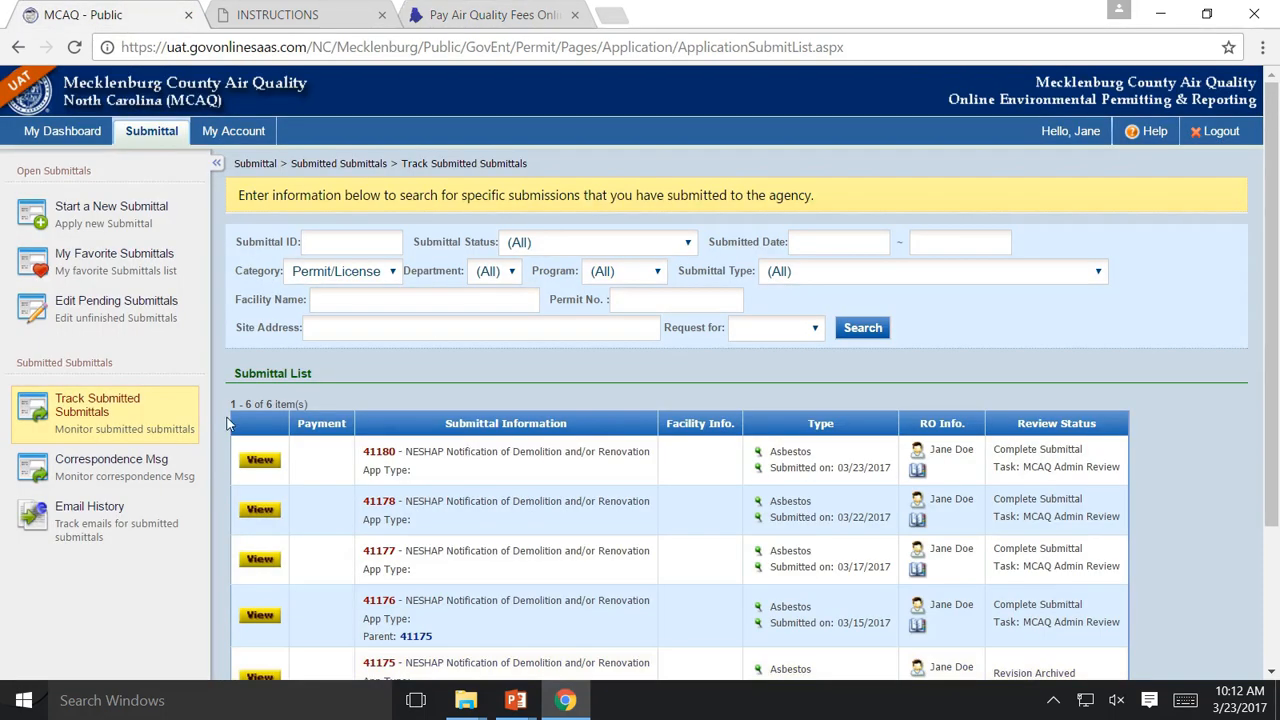
{"action": "left_click", "coordinate": [263, 462]}
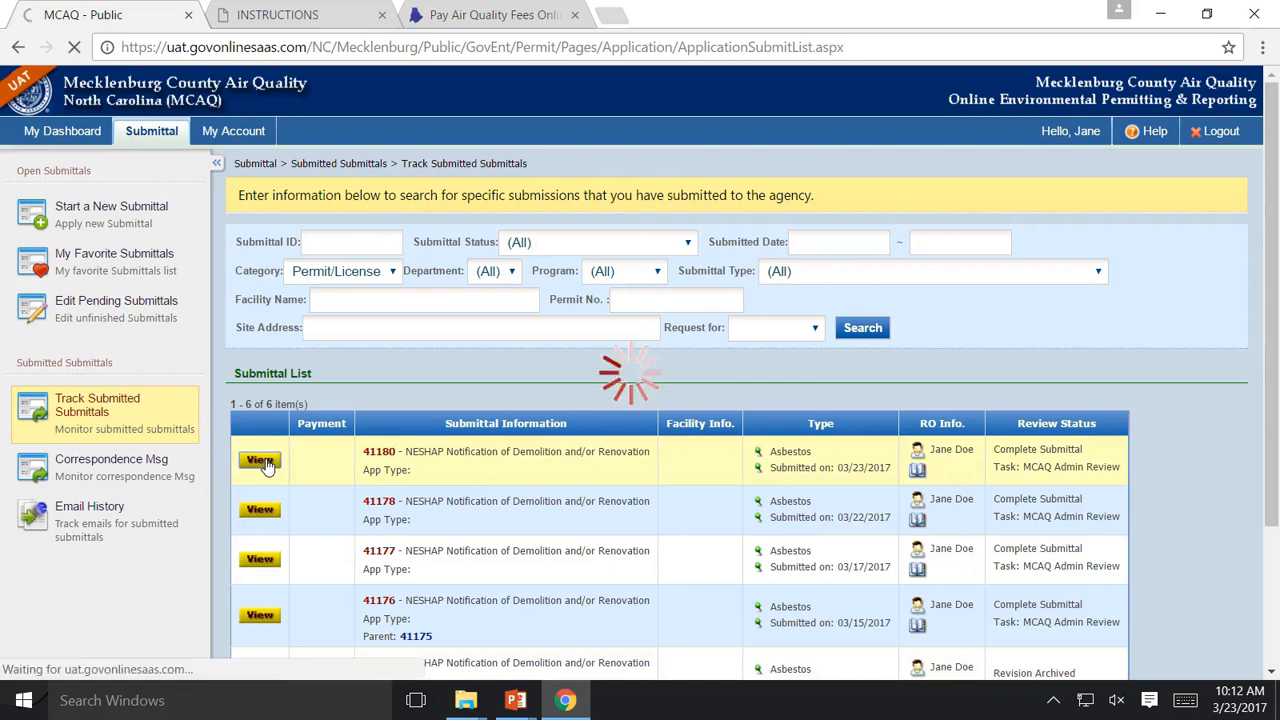
{"action": "scroll", "coordinate": [266, 462], "scroll_direction": "down", "scroll_amount": 3}
{"action": "scroll", "coordinate": [266, 459], "scroll_direction": "down", "scroll_amount": 2}
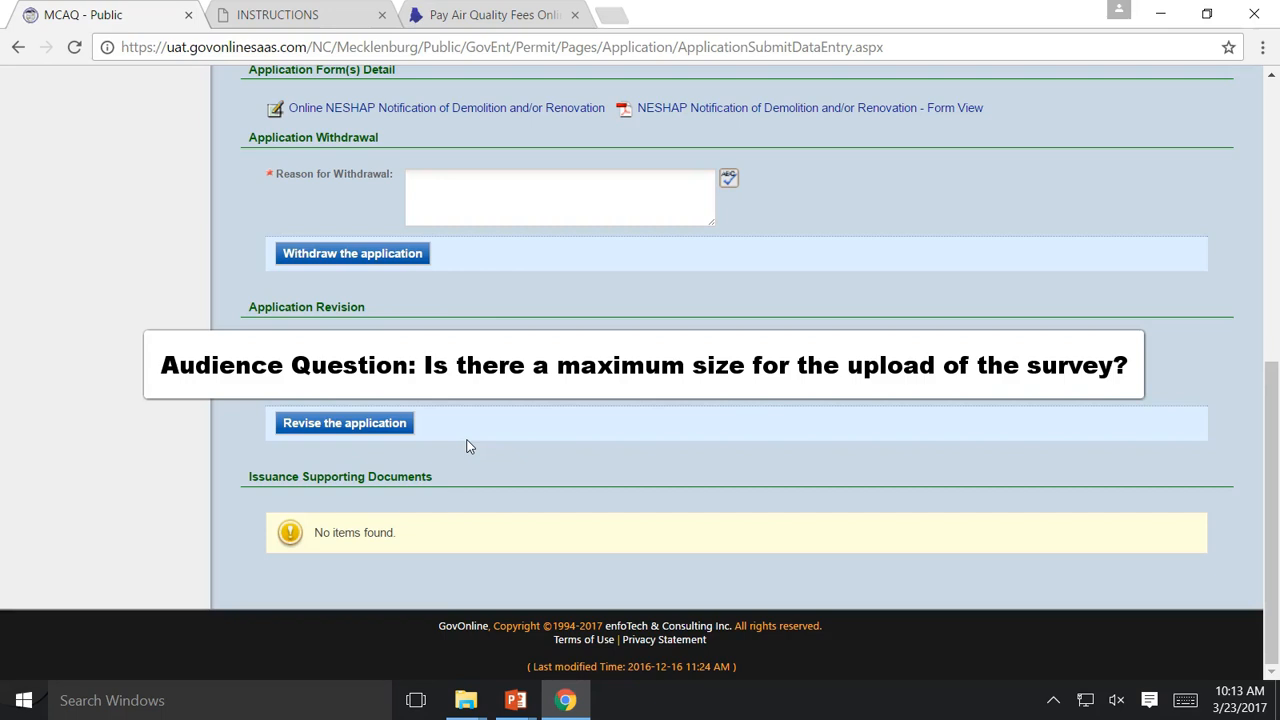
{"action": "scroll", "coordinate": [463, 409], "scroll_direction": "up", "scroll_amount": 3}
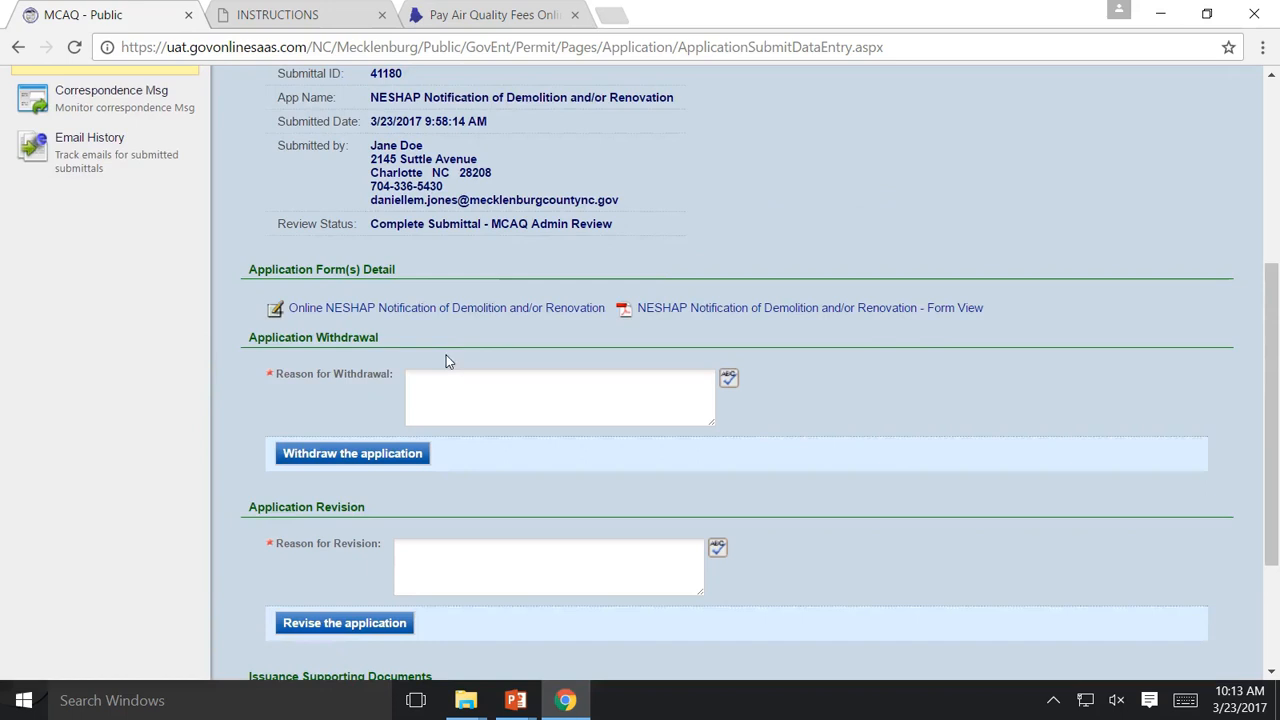
{"action": "left_click", "coordinate": [436, 310]}
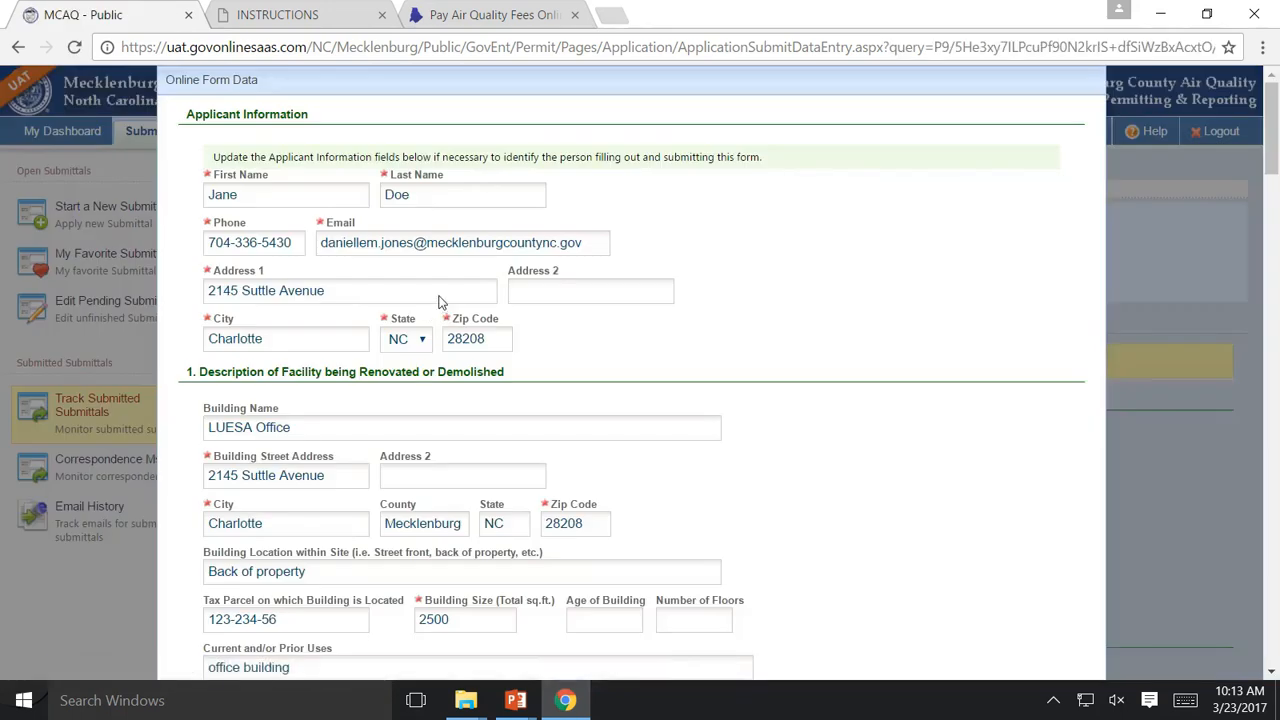
{"action": "scroll", "coordinate": [445, 305], "scroll_direction": "down", "scroll_amount": 9}
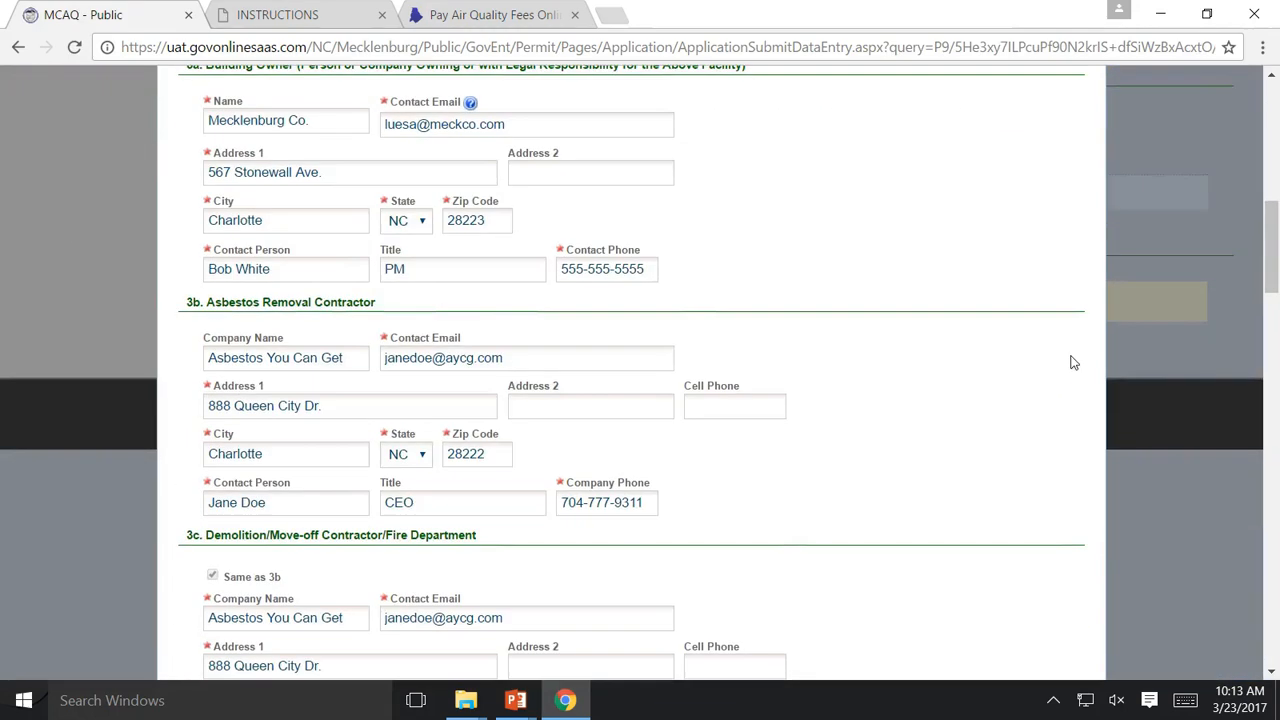
{"action": "scroll", "coordinate": [797, 432], "scroll_direction": "down", "scroll_amount": 7}
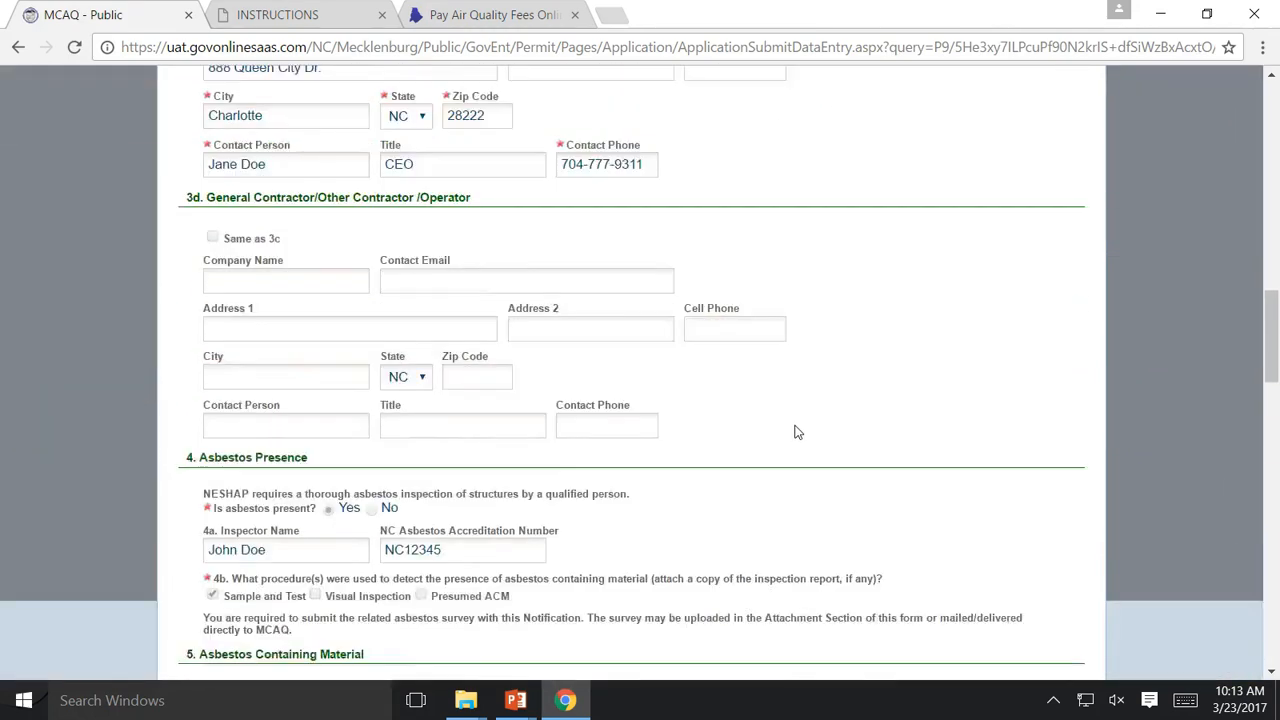
{"action": "scroll", "coordinate": [797, 432], "scroll_direction": "down", "scroll_amount": 8}
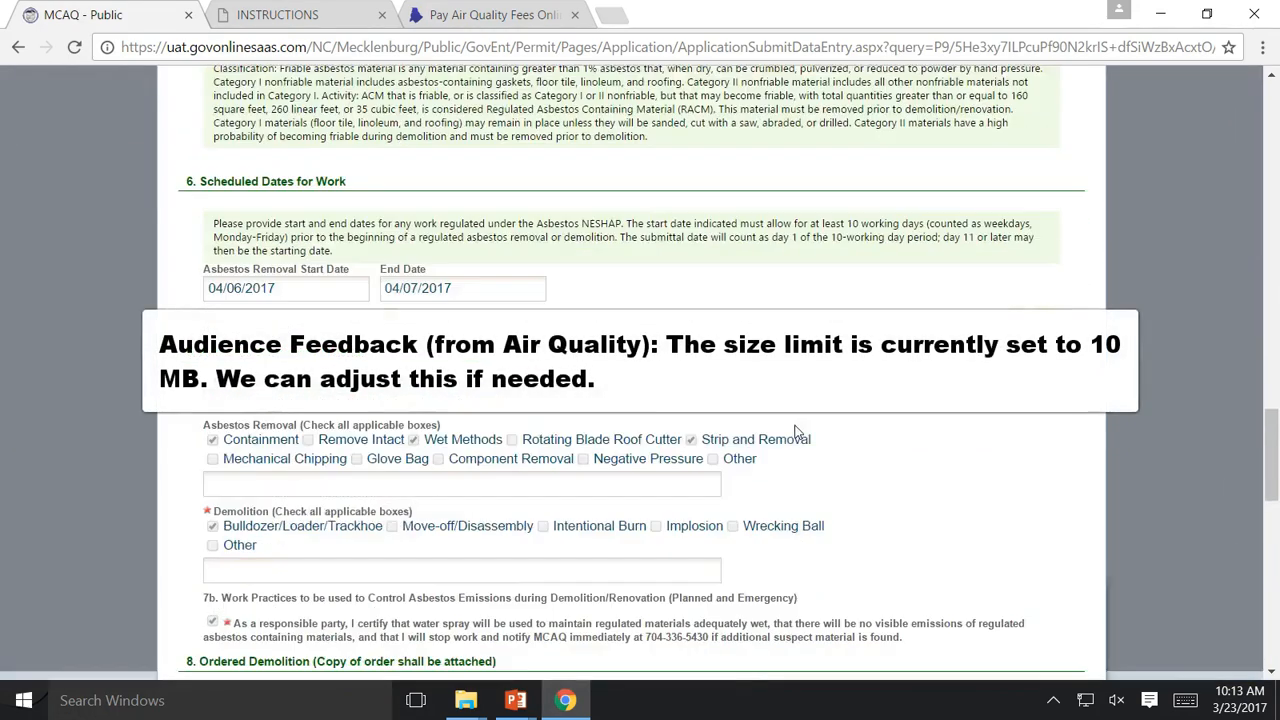
{"action": "scroll", "coordinate": [794, 427], "scroll_direction": "down", "scroll_amount": 6}
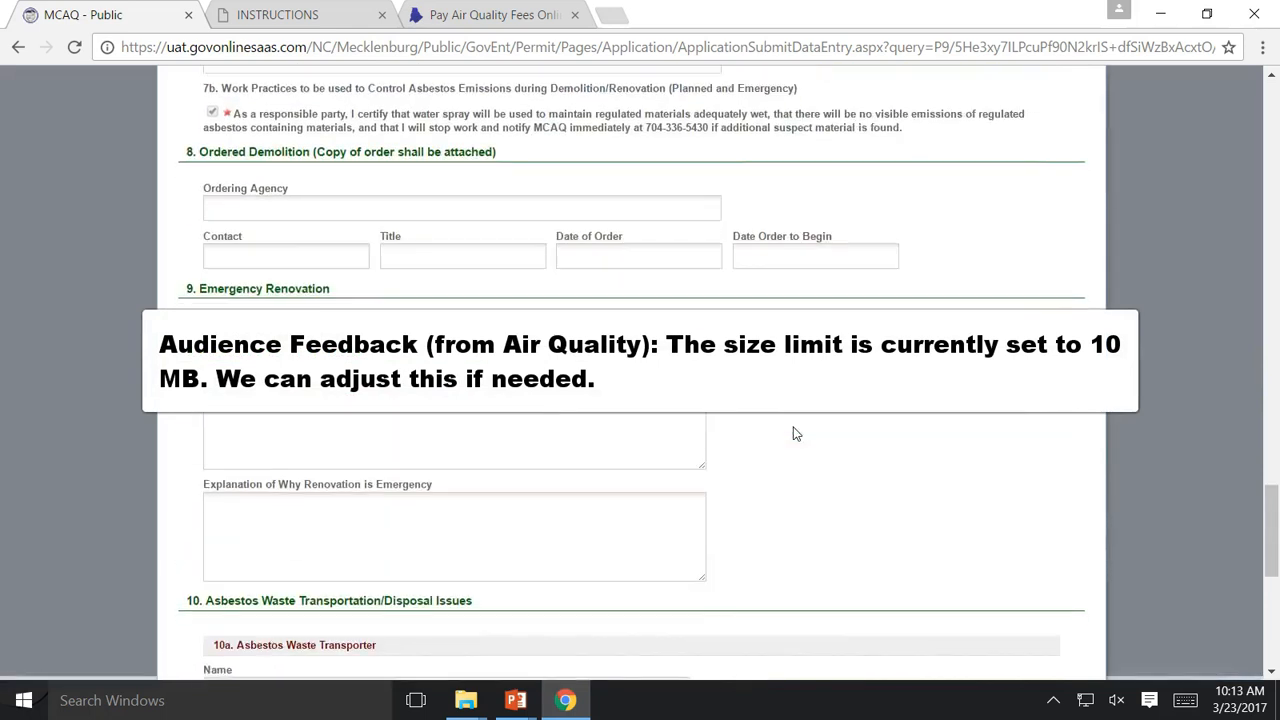
{"action": "scroll", "coordinate": [794, 430], "scroll_direction": "down", "scroll_amount": 2}
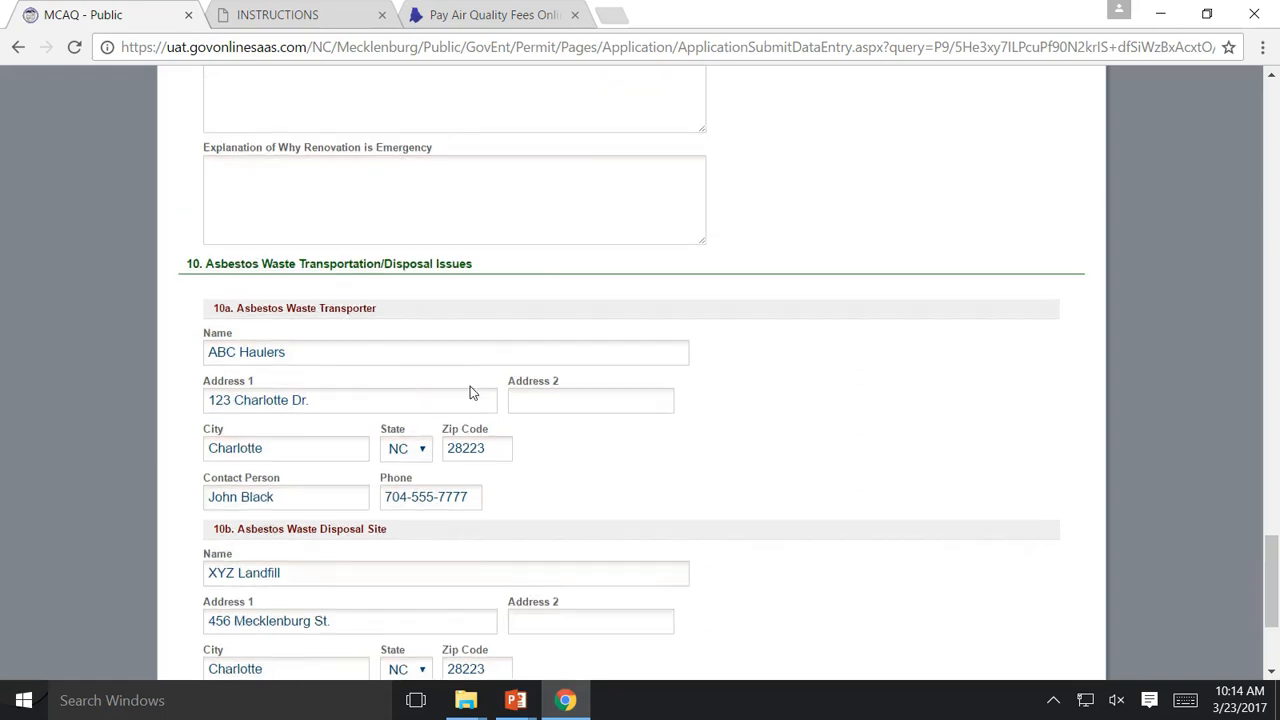
{"action": "scroll", "coordinate": [480, 349], "scroll_direction": "down", "scroll_amount": 3}
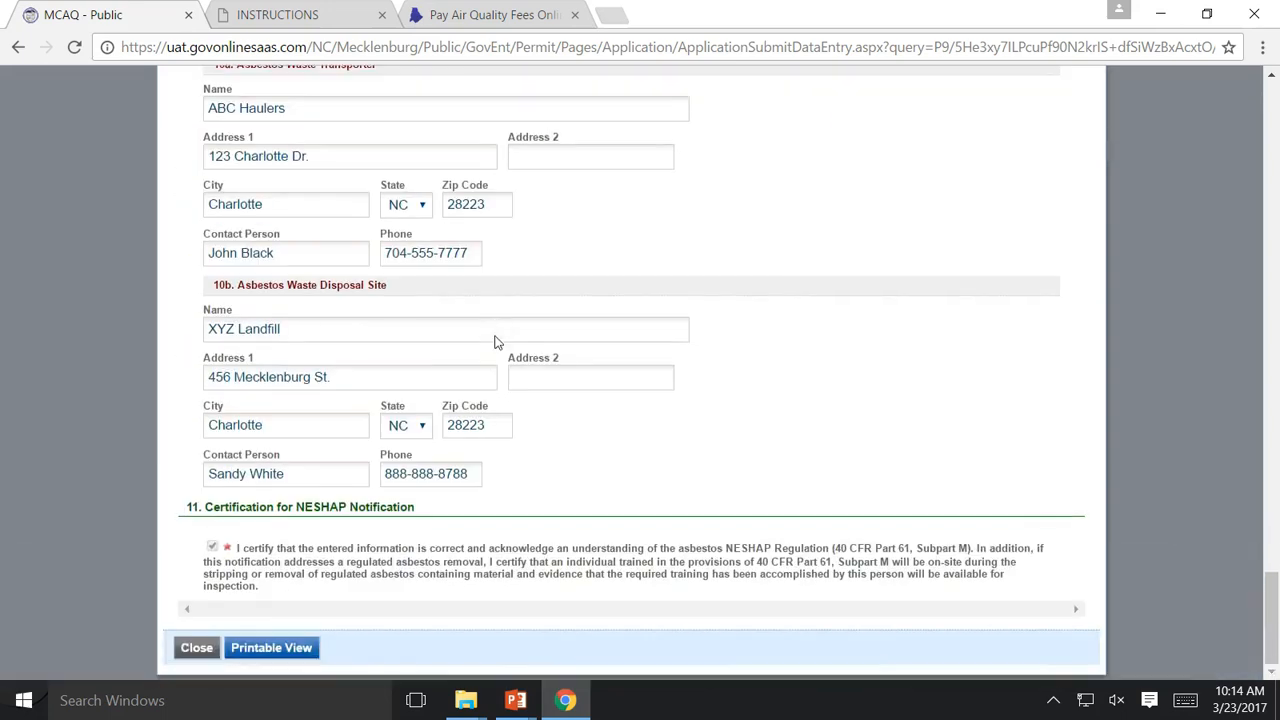
{"action": "left_click", "coordinate": [195, 647]}
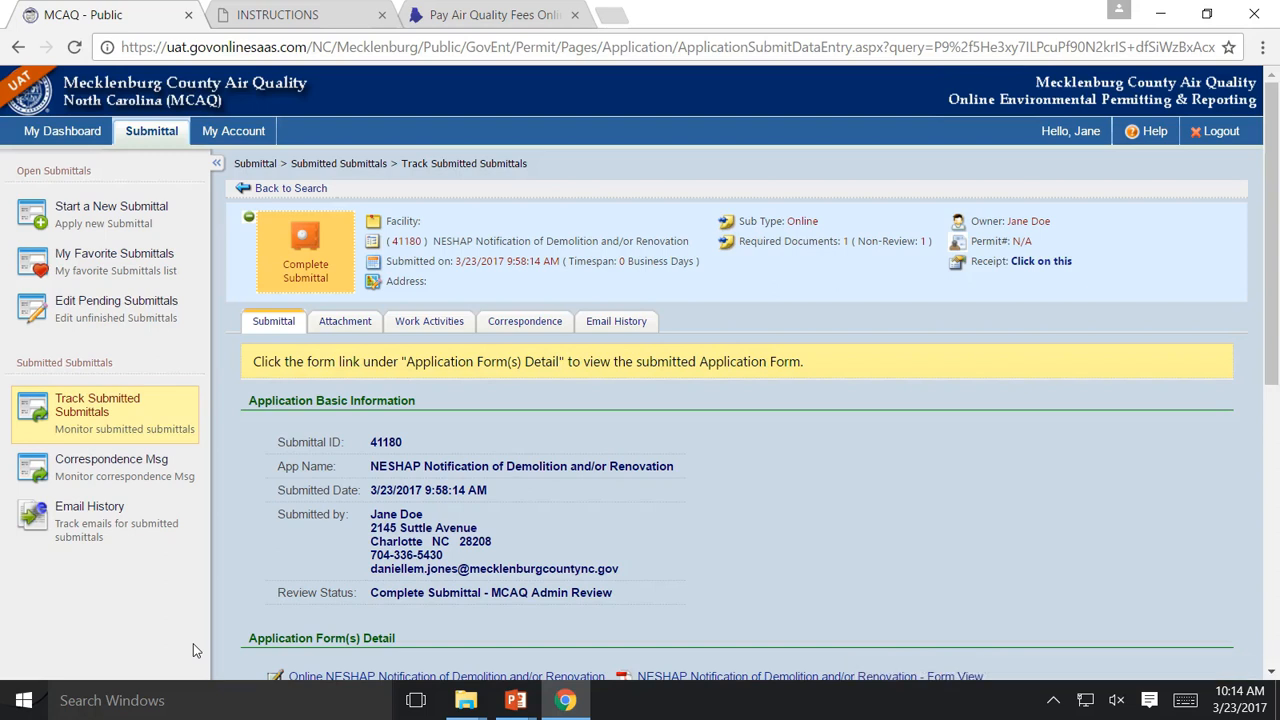